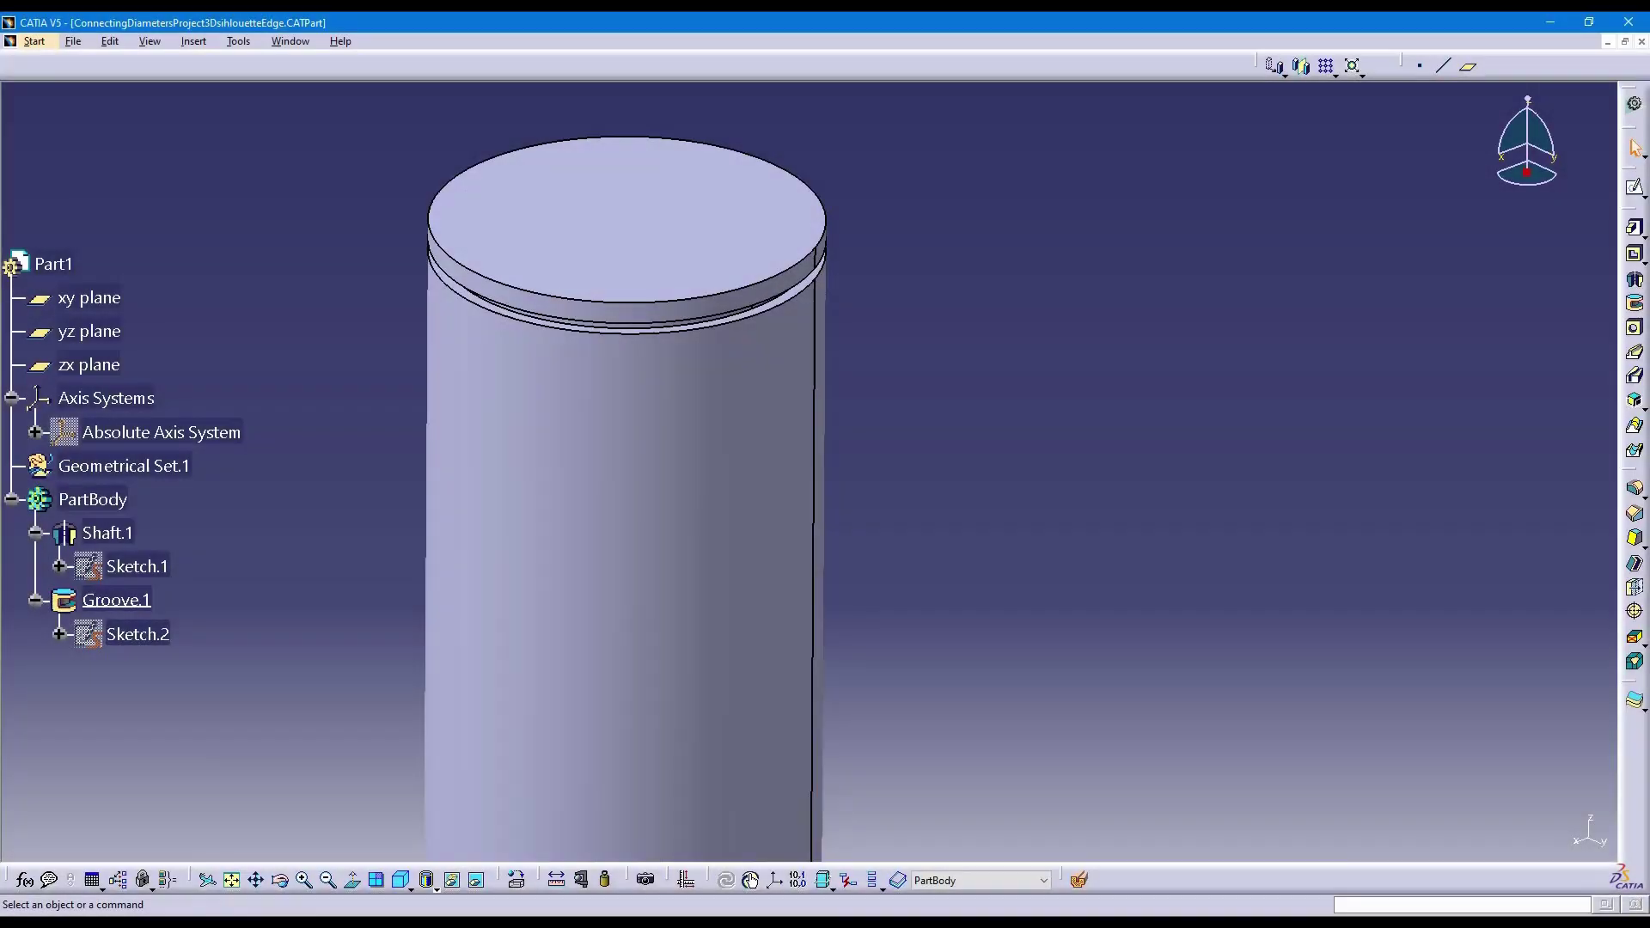
Step: Zoom, pan and orbit around the shaft to inspect its grooved top
mouse_move(679, 515)
middle_down()
mouse_move(667, 479)
mouse_move(671, 512)
middle_up()
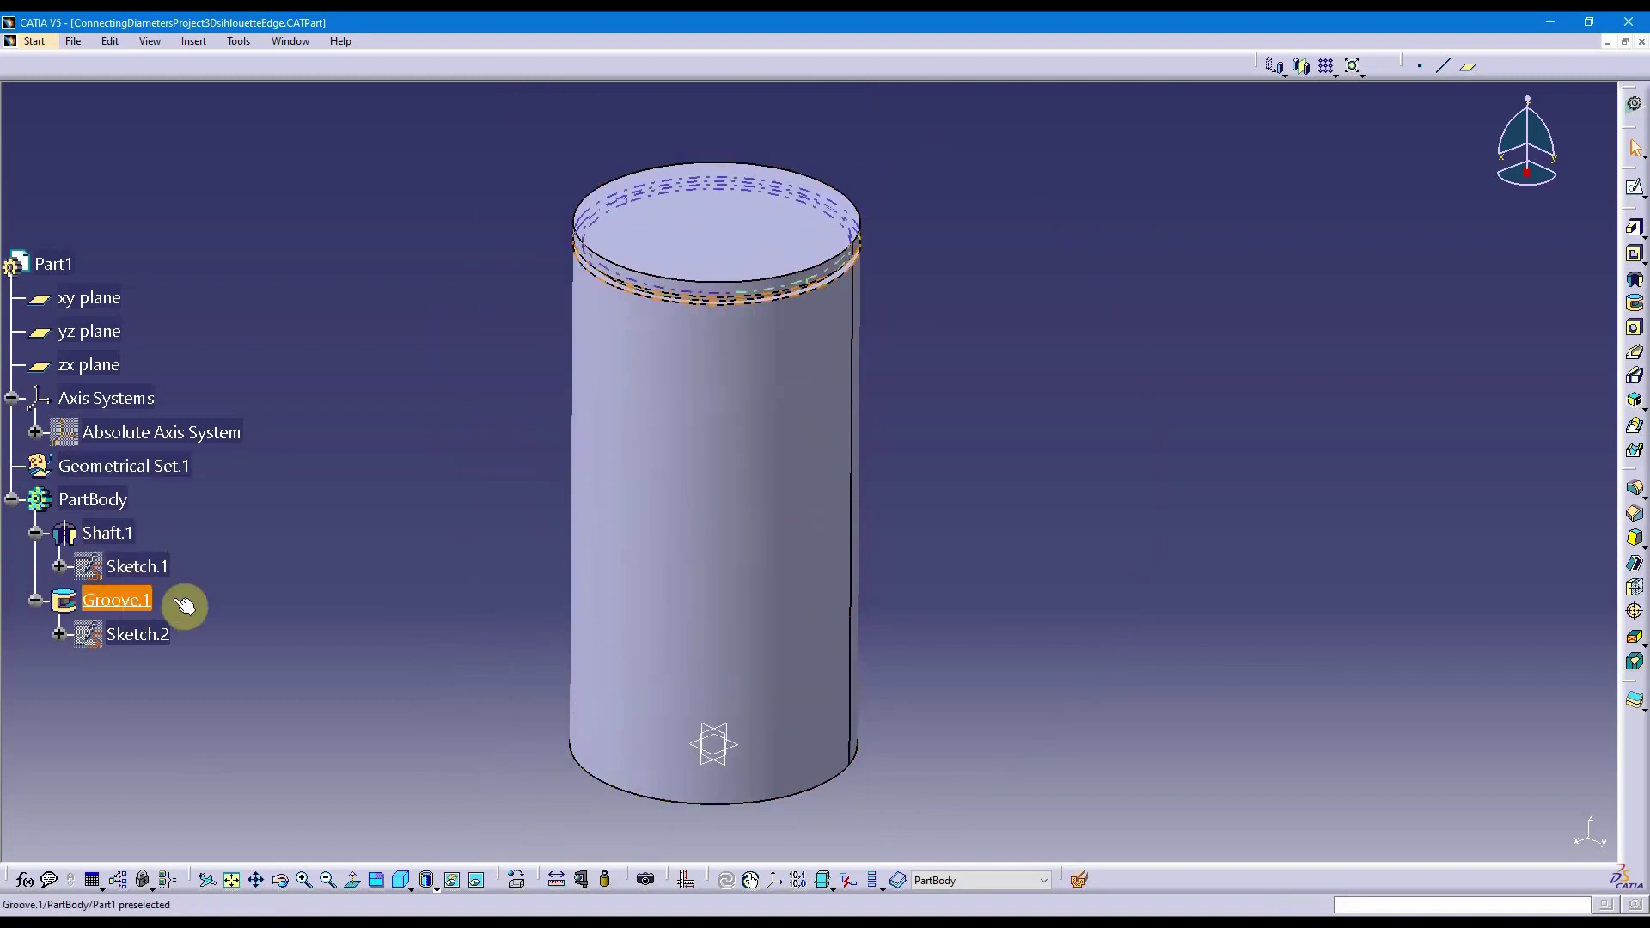
mouse_move(633, 582)
middle_down()
mouse_move(621, 613)
mouse_move(682, 338)
mouse_move(680, 406)
mouse_move(762, 512)
mouse_move(663, 464)
mouse_move(770, 556)
mouse_move(776, 534)
mouse_move(740, 545)
mouse_move(747, 589)
mouse_move(645, 596)
mouse_move(634, 478)
mouse_move(545, 435)
mouse_move(490, 471)
mouse_move(545, 560)
mouse_move(627, 564)
middle_up()
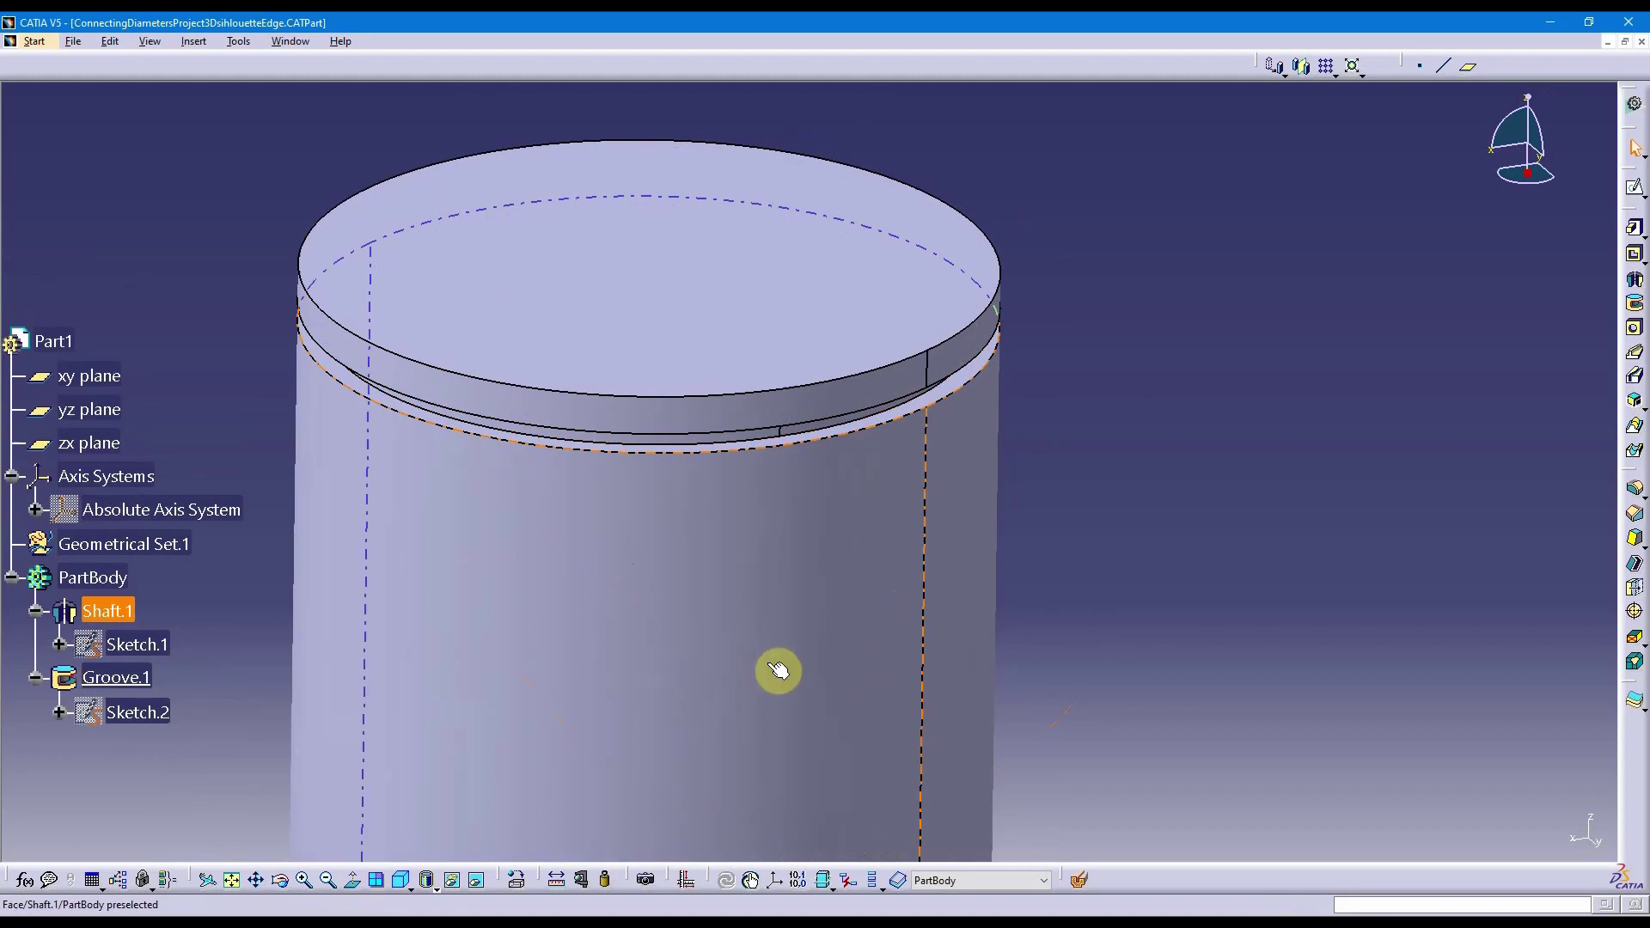
middle_drag(773, 663, 884, 527)
scroll(726, 596, down, 3)
middle_drag(725, 597, 742, 532)
mouse_move(385, 515)
middle_down()
mouse_move(424, 579)
mouse_move(379, 553)
mouse_move(392, 539)
middle_up()
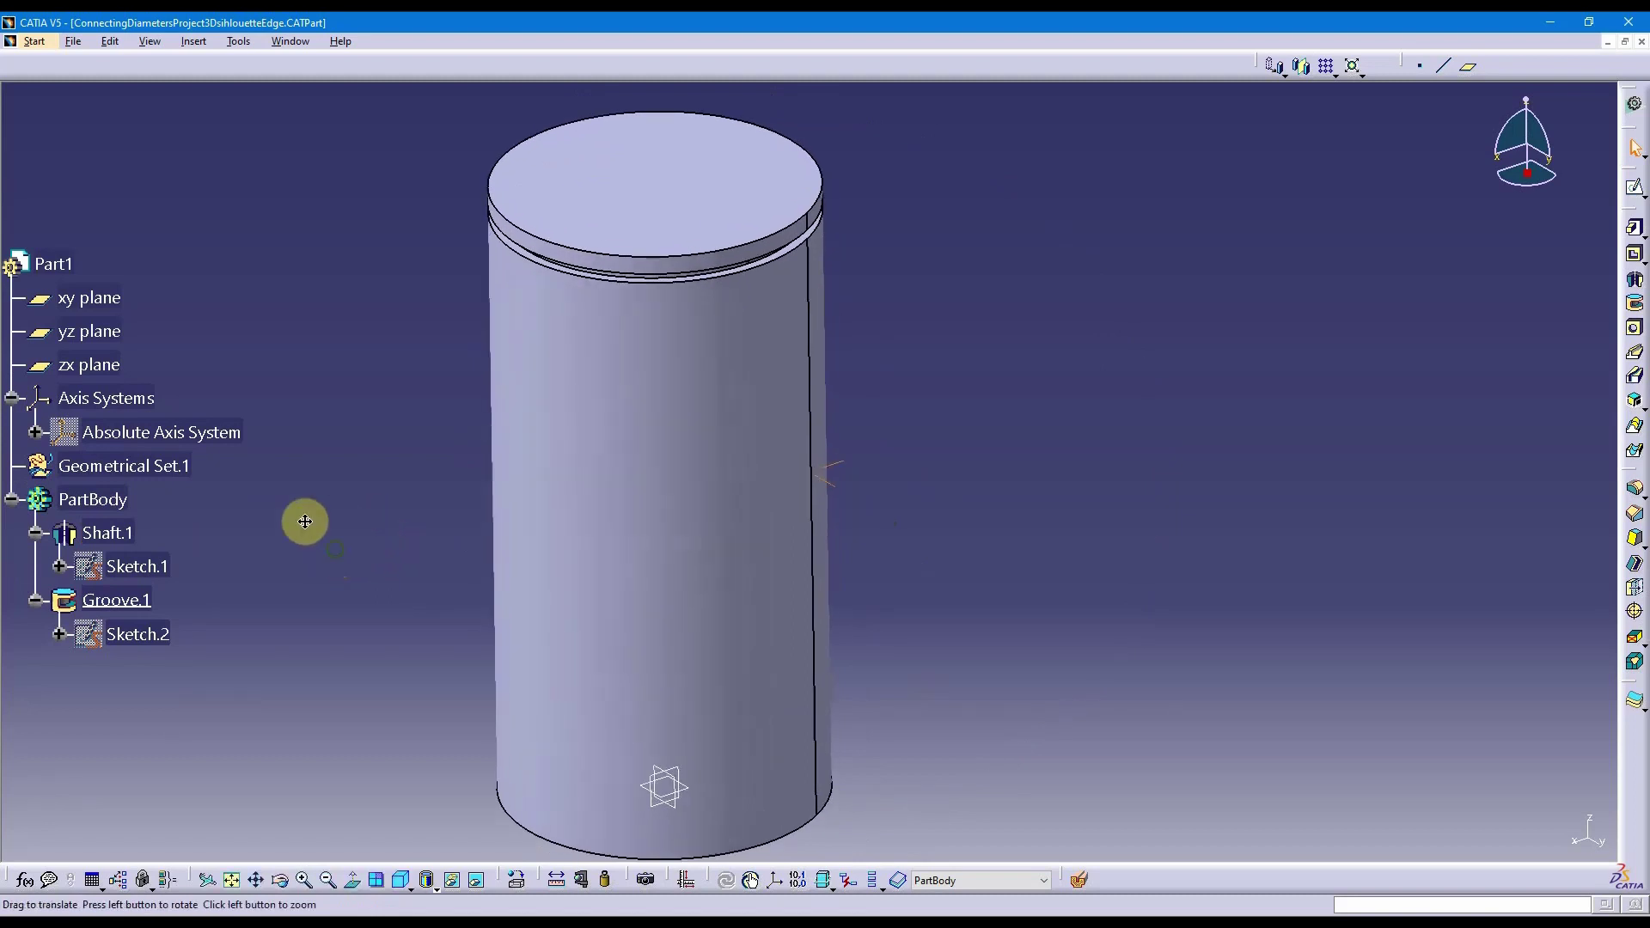
Step: Review the shaft profile in Sketch.1, then return to the part
double_click(137, 566)
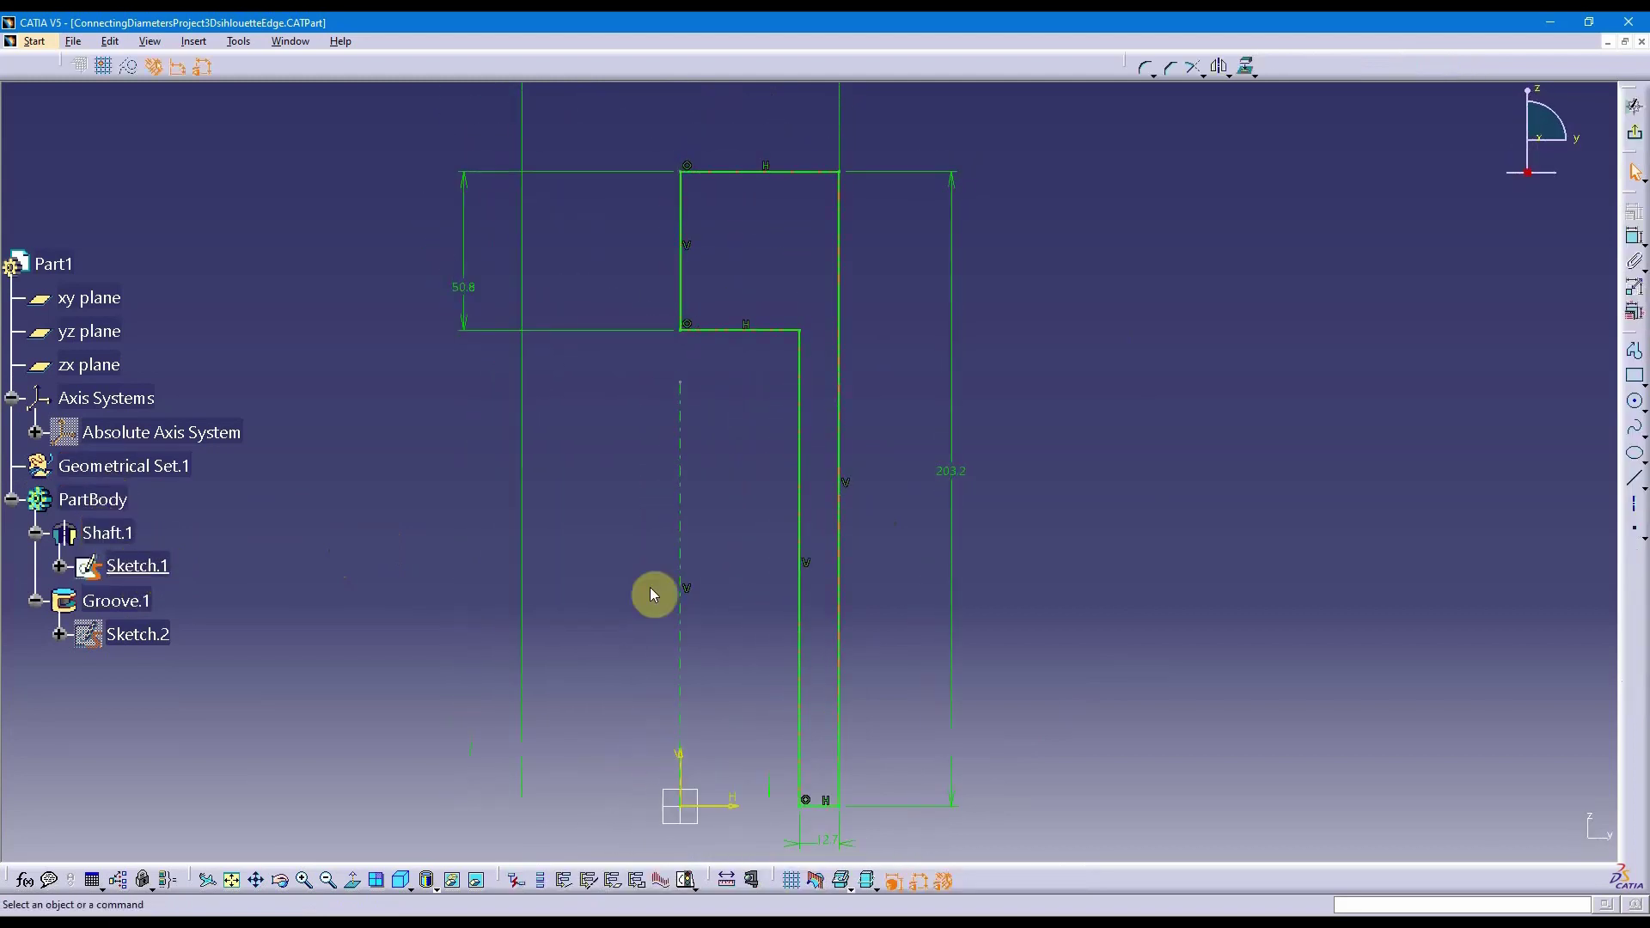
mouse_move(652, 590)
middle_down()
mouse_move(682, 519)
mouse_move(691, 536)
mouse_move(989, 593)
mouse_move(1002, 644)
middle_up()
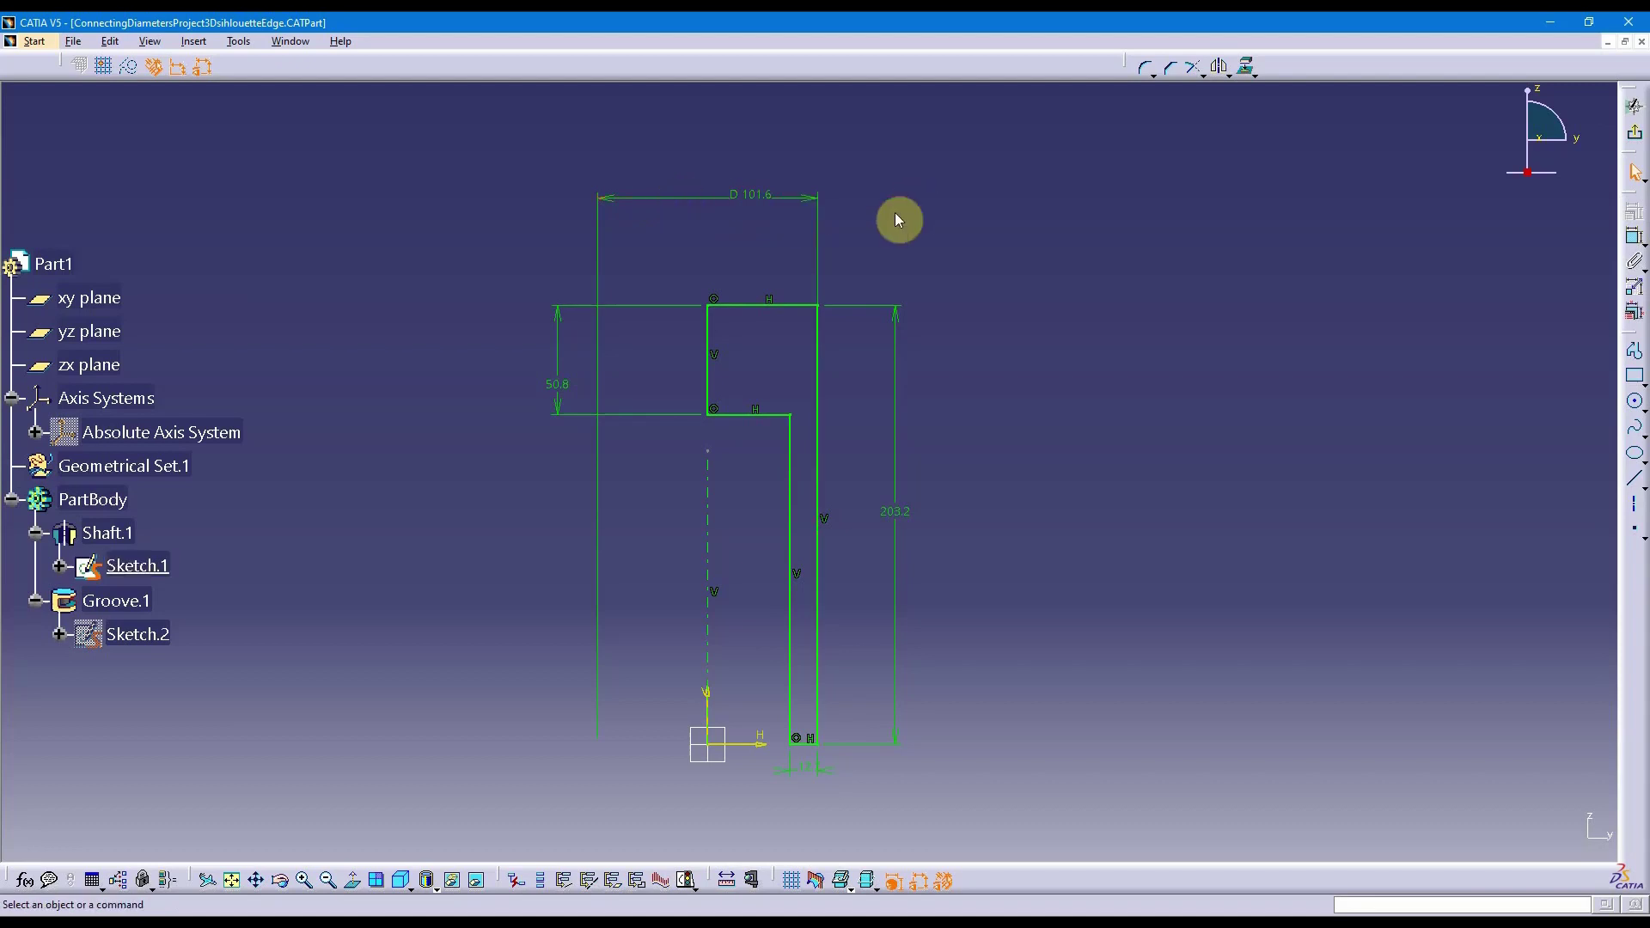
click(1634, 105)
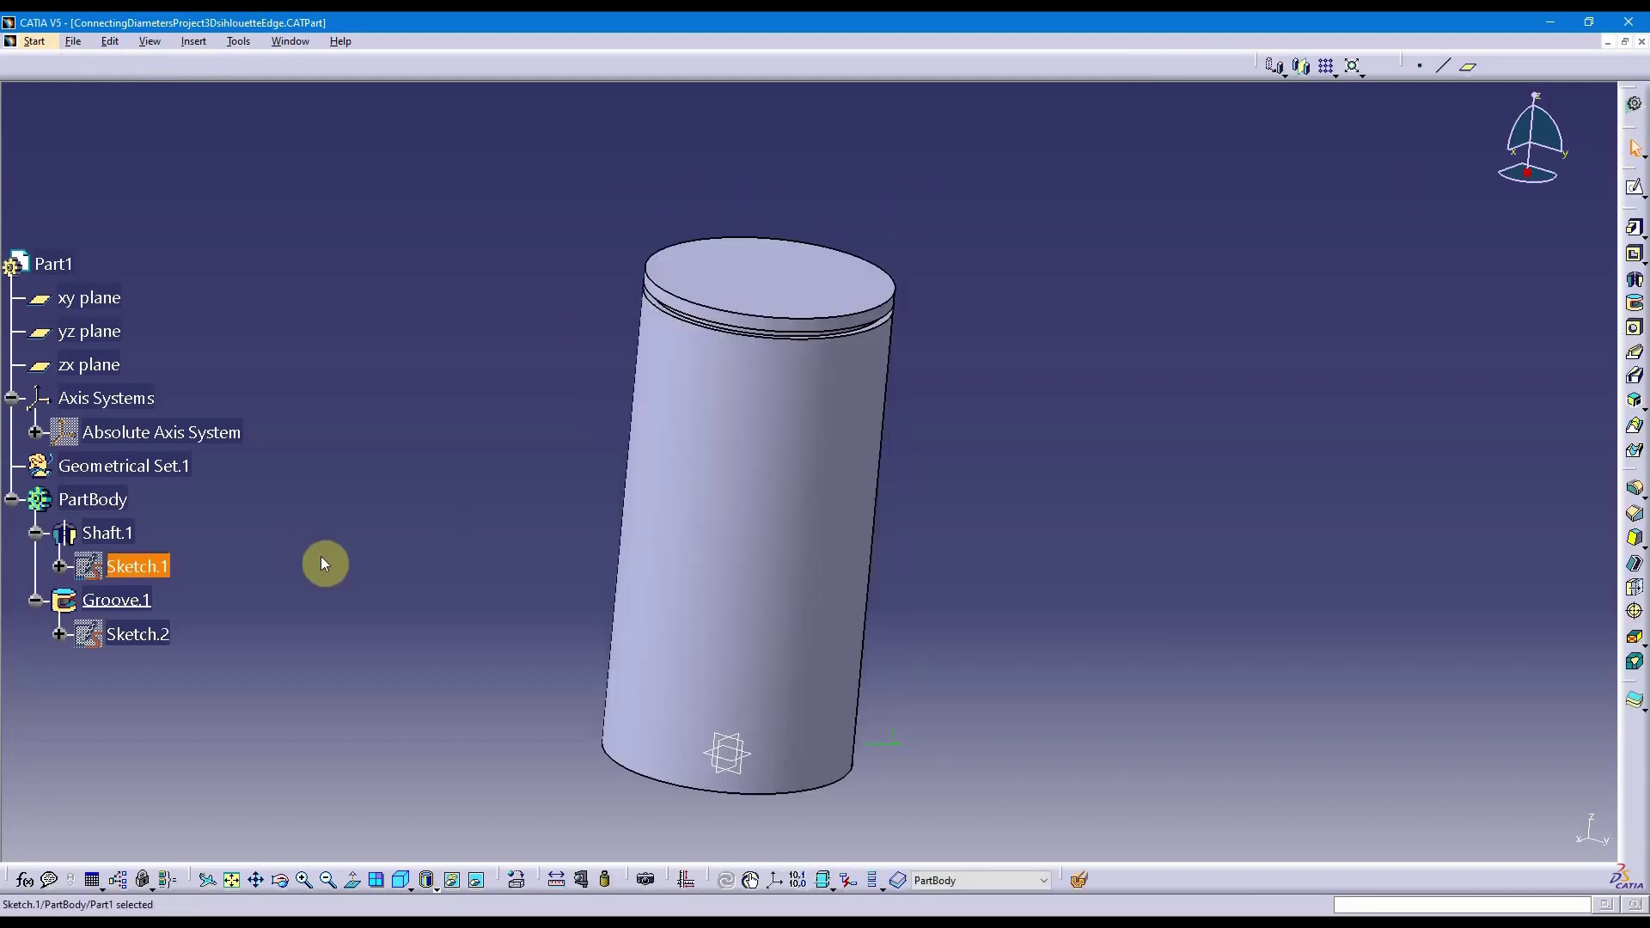
Step: Open Sketch.2 and drag the groove rectangle's side edge leftward, selecting its right edge
click(305, 571)
double_click(163, 636)
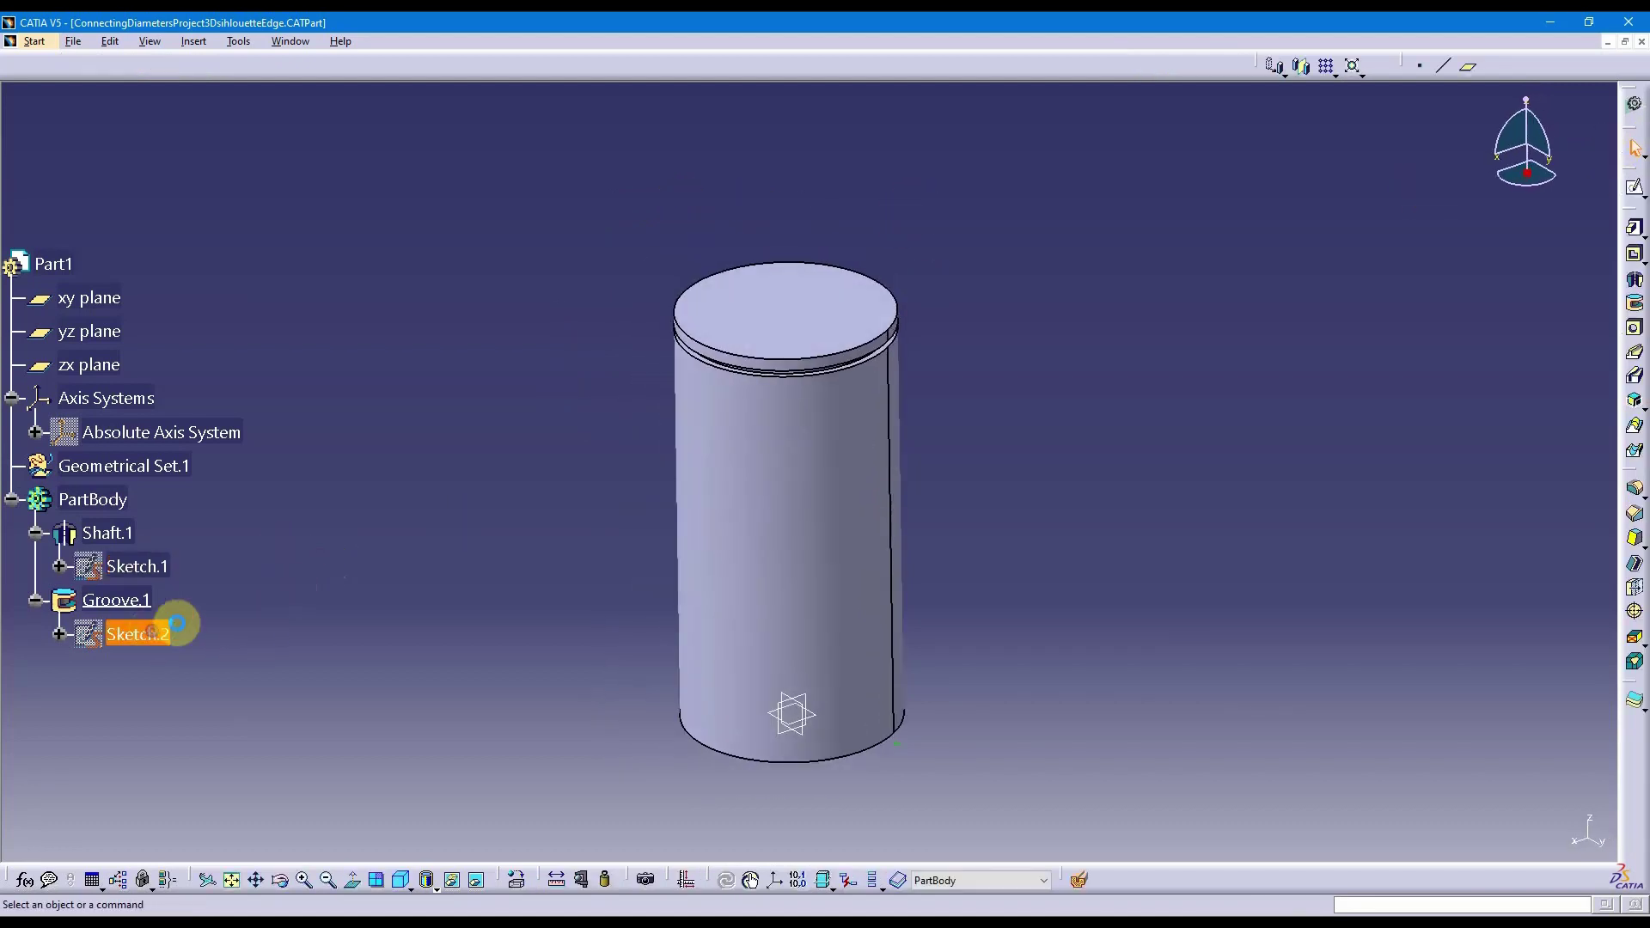
mouse_move(401, 544)
middle_down()
mouse_move(549, 471)
mouse_move(479, 593)
mouse_move(523, 438)
mouse_move(763, 582)
mouse_move(810, 456)
mouse_move(869, 519)
middle_up()
drag(875, 426, 842, 417)
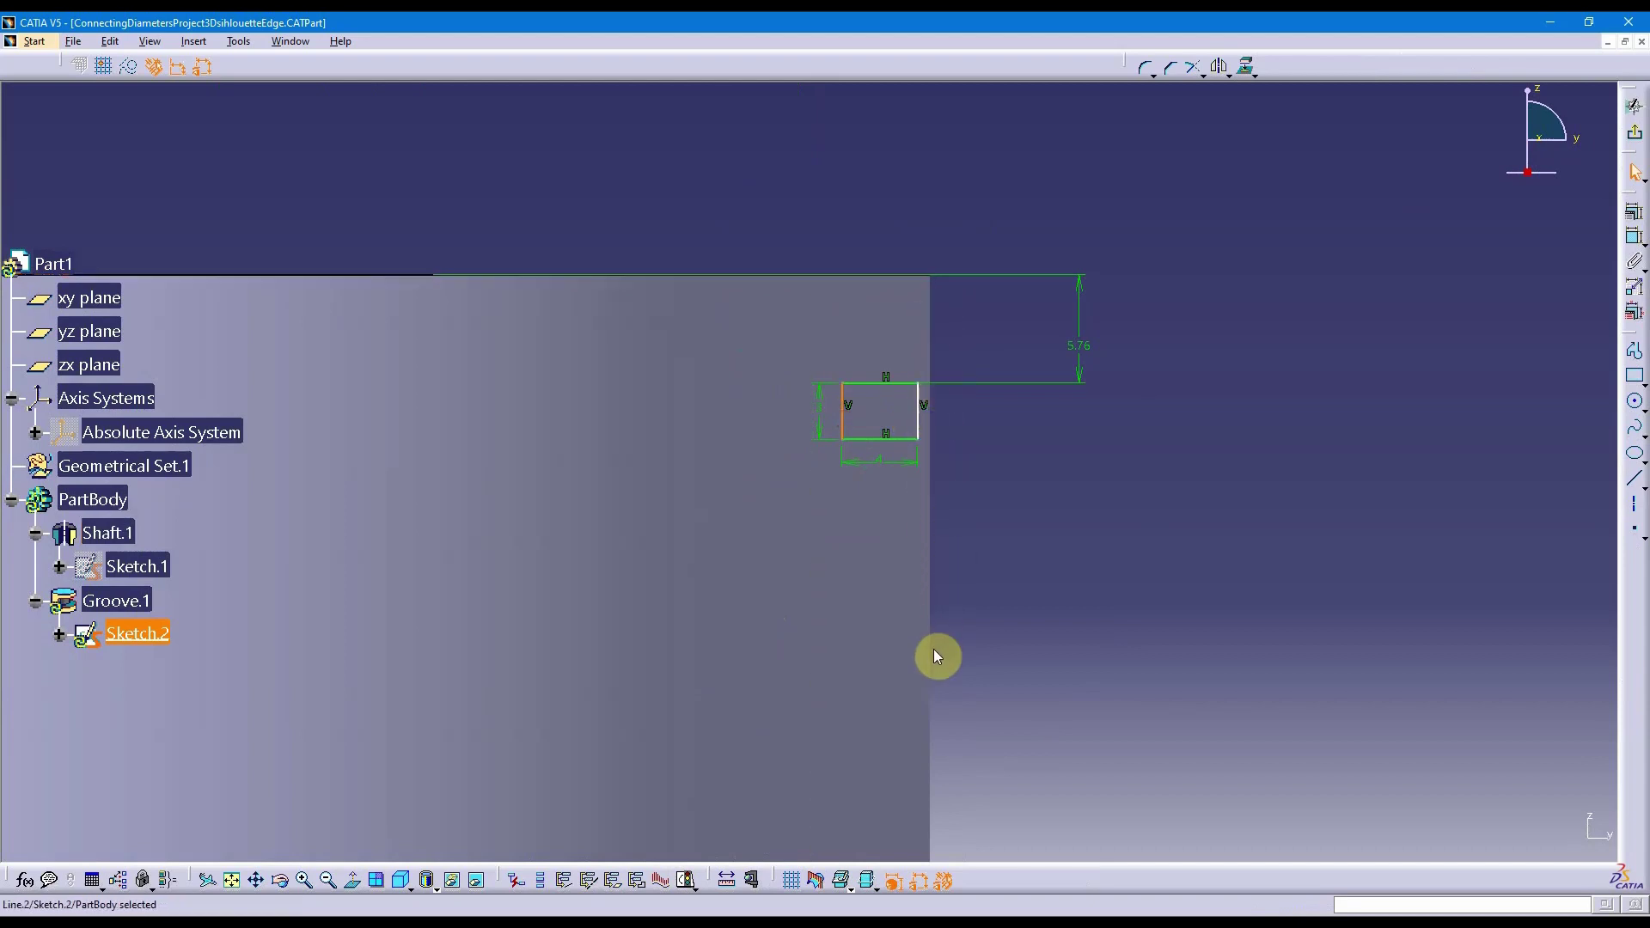
mouse_move(935, 615)
middle_down()
mouse_move(920, 516)
mouse_move(947, 641)
middle_up()
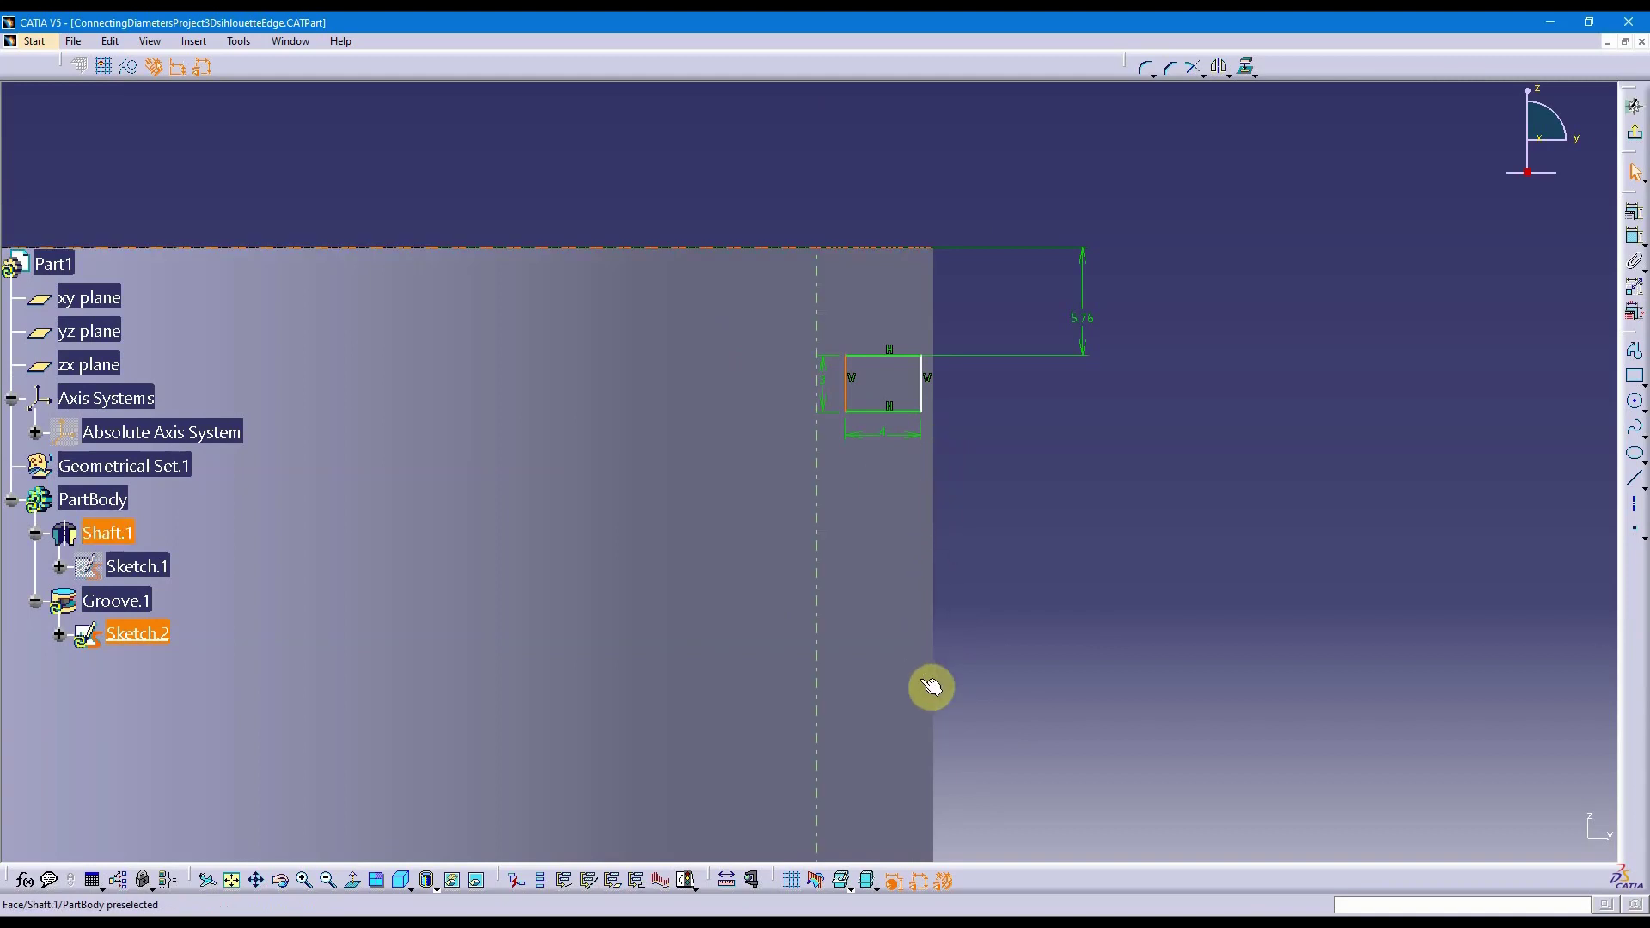
click(935, 398)
Step: Rotate around the sketch to see the shaft top, then return to Normal View
mouse_move(941, 504)
middle_down()
mouse_move(931, 450)
mouse_move(788, 496)
middle_up()
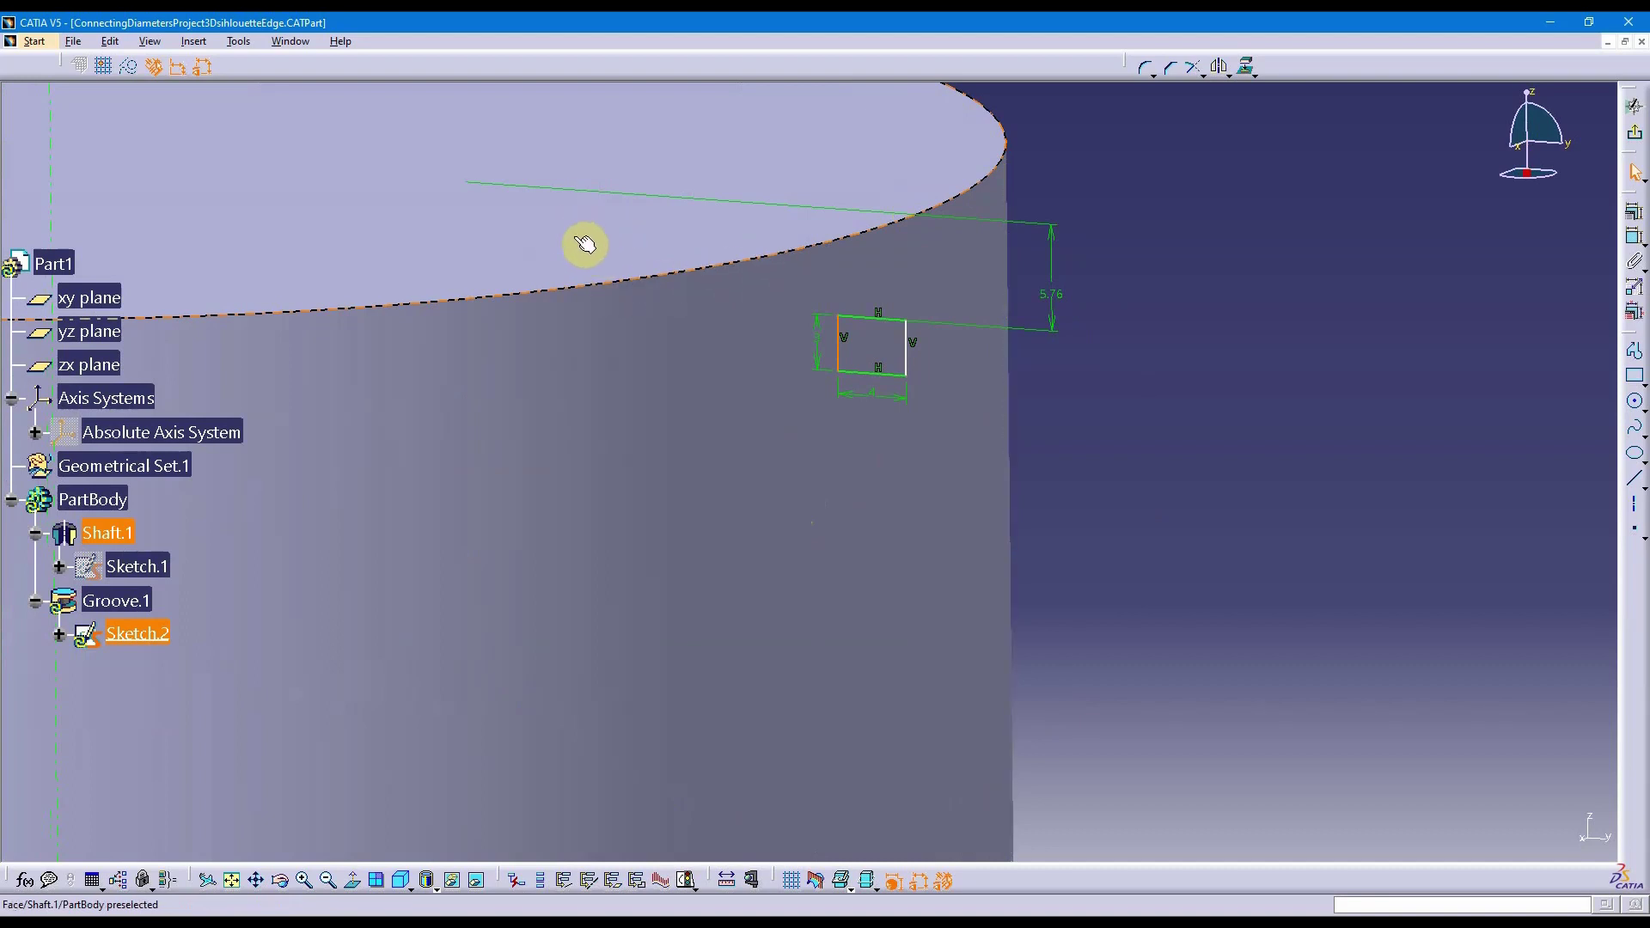
middle_drag(582, 244, 756, 397)
mouse_move(760, 732)
ctrl+middle_down()
mouse_move(671, 670)
mouse_move(689, 707)
mouse_move(773, 441)
mouse_move(866, 519)
mouse_move(920, 762)
ctrl+middle_up()
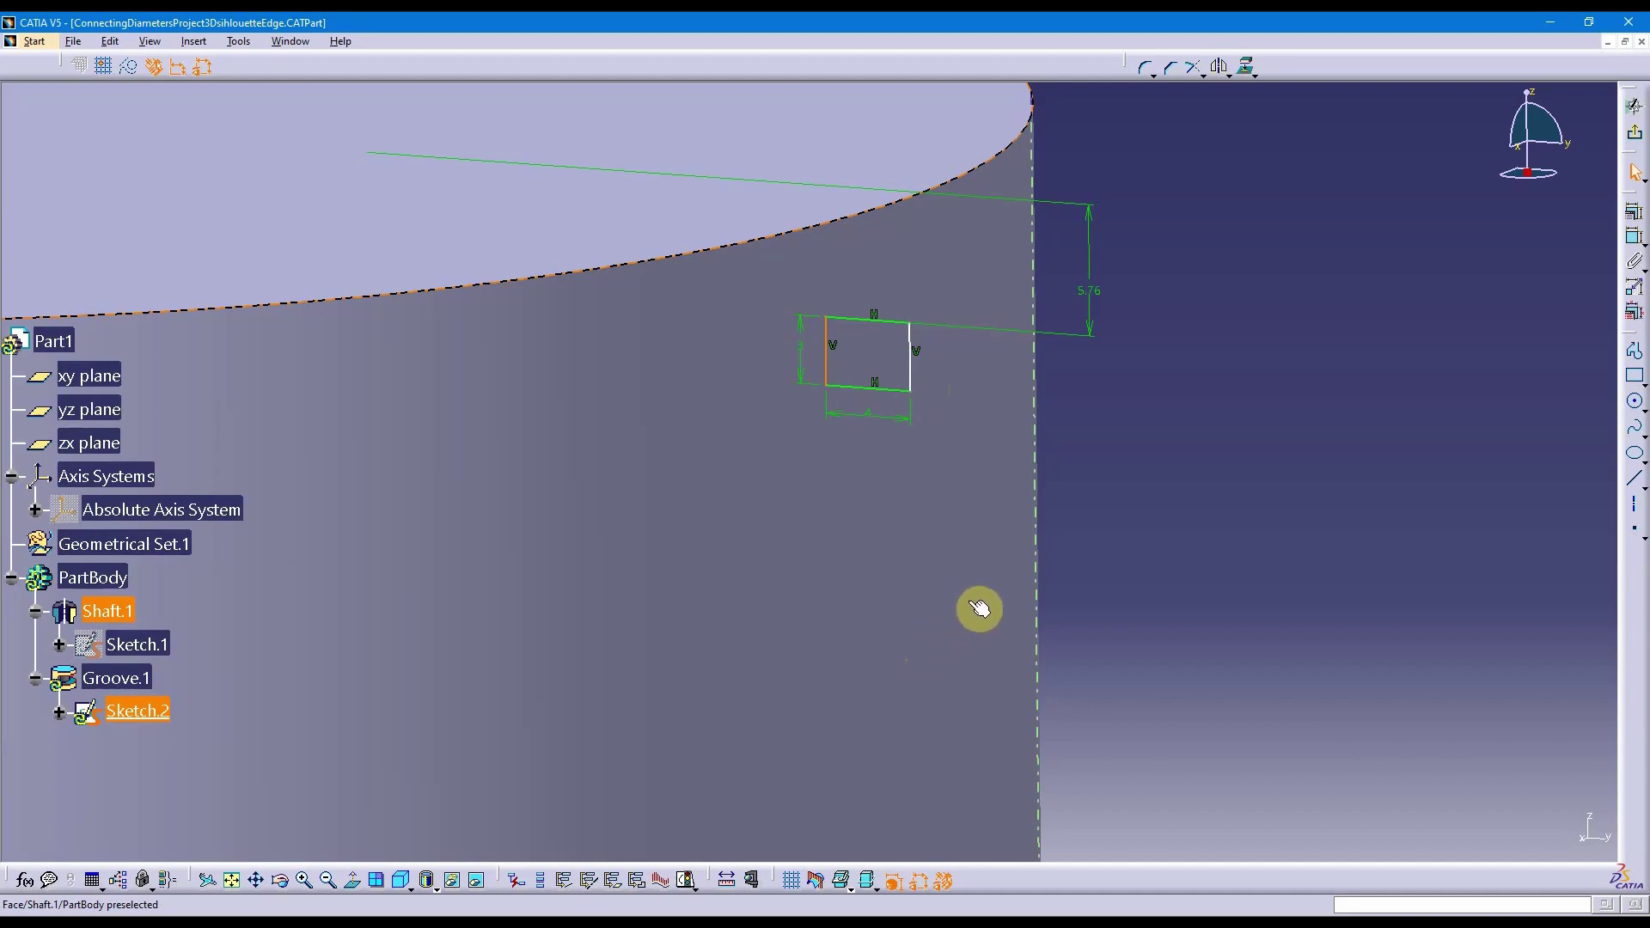
click(351, 881)
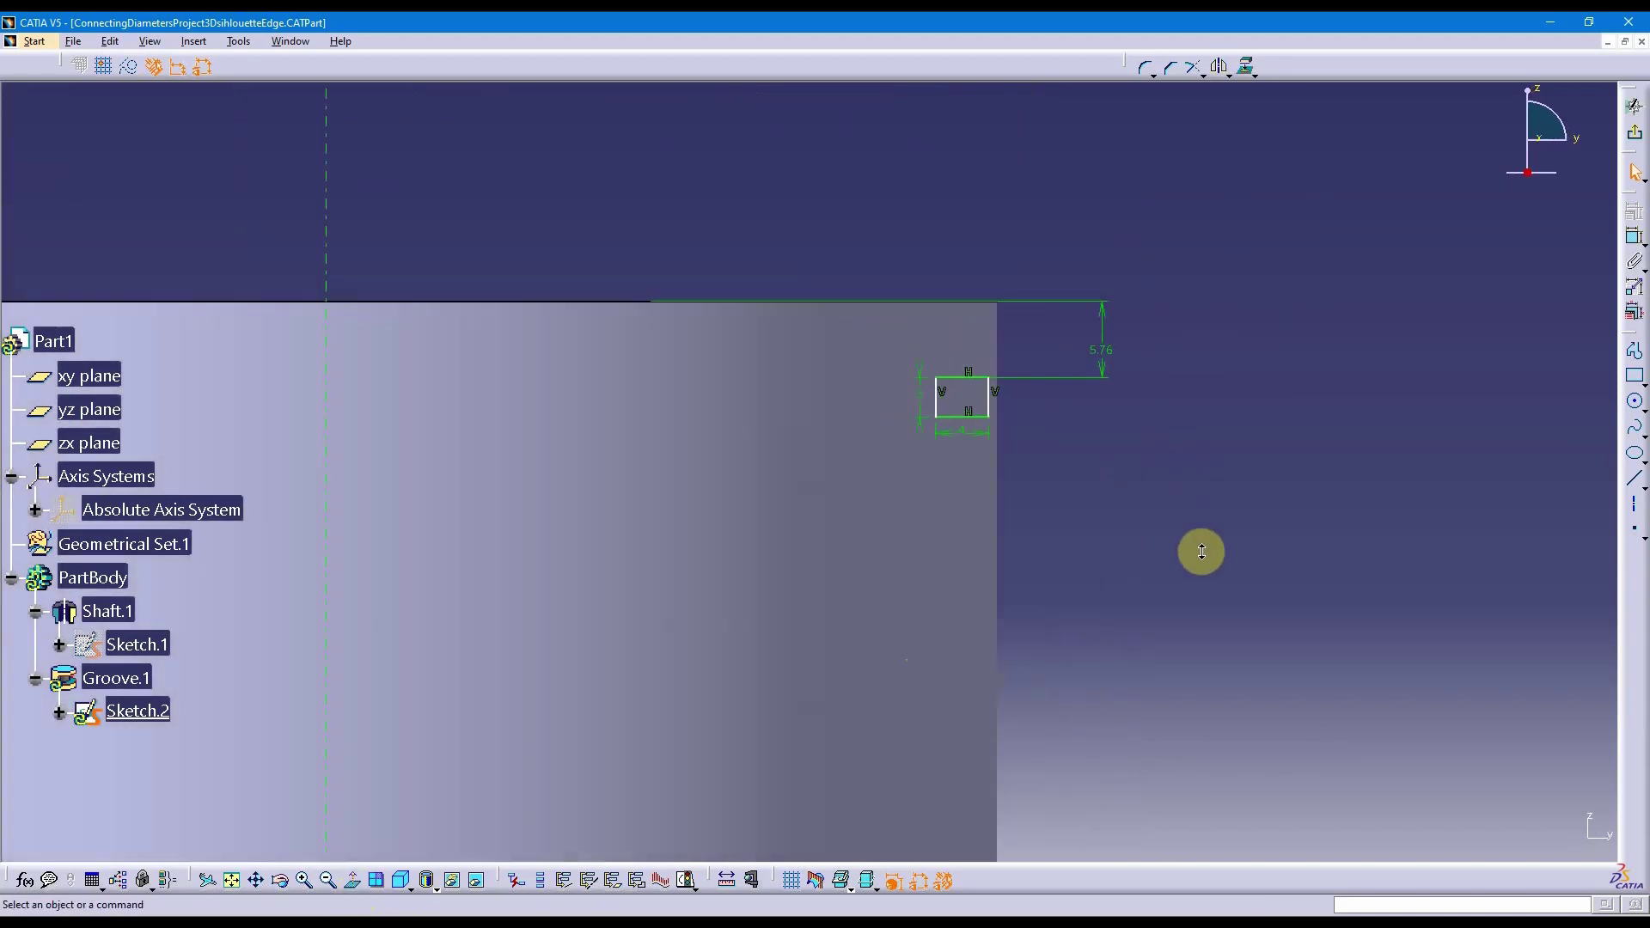
mouse_move(1202, 552)
middle_down()
mouse_move(1098, 578)
mouse_move(1521, 426)
middle_up()
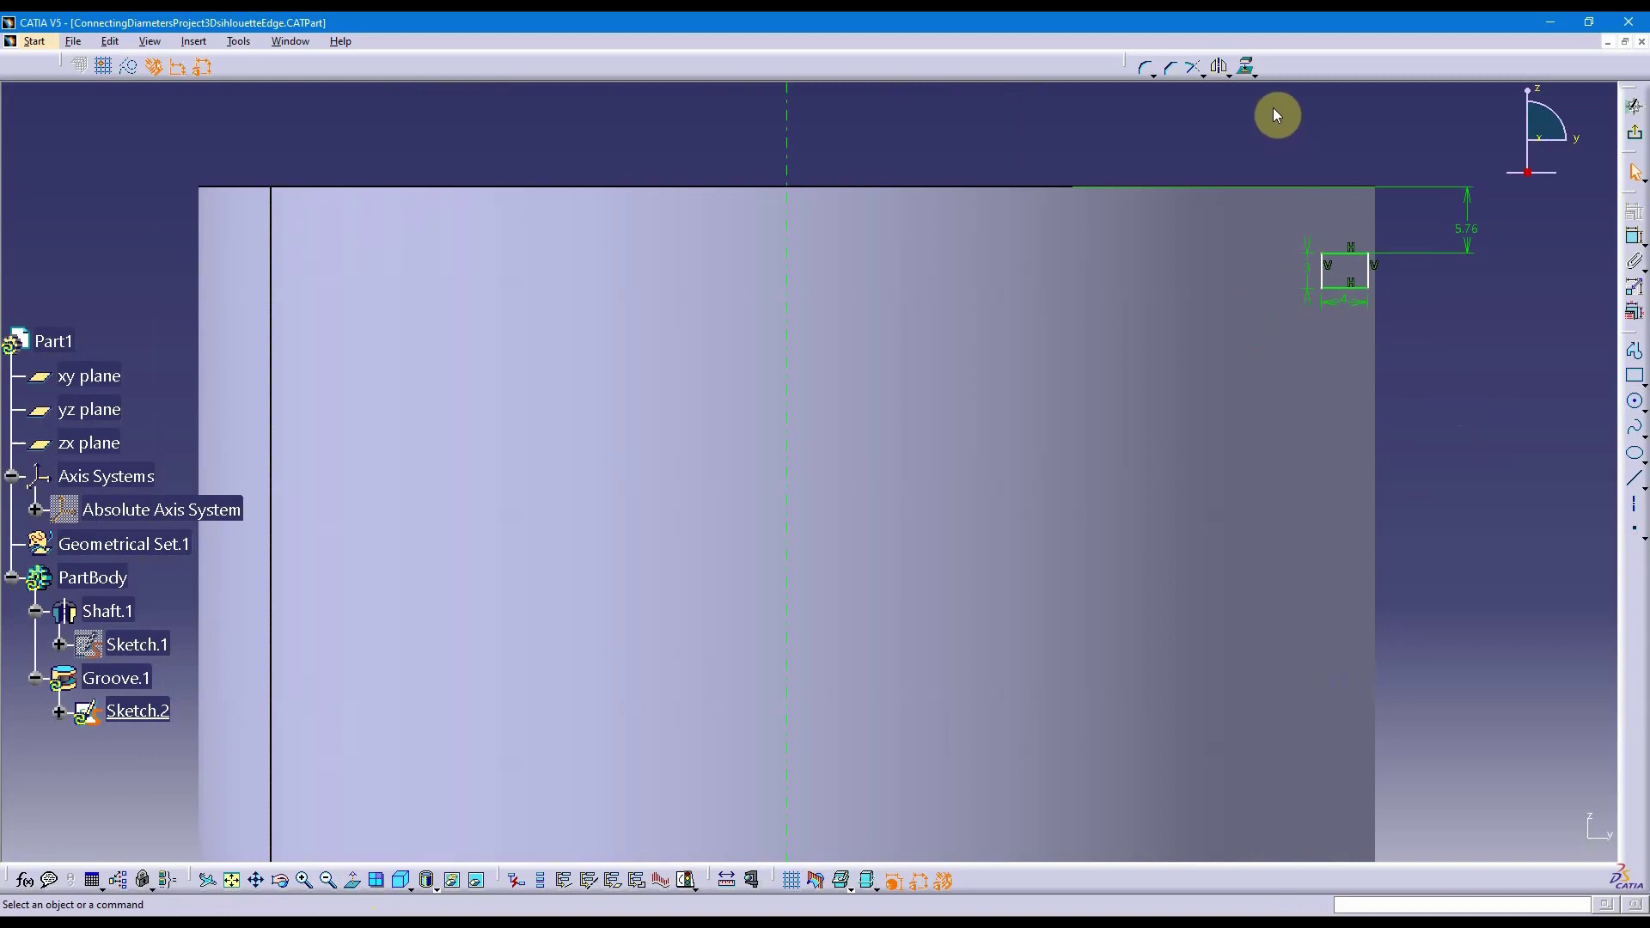
Step: Dock the four Project 3D Elements commands side by side in the top toolbar
drag(1125, 66, 1097, 158)
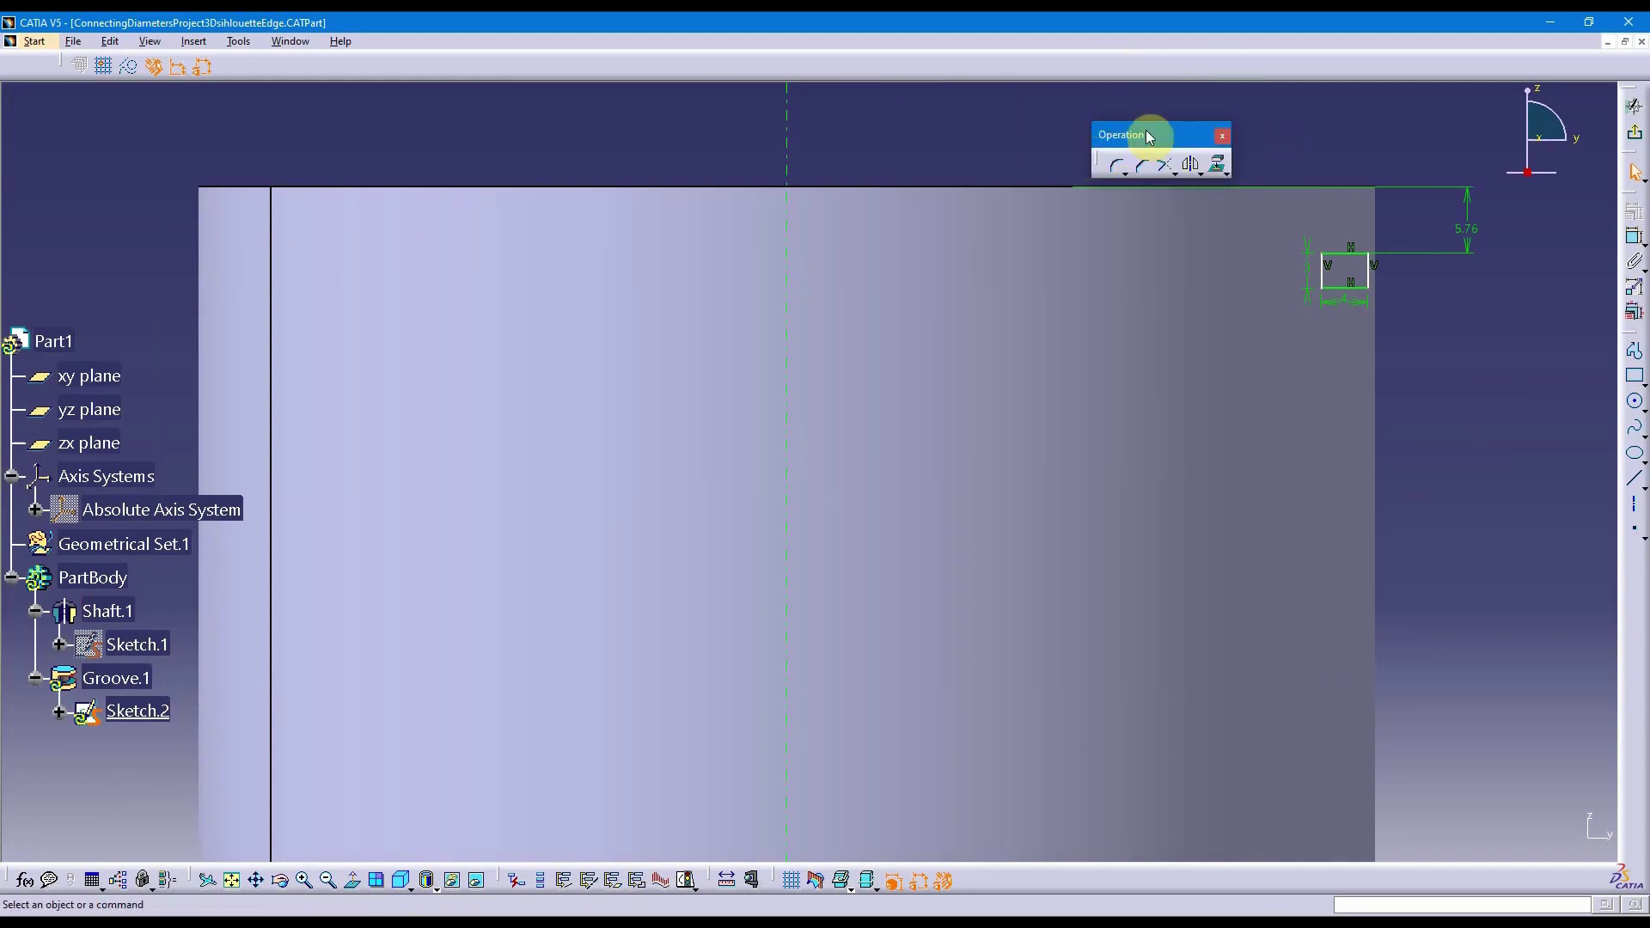
drag(1145, 55, 1141, 46)
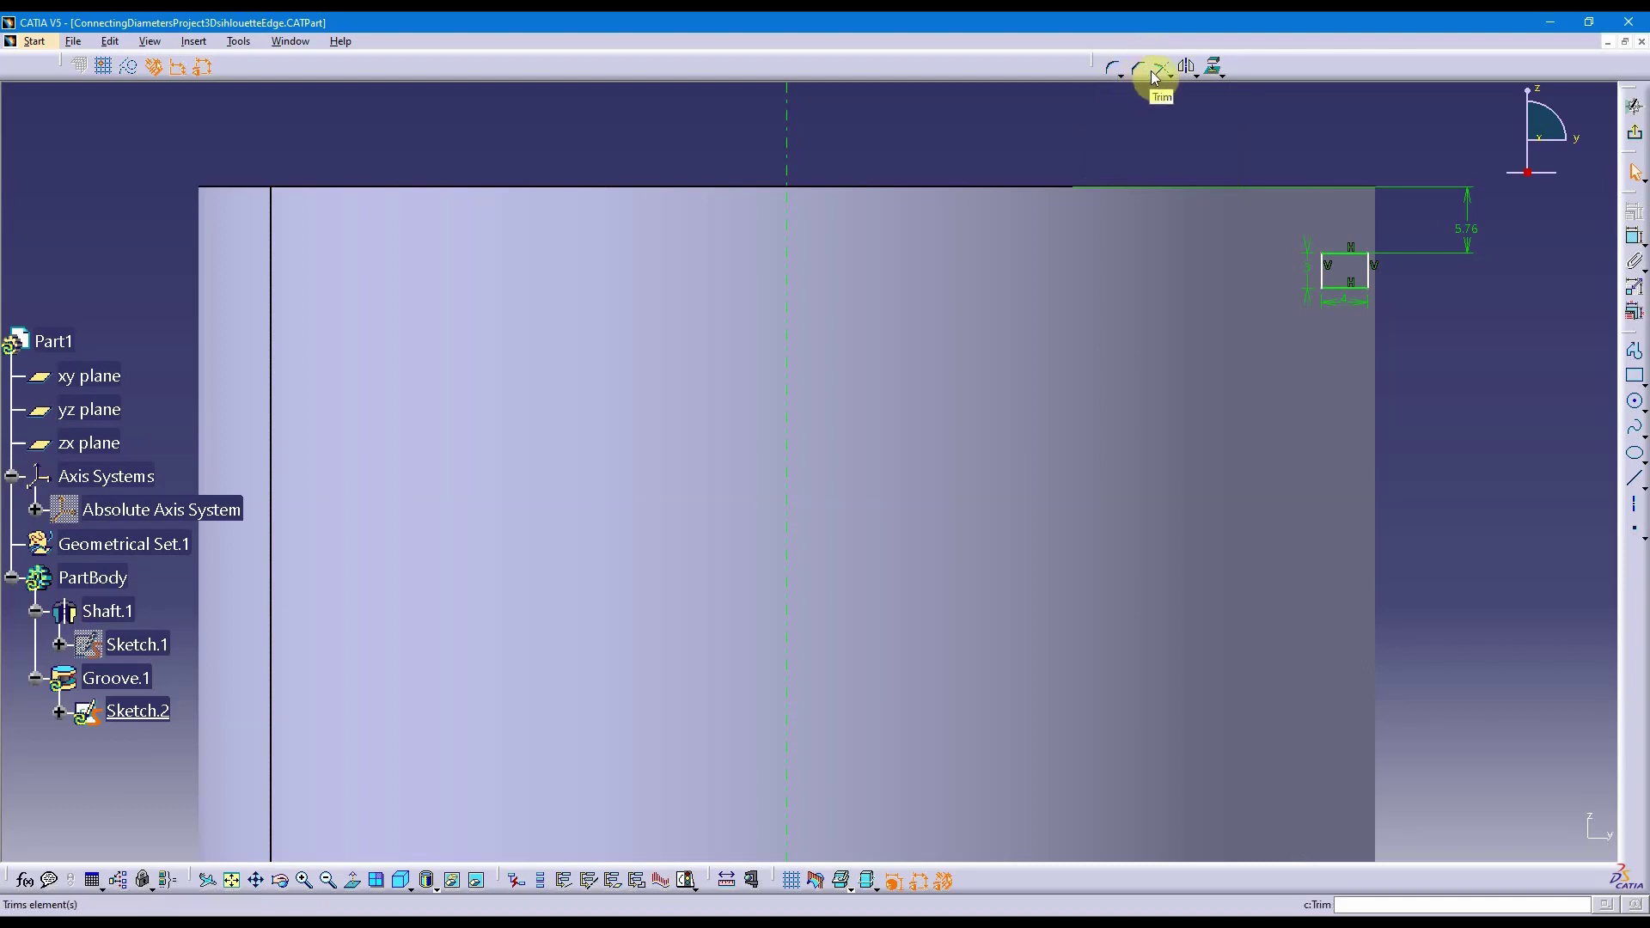
click(1216, 72)
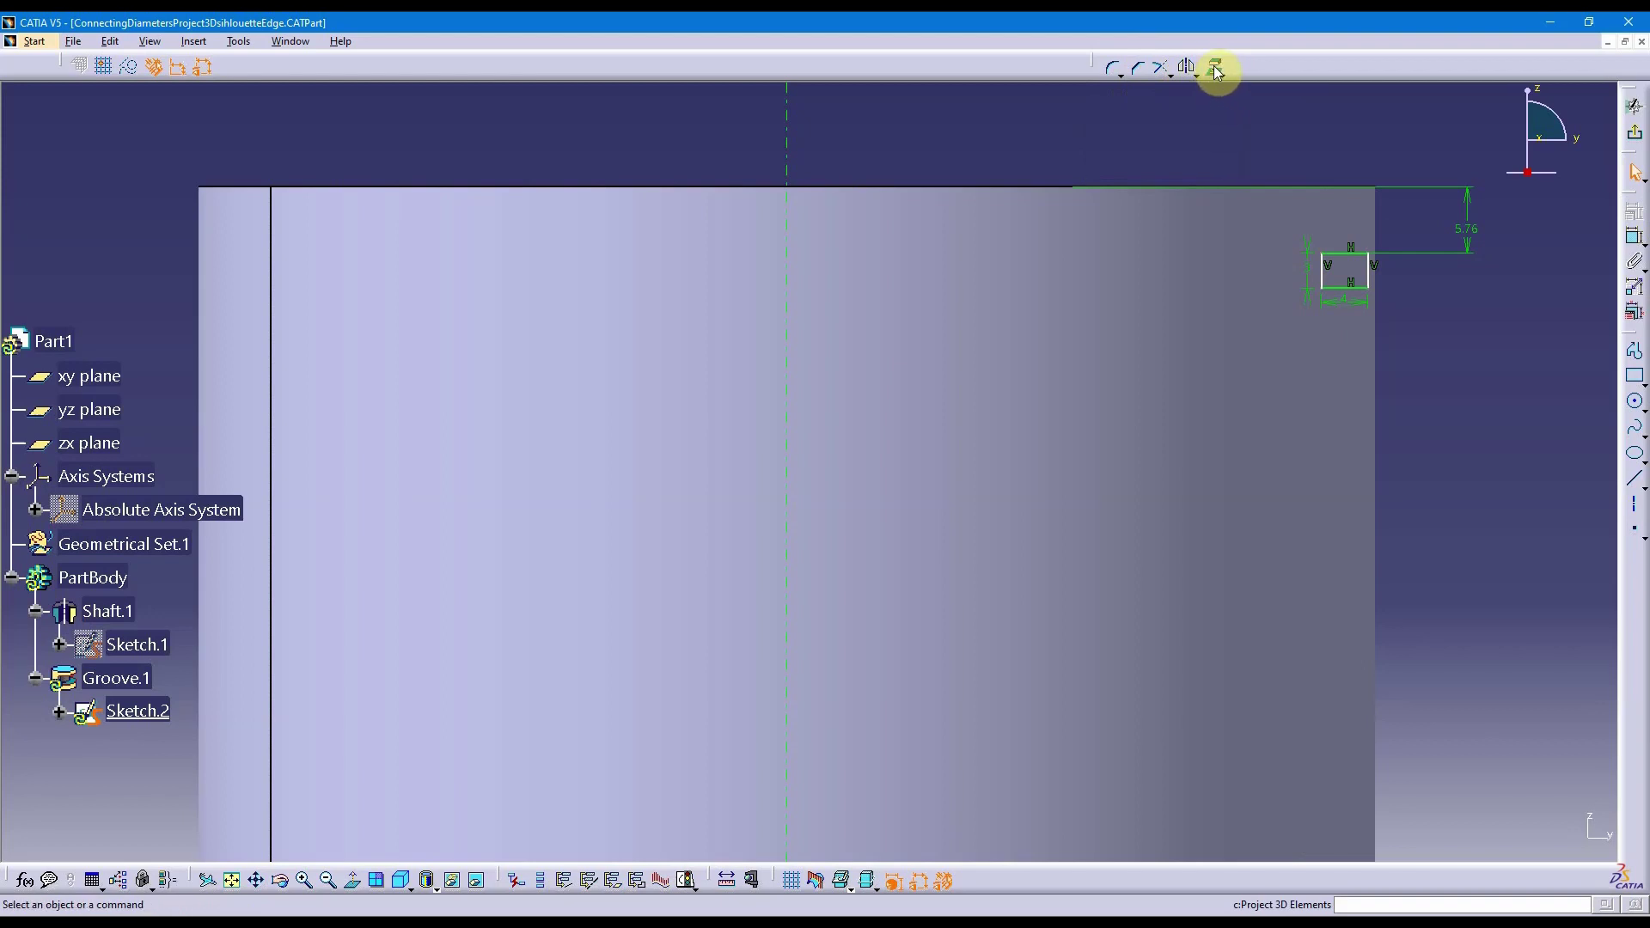
click(1224, 79)
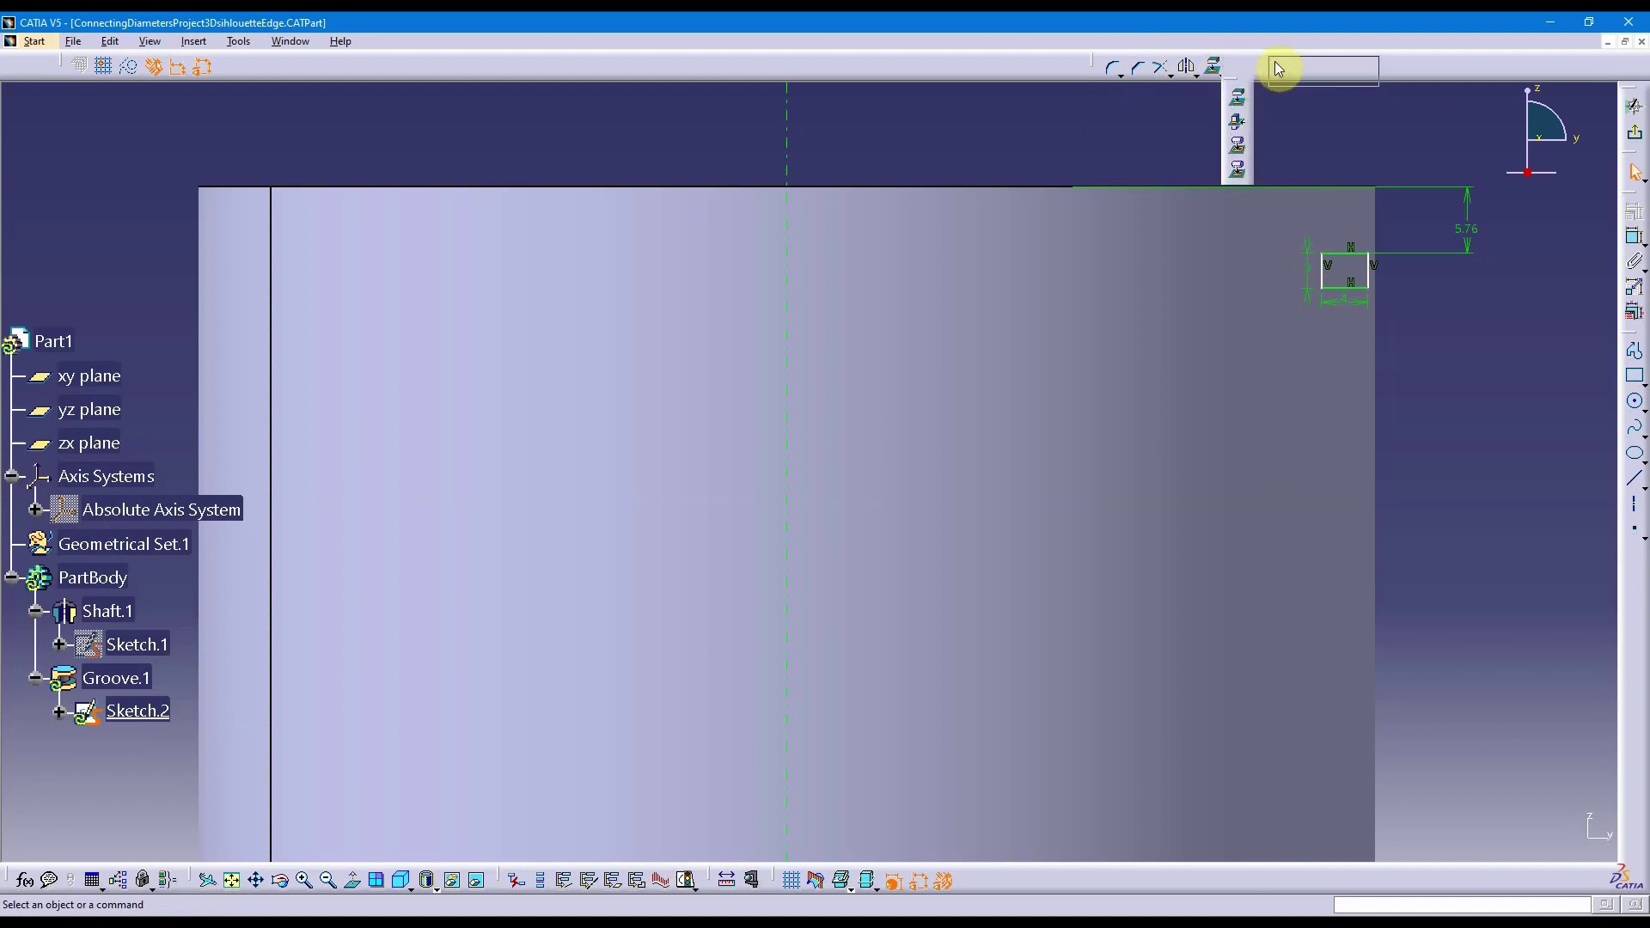
drag(1270, 58, 1271, 60)
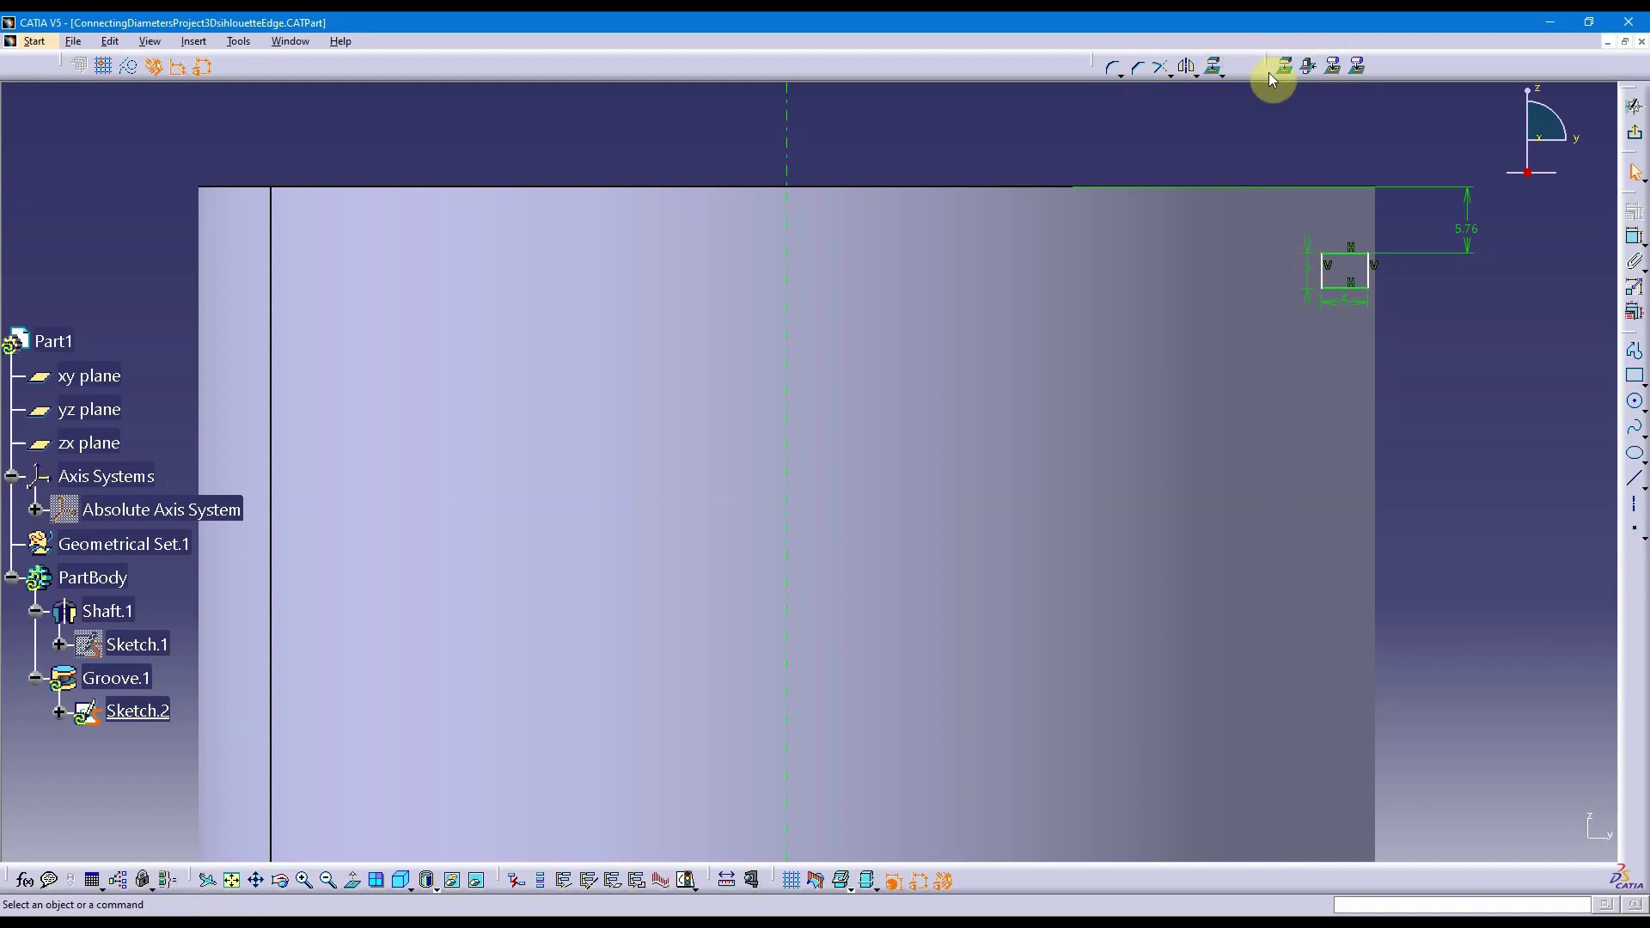
Step: Start Silhouette Edges, cancel it, and reframe the shaft and groove sketch
click(1334, 68)
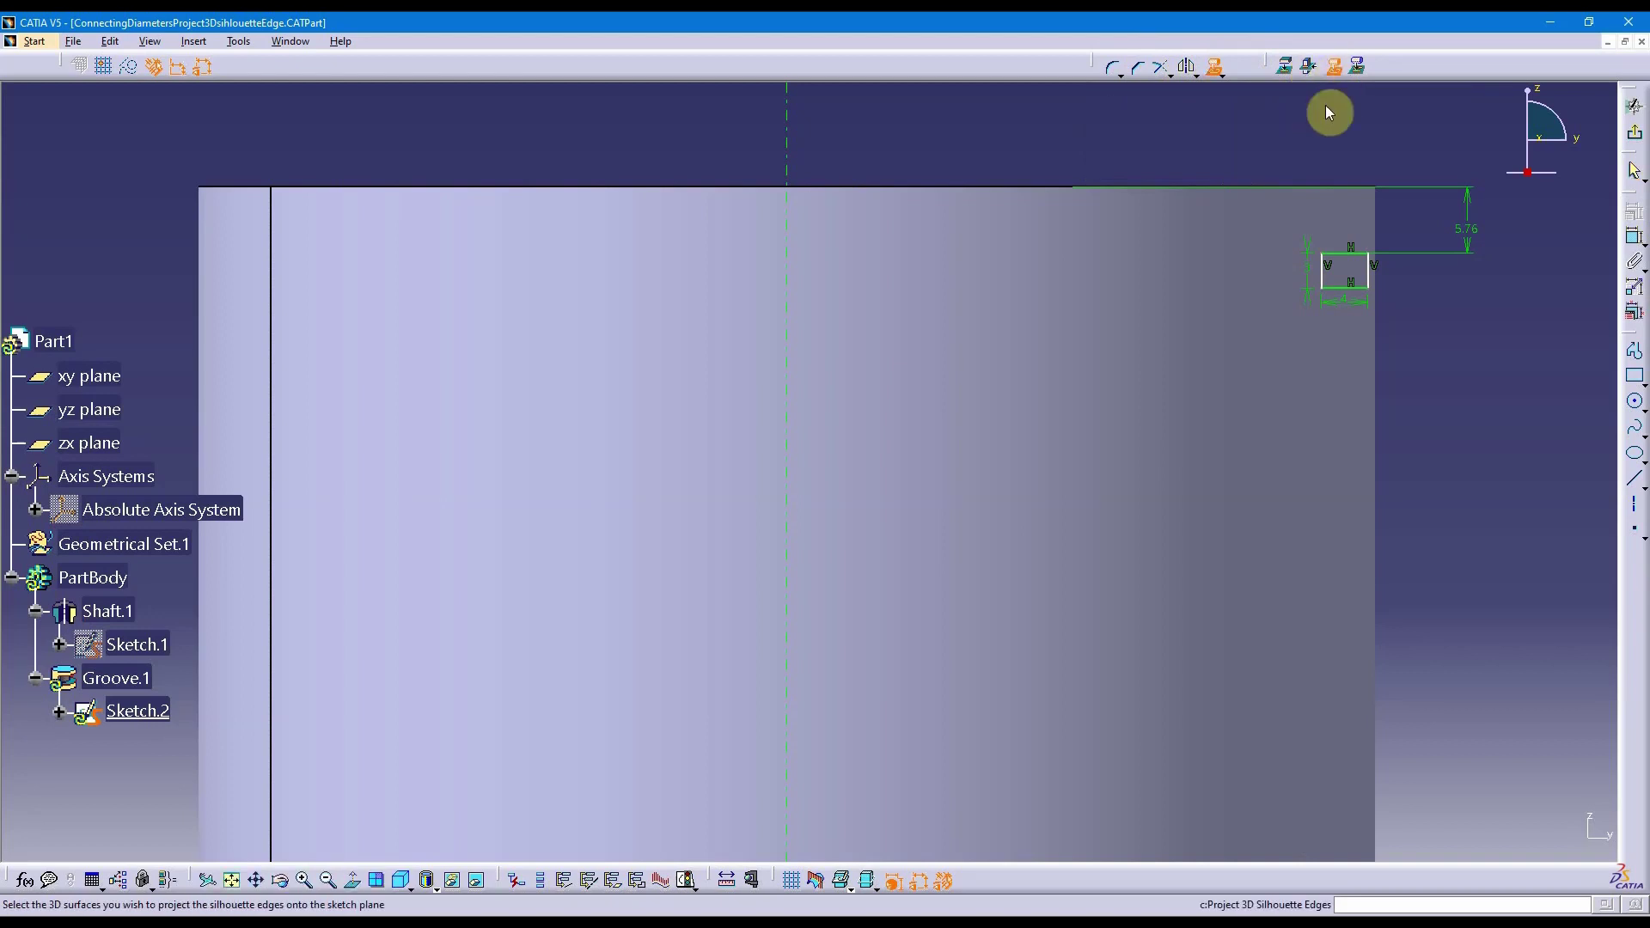
click(1332, 69)
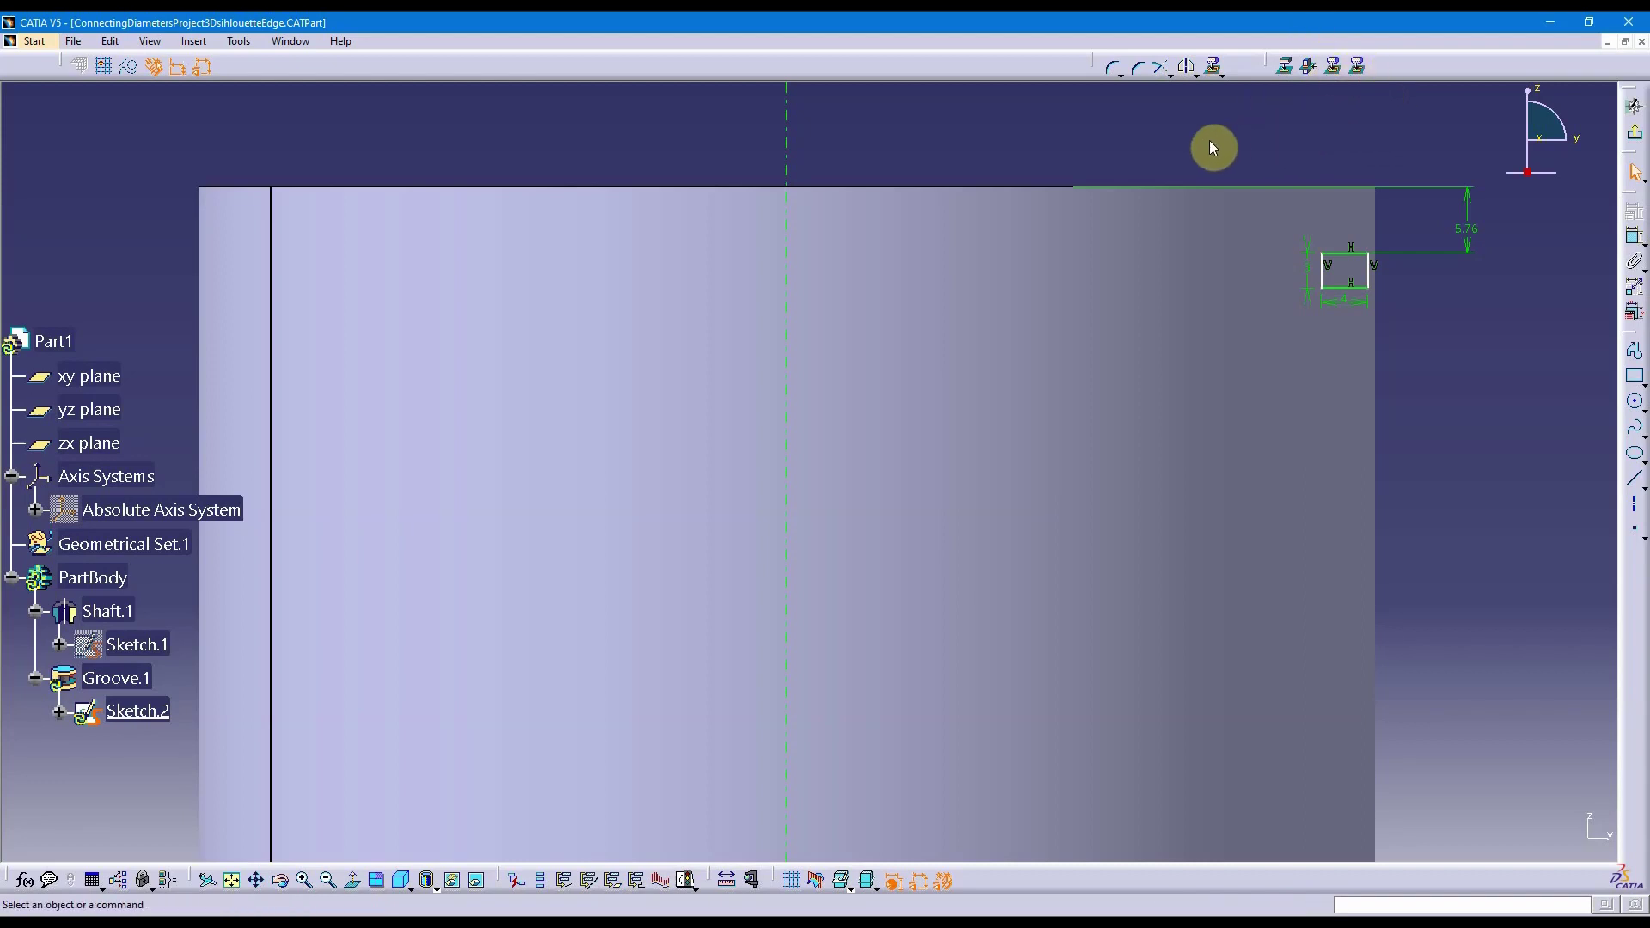
mouse_move(1208, 137)
middle_down()
mouse_move(1198, 111)
mouse_move(1302, 111)
middle_up()
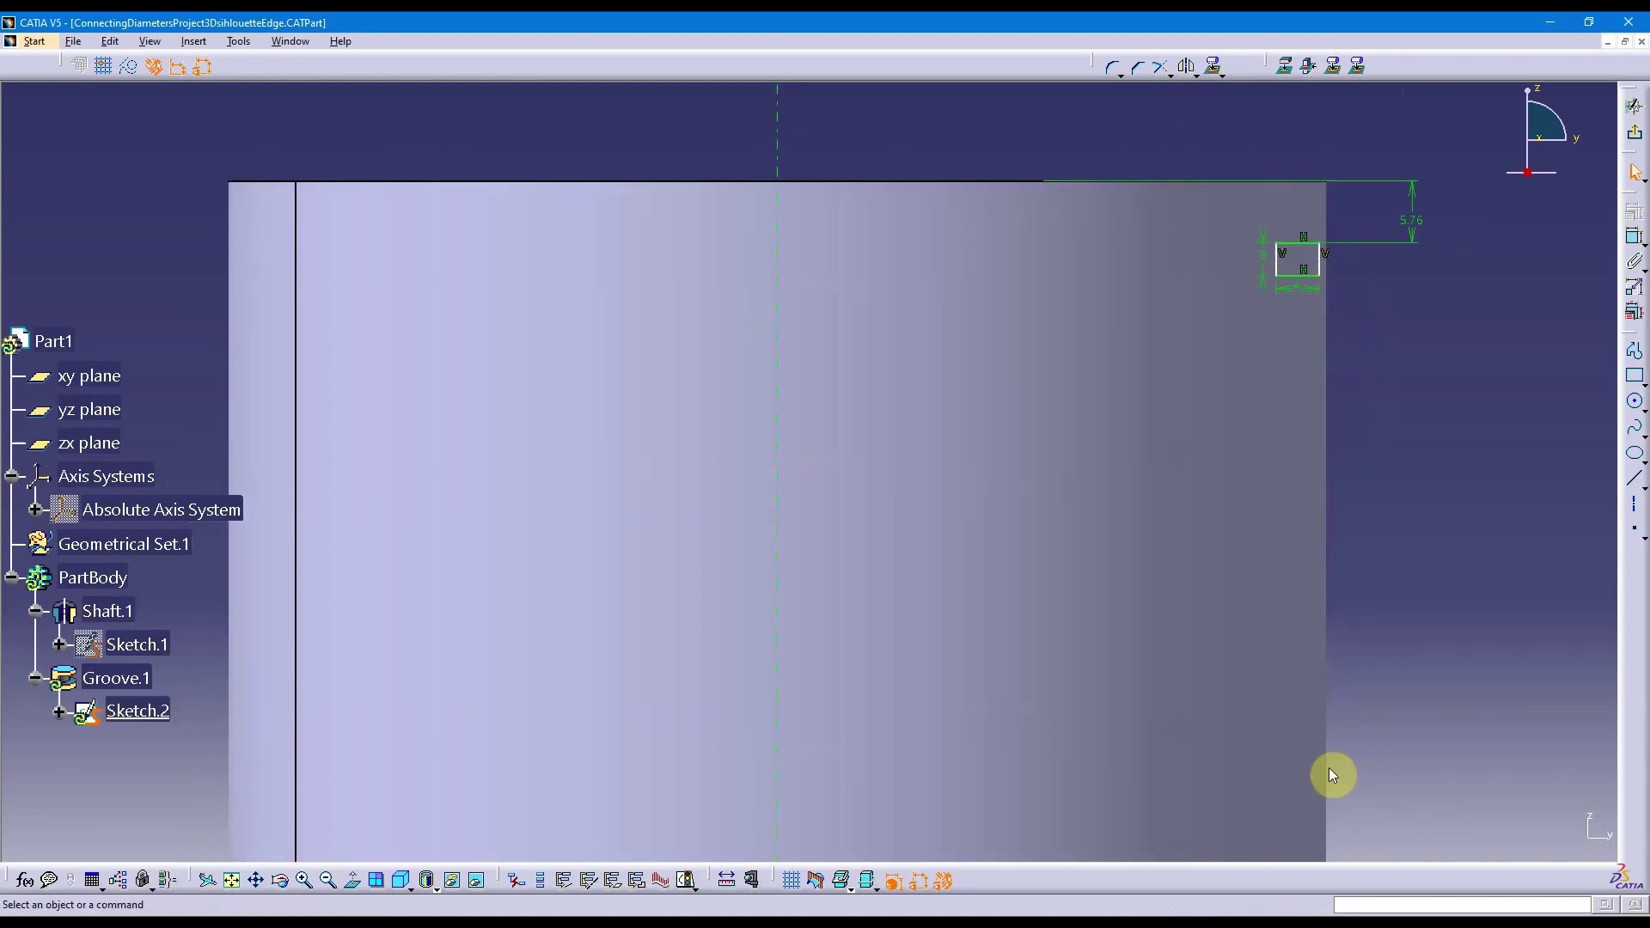
middle_drag(265, 404, 361, 398)
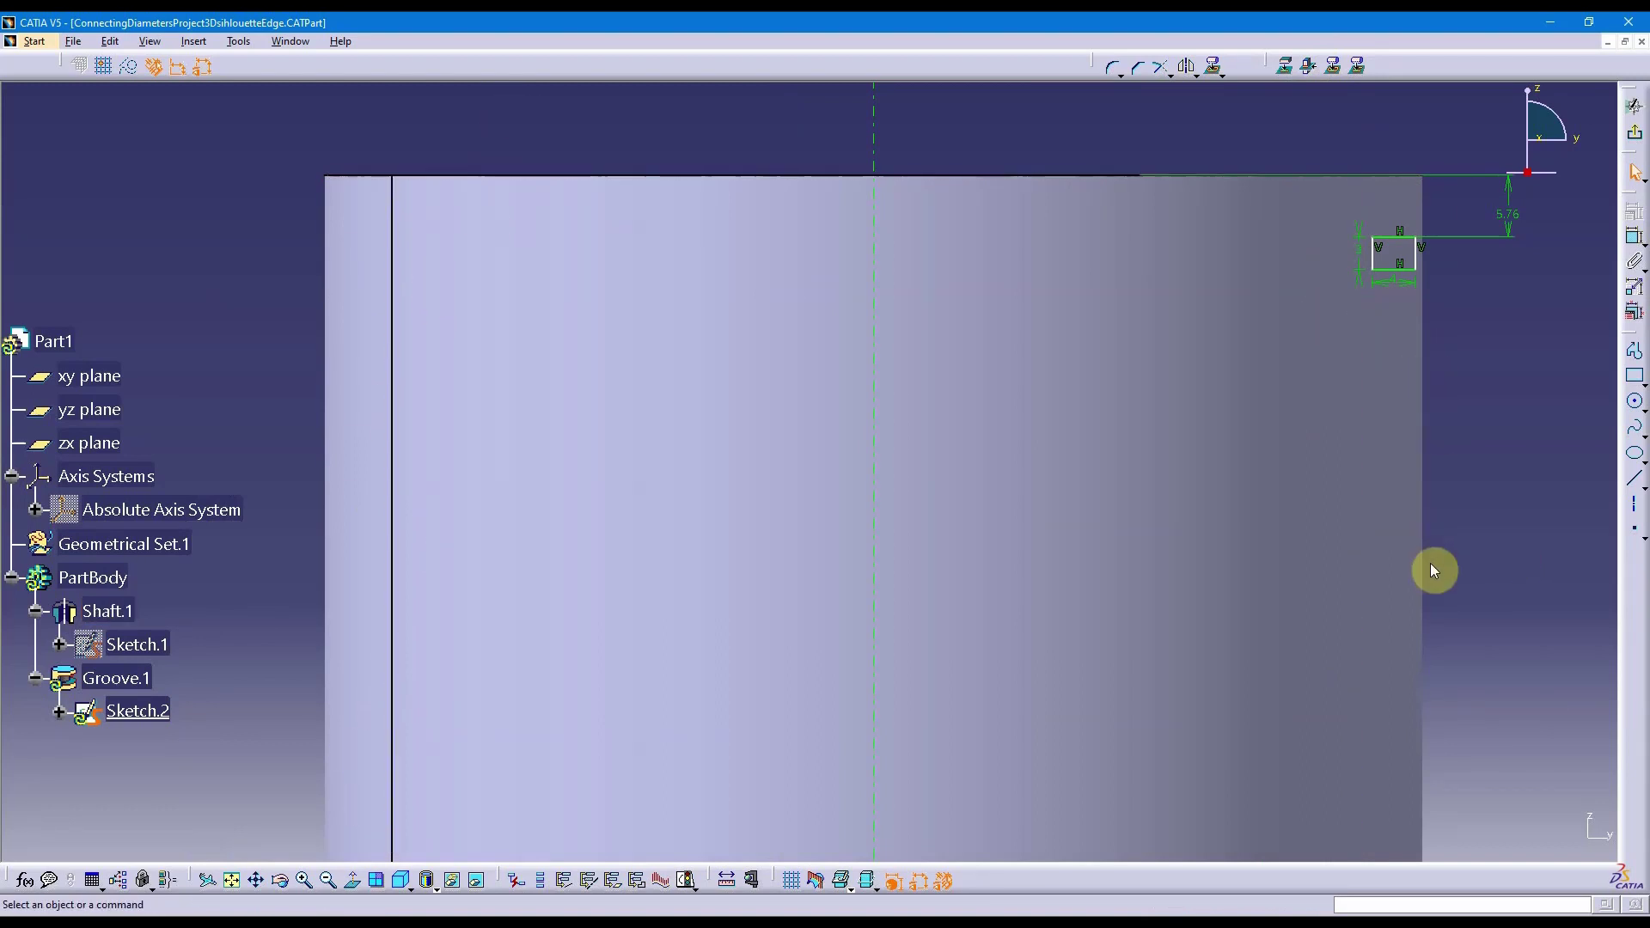
Step: Project the shaft face's silhouette edges as construction geometry, accepting the Silhouette.1 warning
click(129, 66)
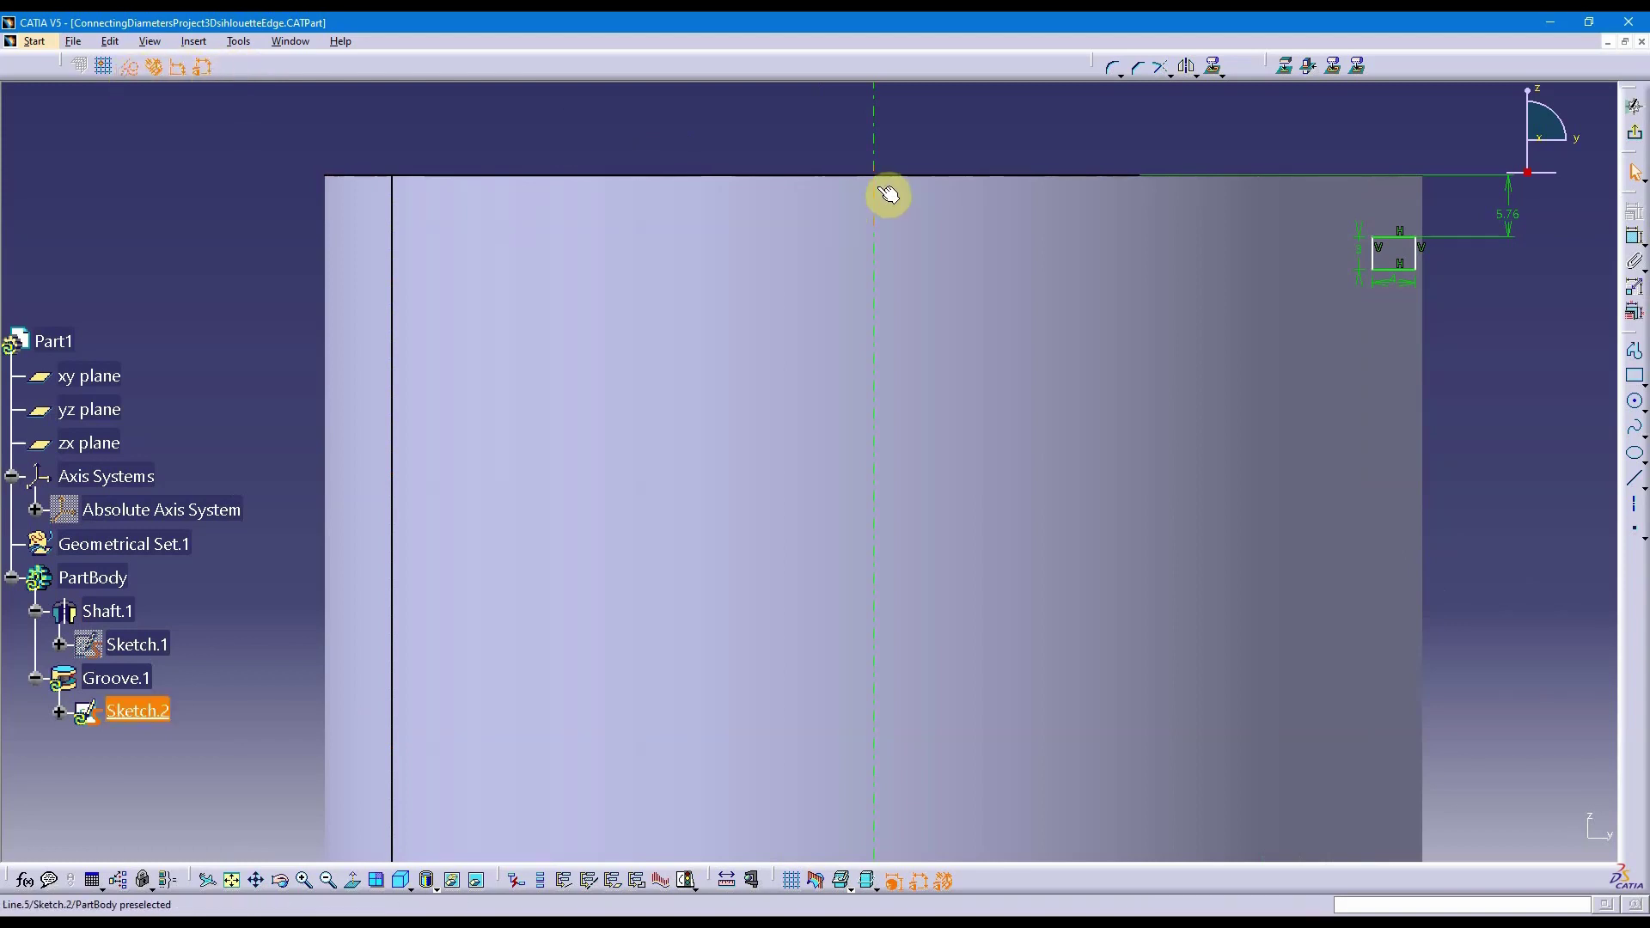
click(1359, 65)
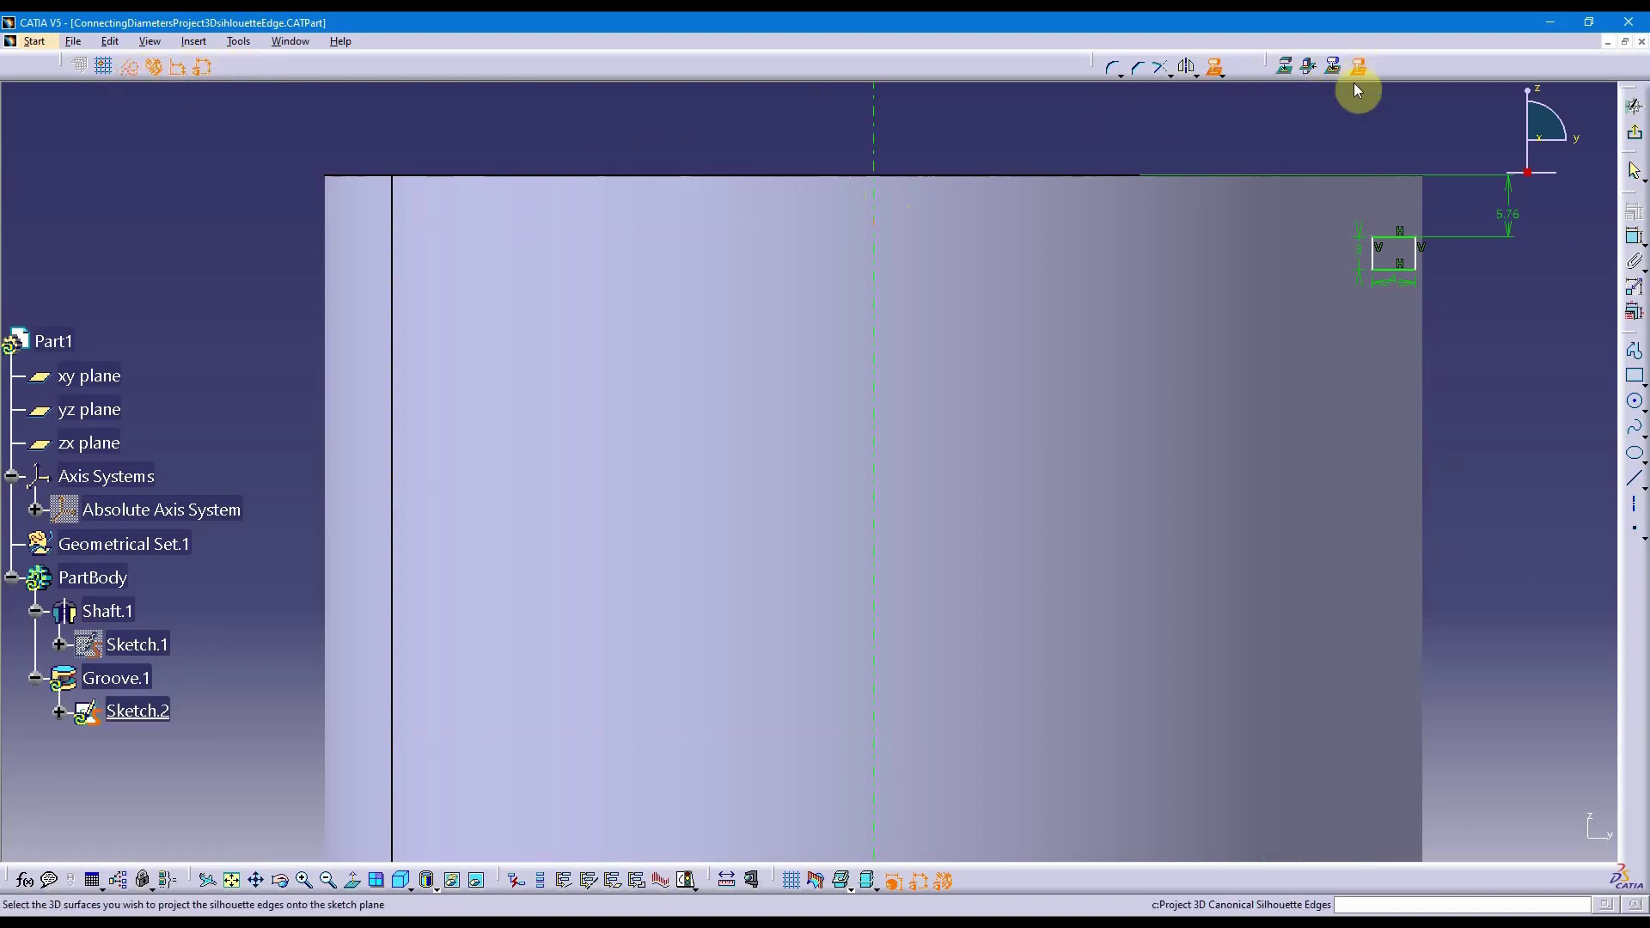
click(1249, 422)
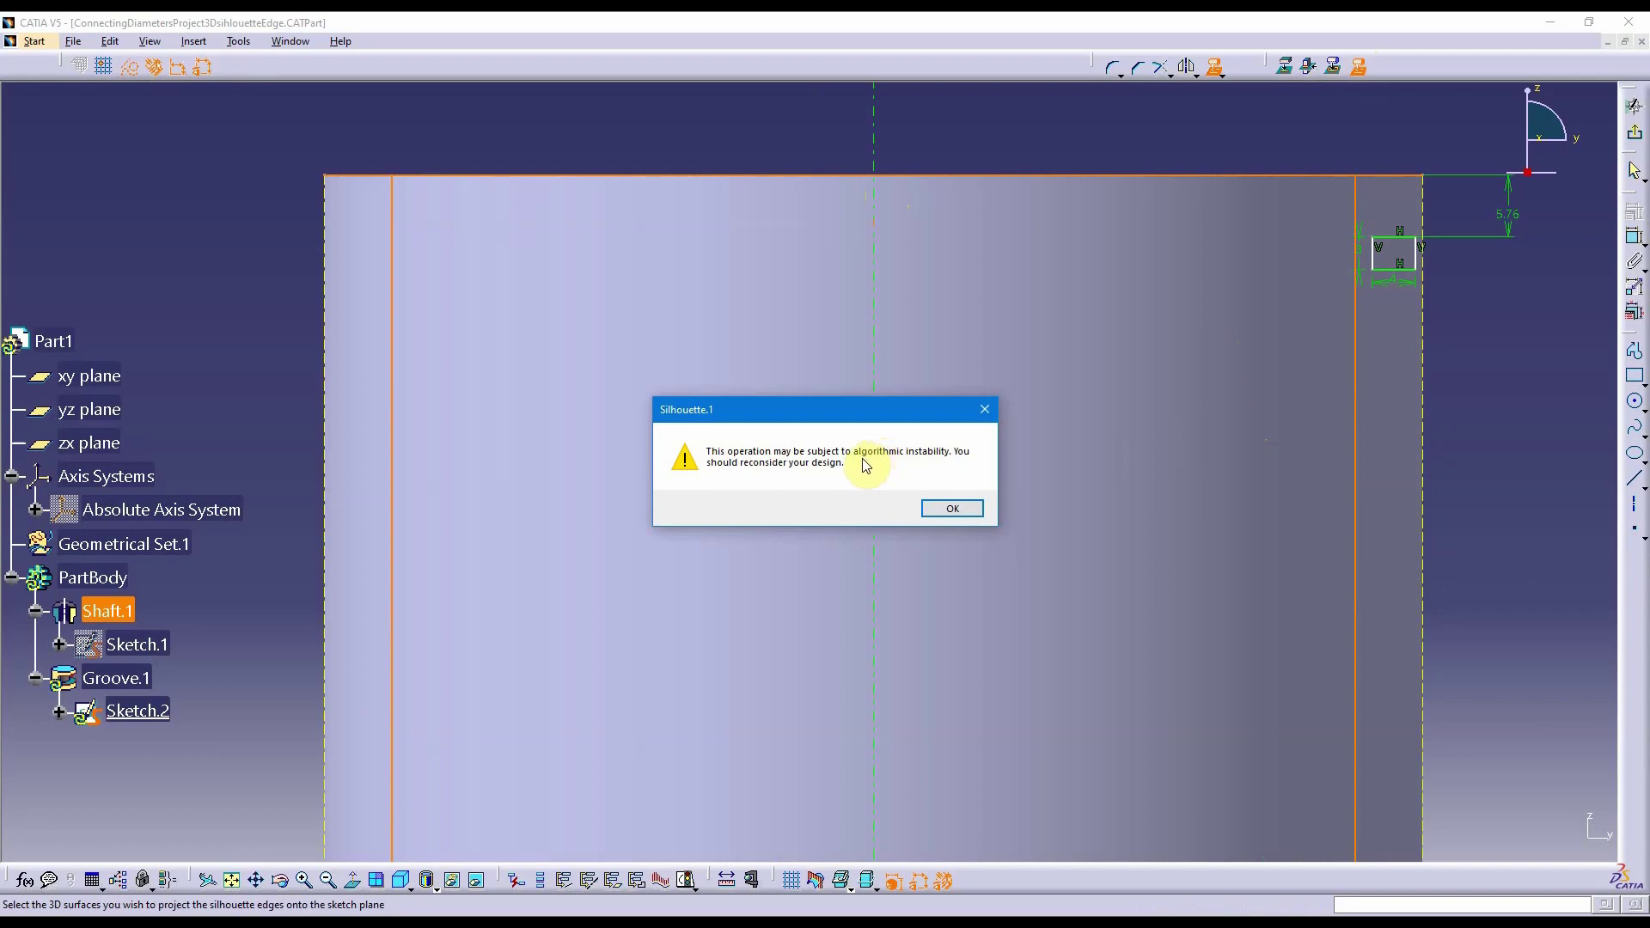
click(954, 507)
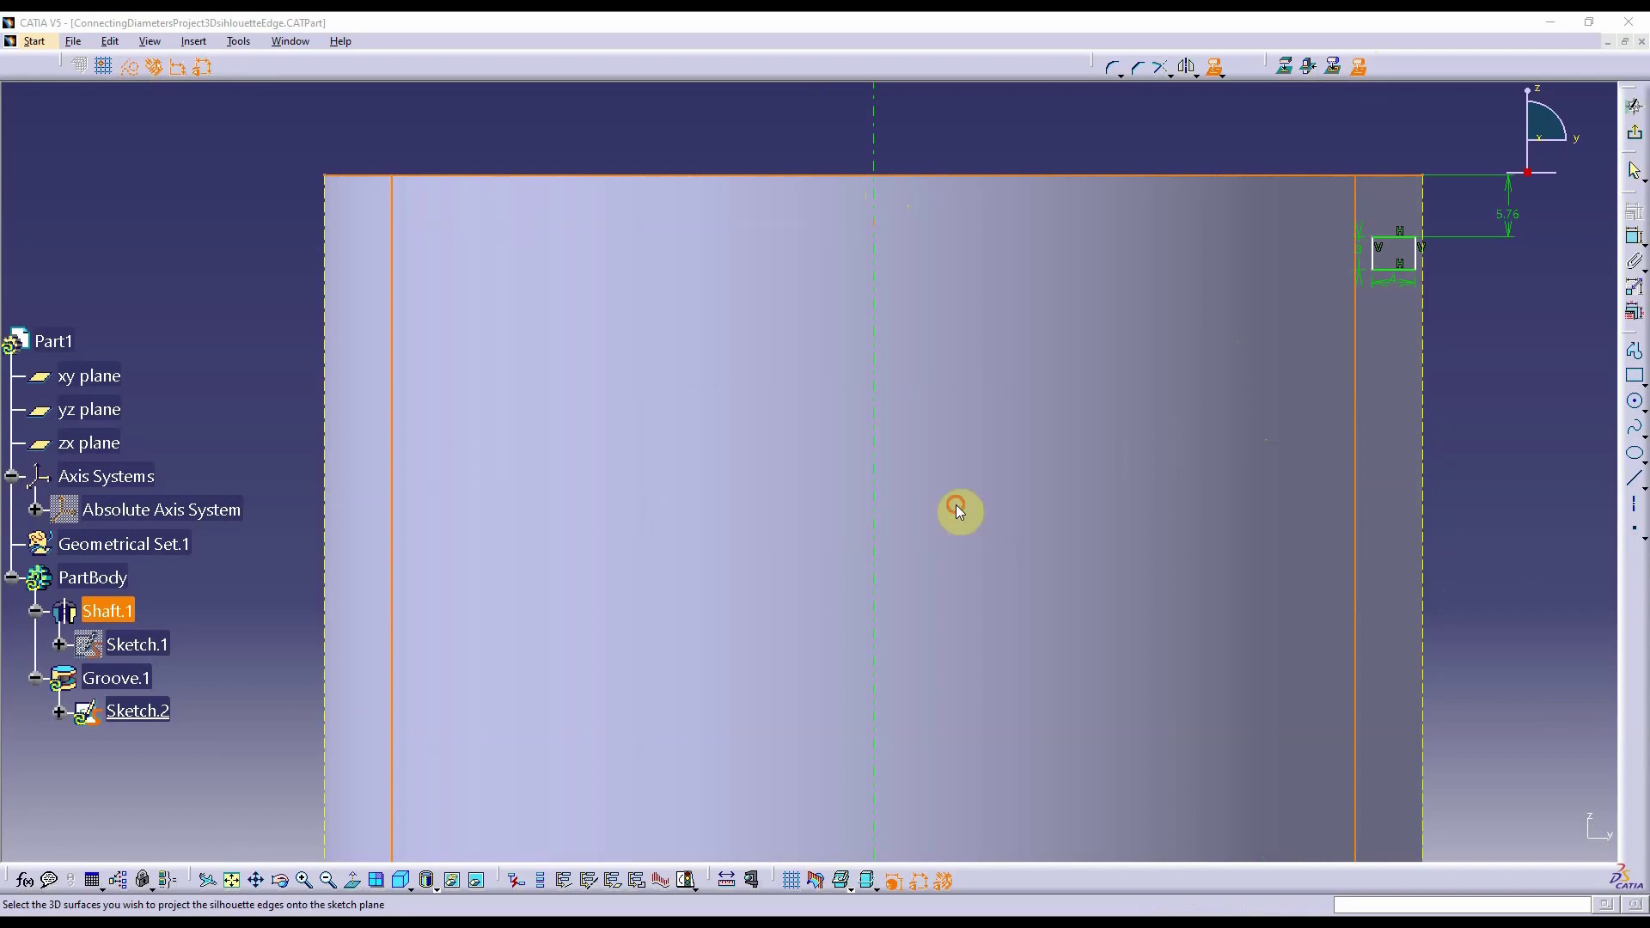
click(1506, 452)
mouse_move(1499, 446)
middle_down()
mouse_move(1426, 435)
mouse_move(1143, 696)
mouse_move(987, 590)
mouse_move(1009, 476)
middle_up()
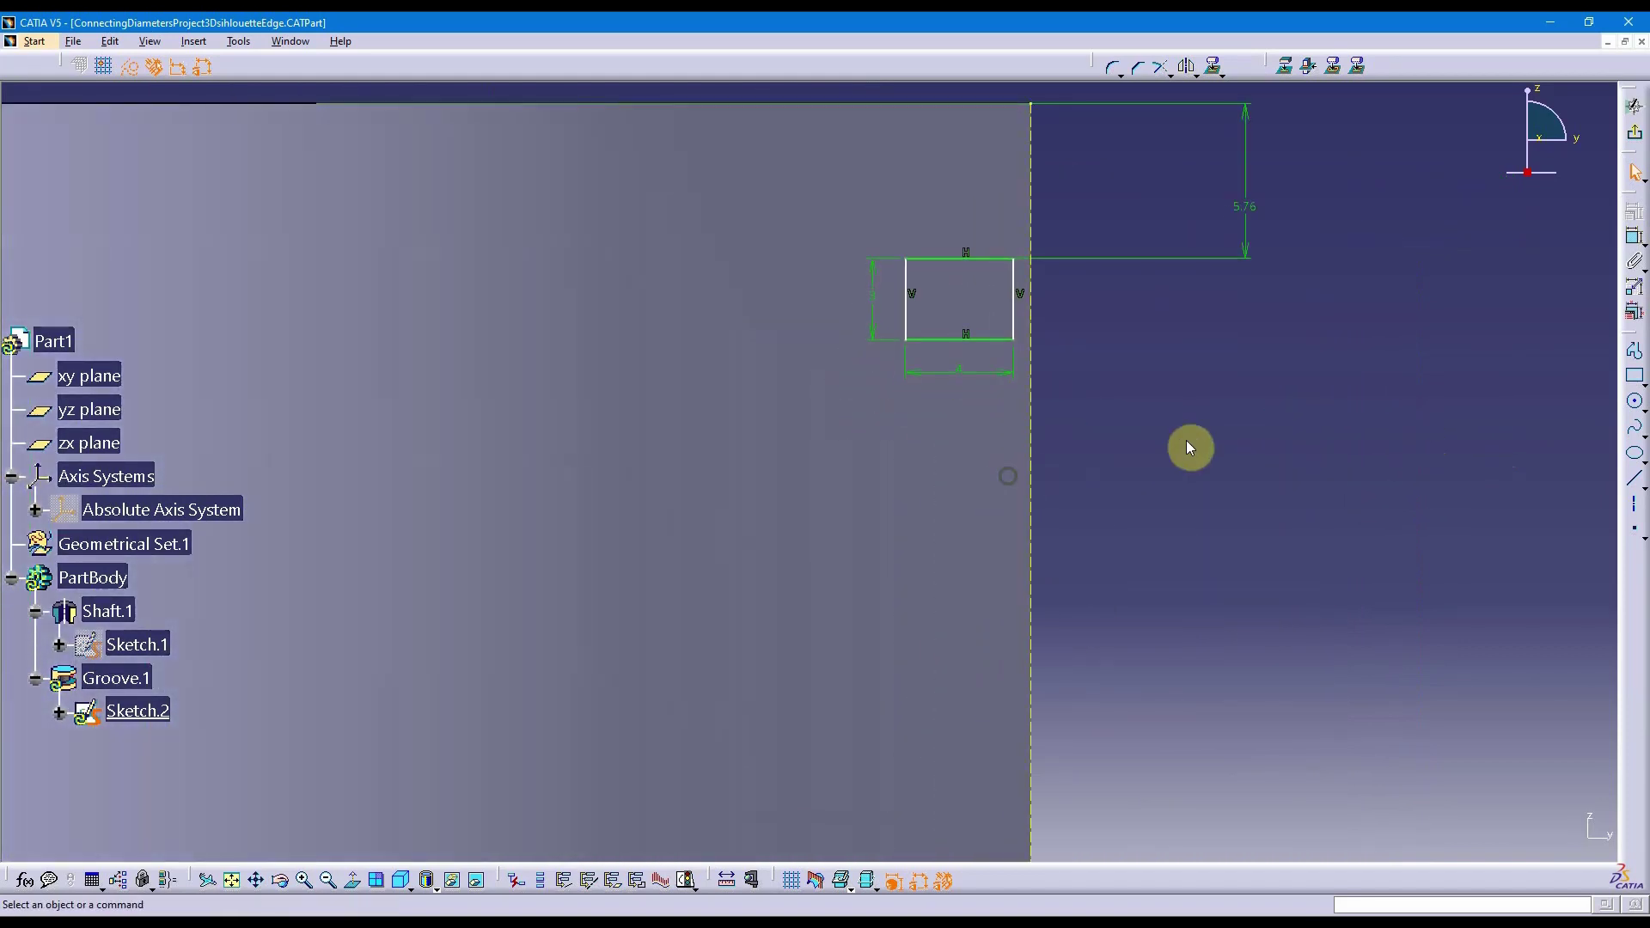
Step: Zoom and orbit to see the groove rectangle and silhouette lines against the shaft's upper wall
mouse_move(1188, 447)
middle_down()
mouse_move(1105, 505)
mouse_move(1105, 472)
mouse_move(1129, 451)
mouse_move(1131, 627)
mouse_move(1209, 486)
mouse_move(1193, 547)
mouse_move(1260, 398)
mouse_move(799, 559)
middle_up()
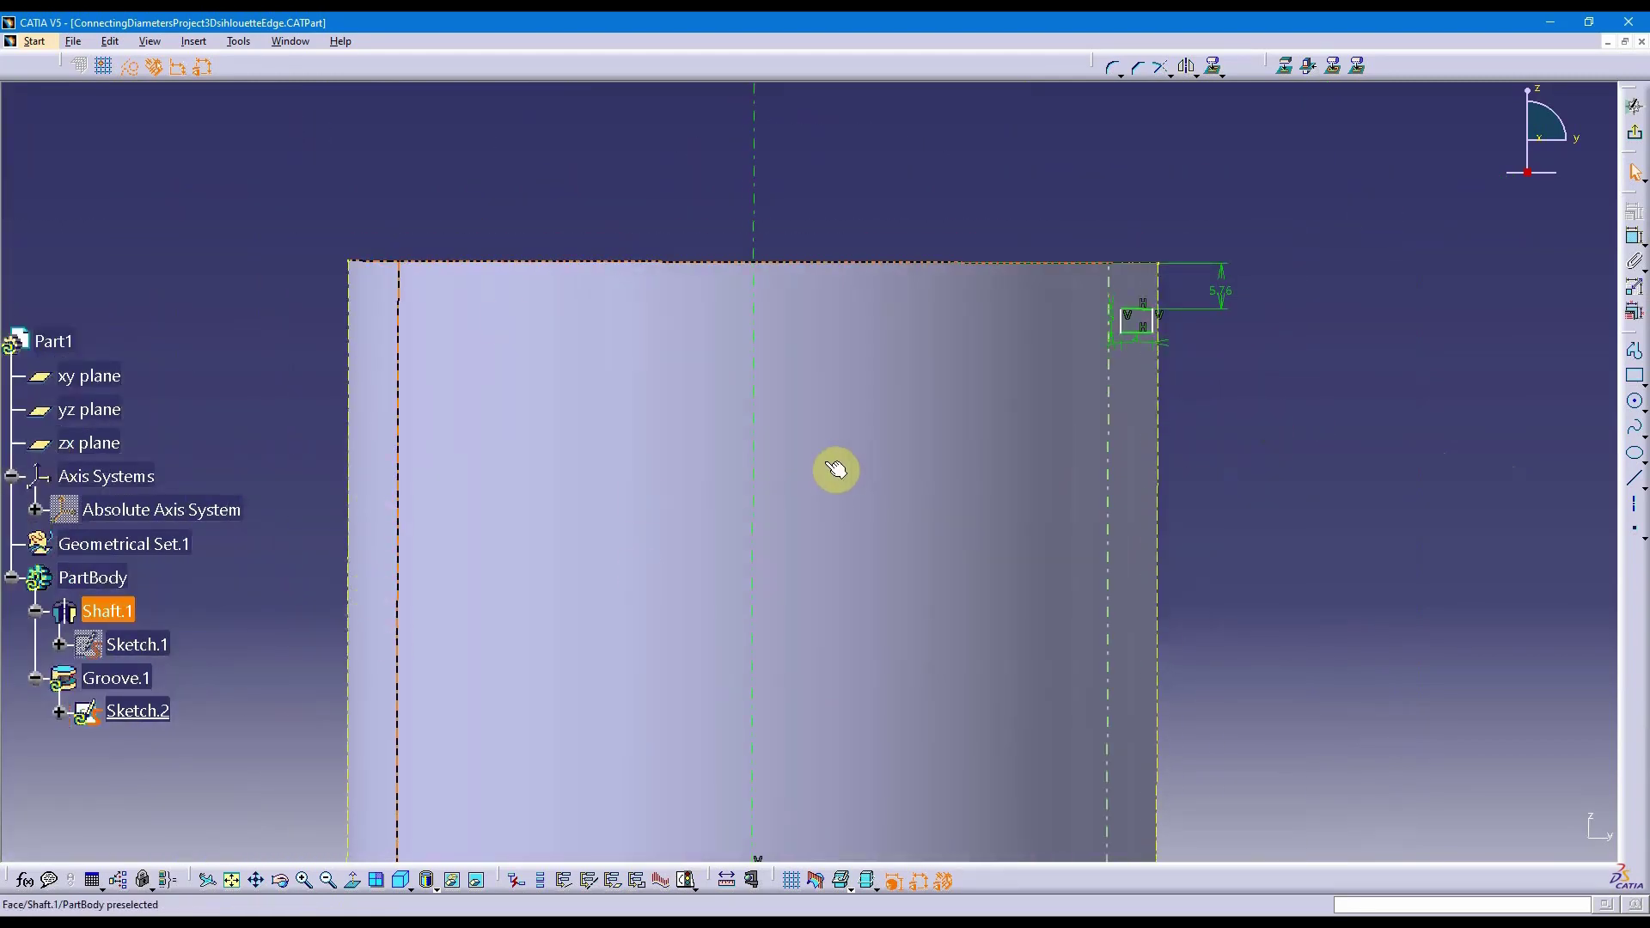
middle_drag(804, 404, 811, 568)
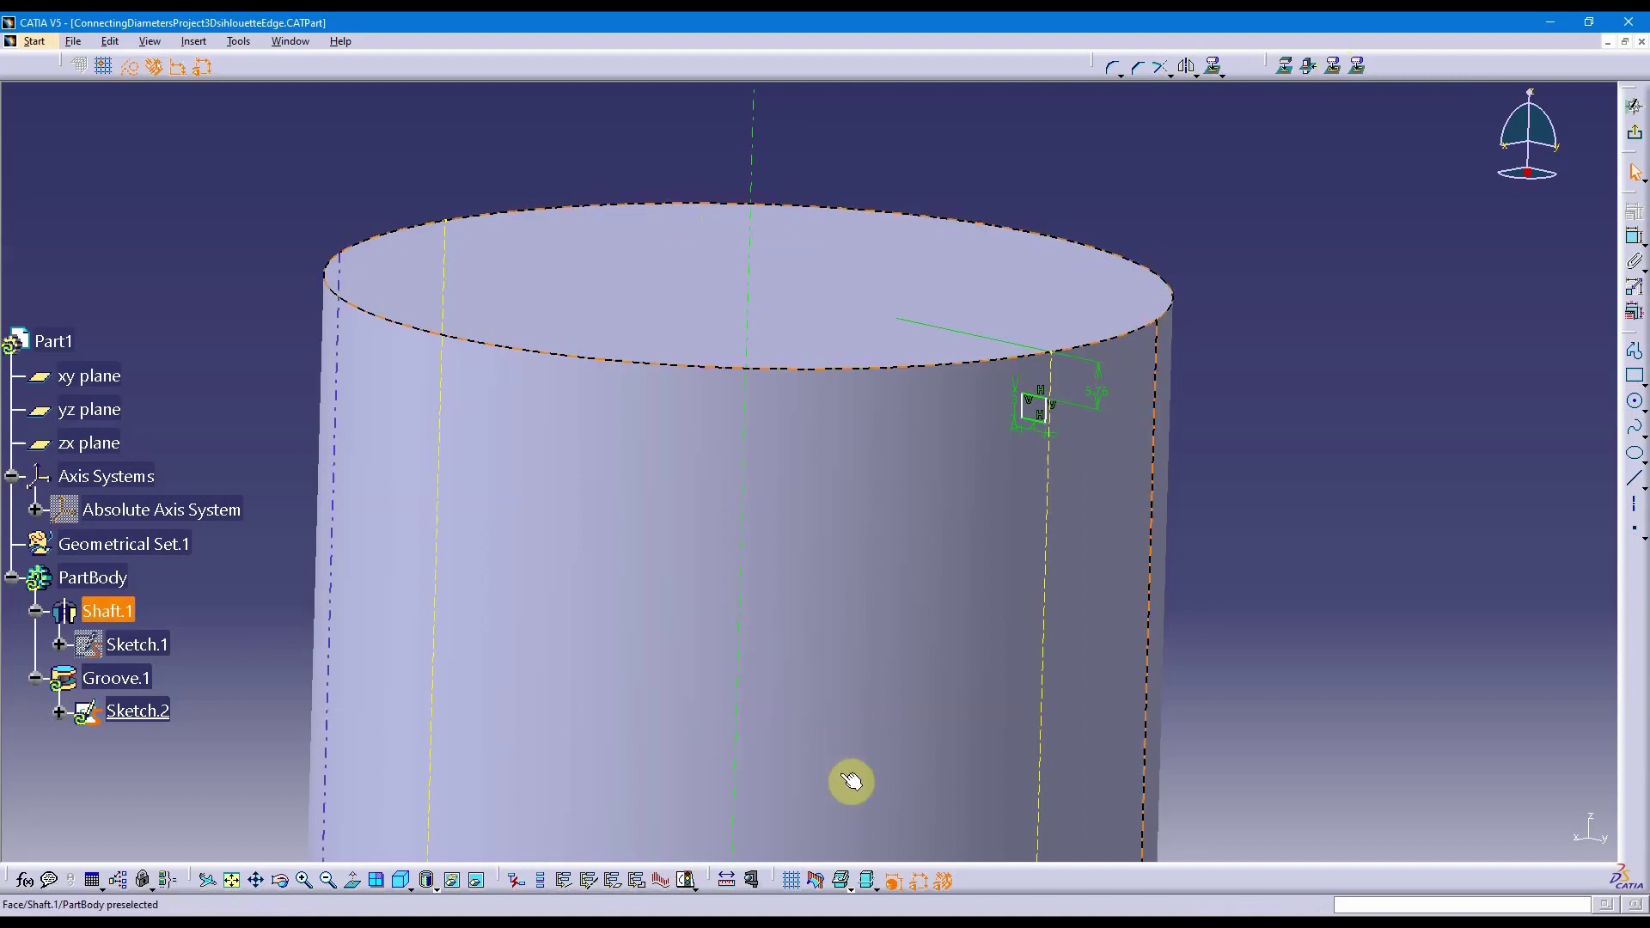
middle_drag(848, 782, 940, 447)
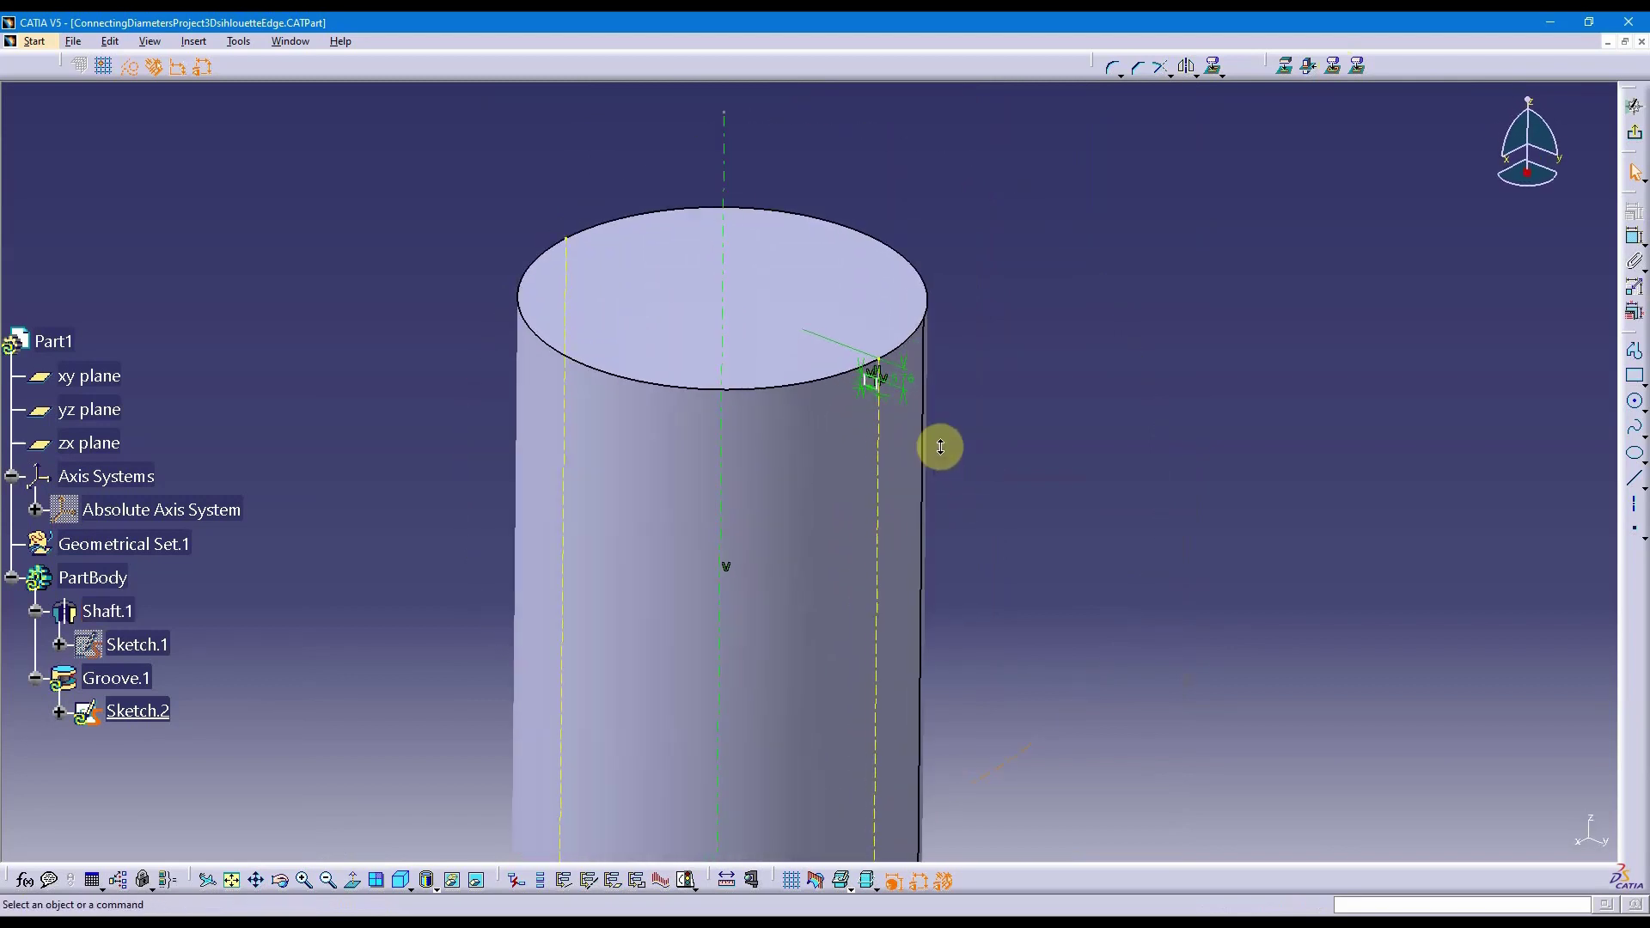
Step: Apply a Coincidence constraint between the groove rectangle's right edge and the shaft's silhouette line
mouse_move(872, 512)
middle_down()
mouse_move(770, 527)
mouse_move(747, 420)
mouse_move(772, 413)
mouse_move(803, 693)
mouse_move(817, 619)
middle_up()
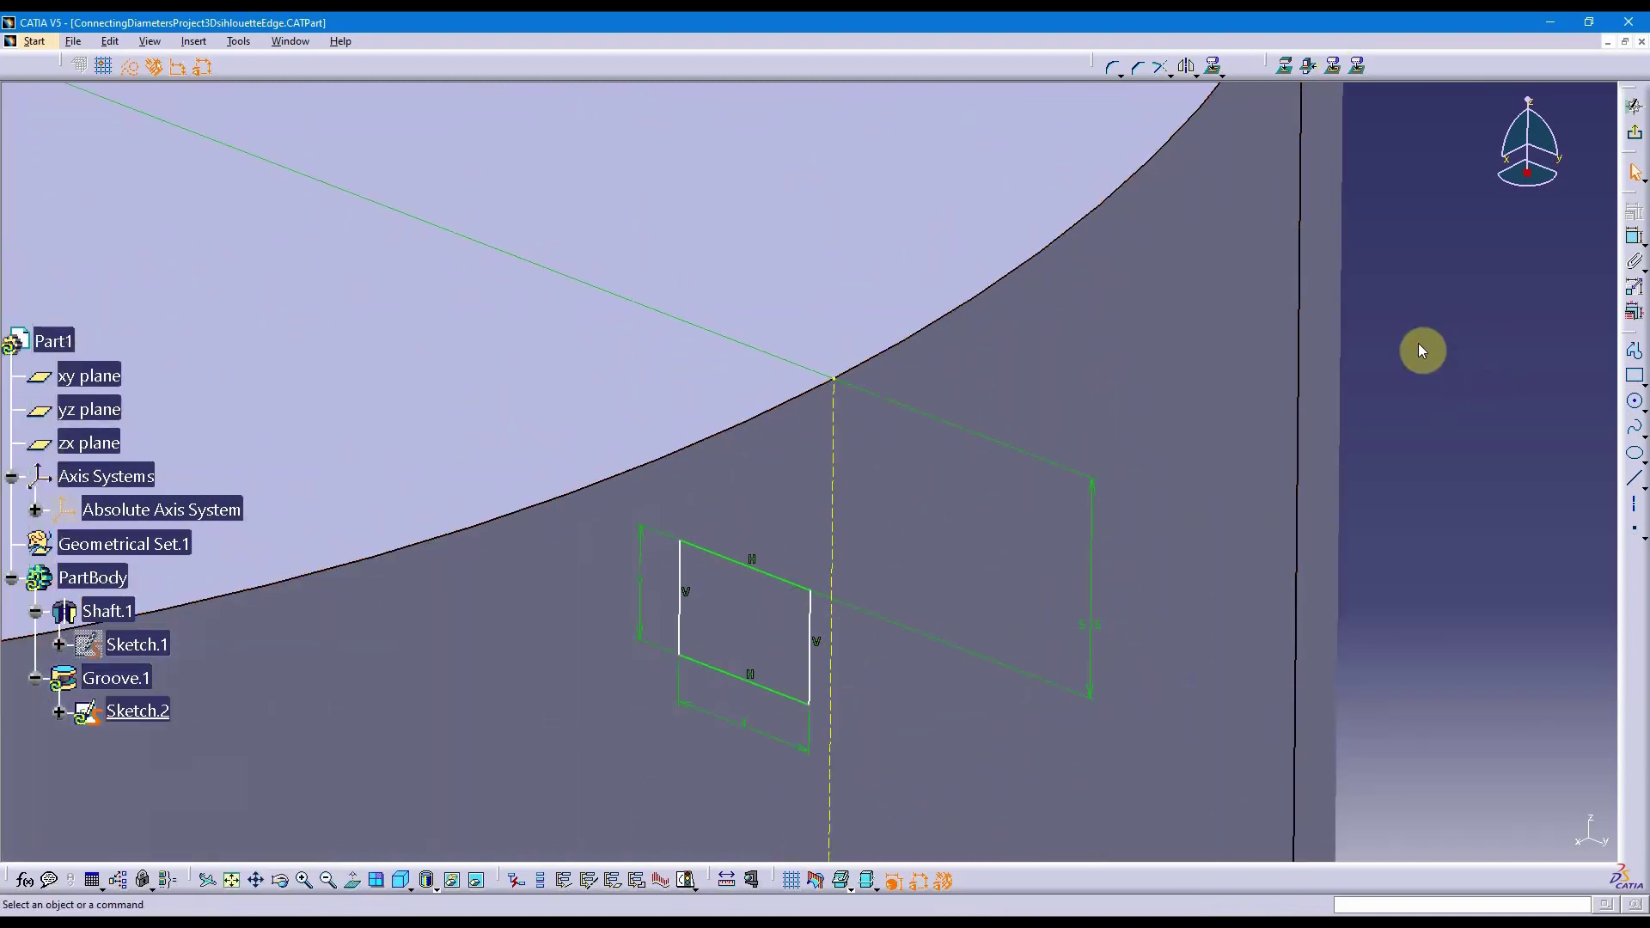
click(1632, 236)
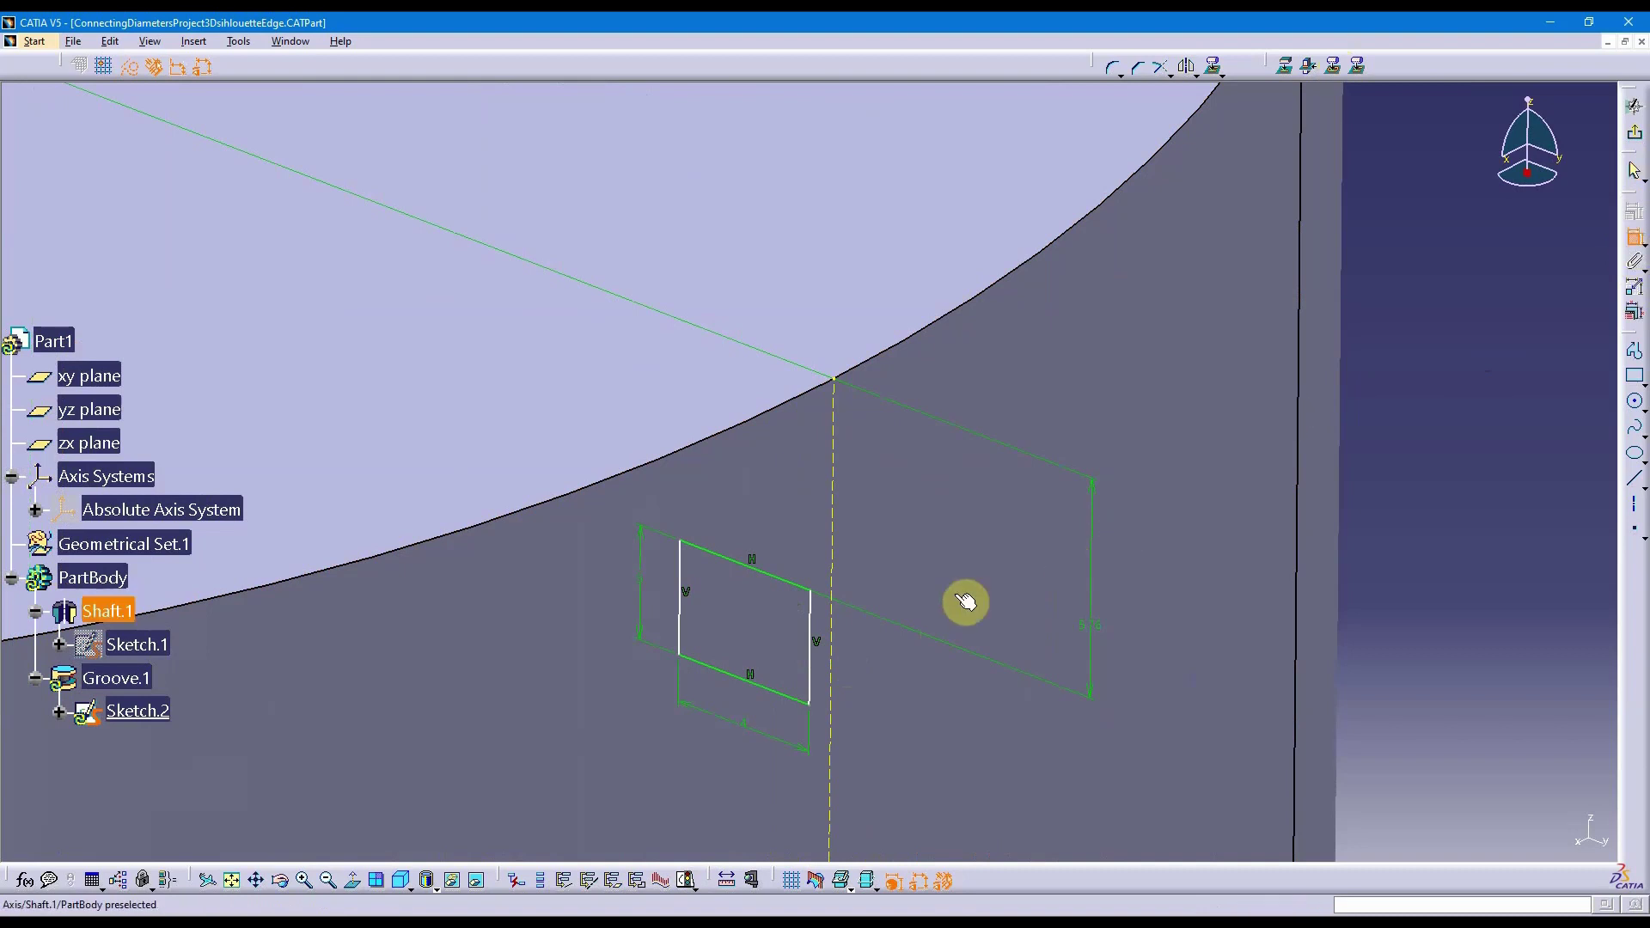
click(838, 688)
right_click(1446, 359)
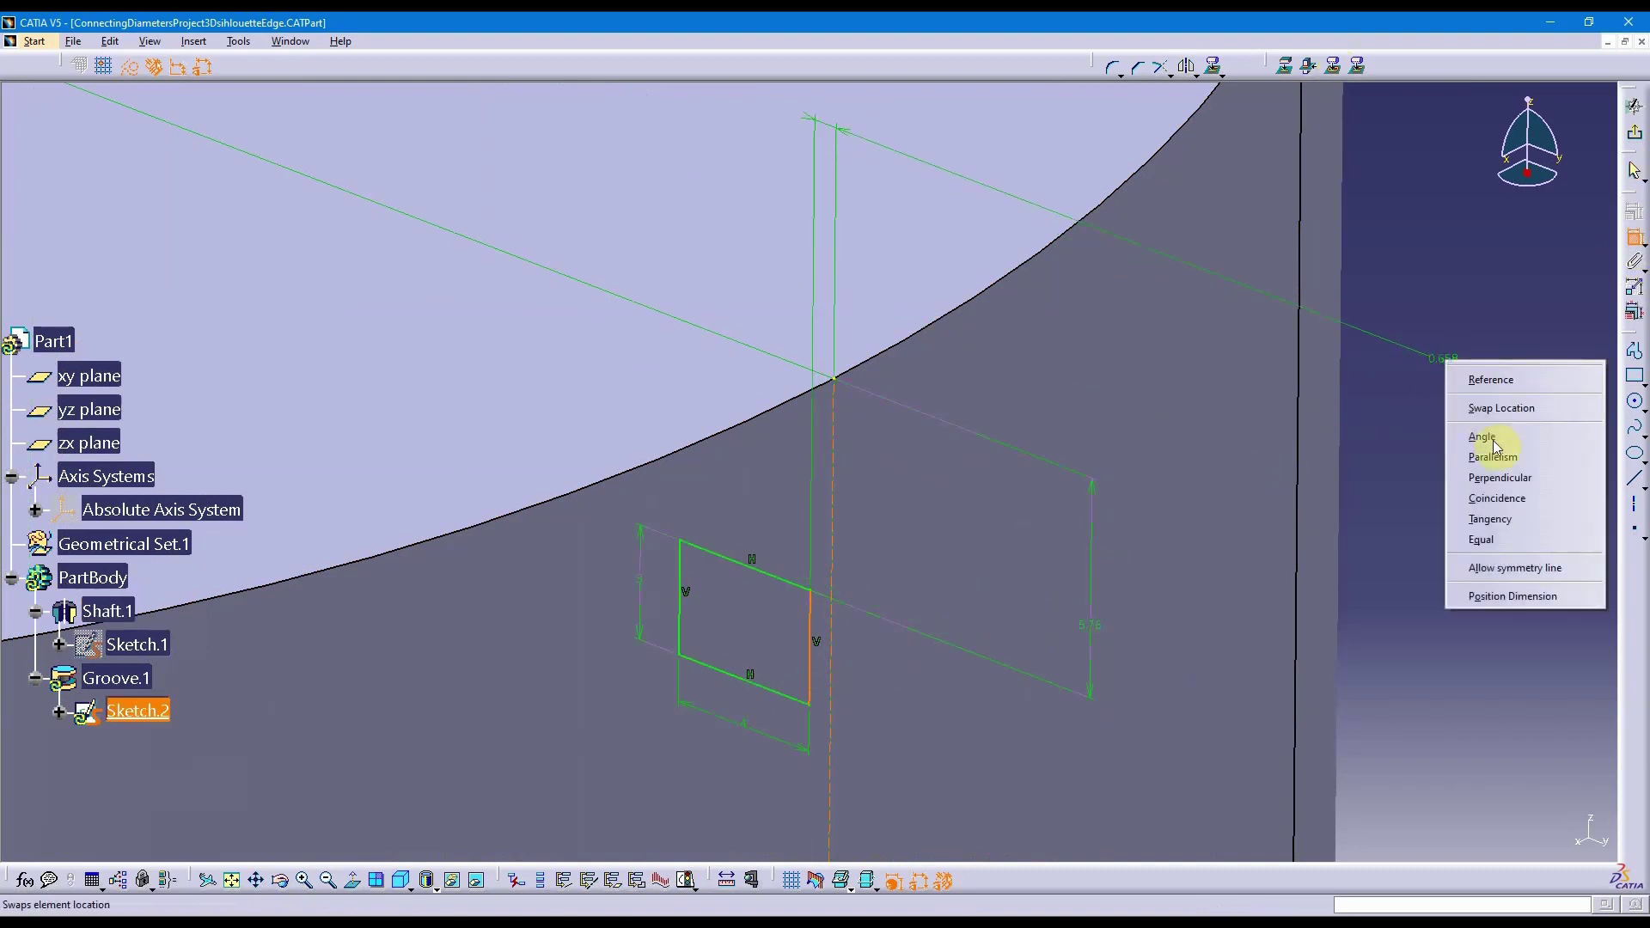
click(1497, 497)
middle_drag(1495, 490, 1093, 372)
Step: Leave the sketch, change Shaft.1's diameter from 101.6 to 200 mm, and inspect the rebuilt groove
click(1633, 140)
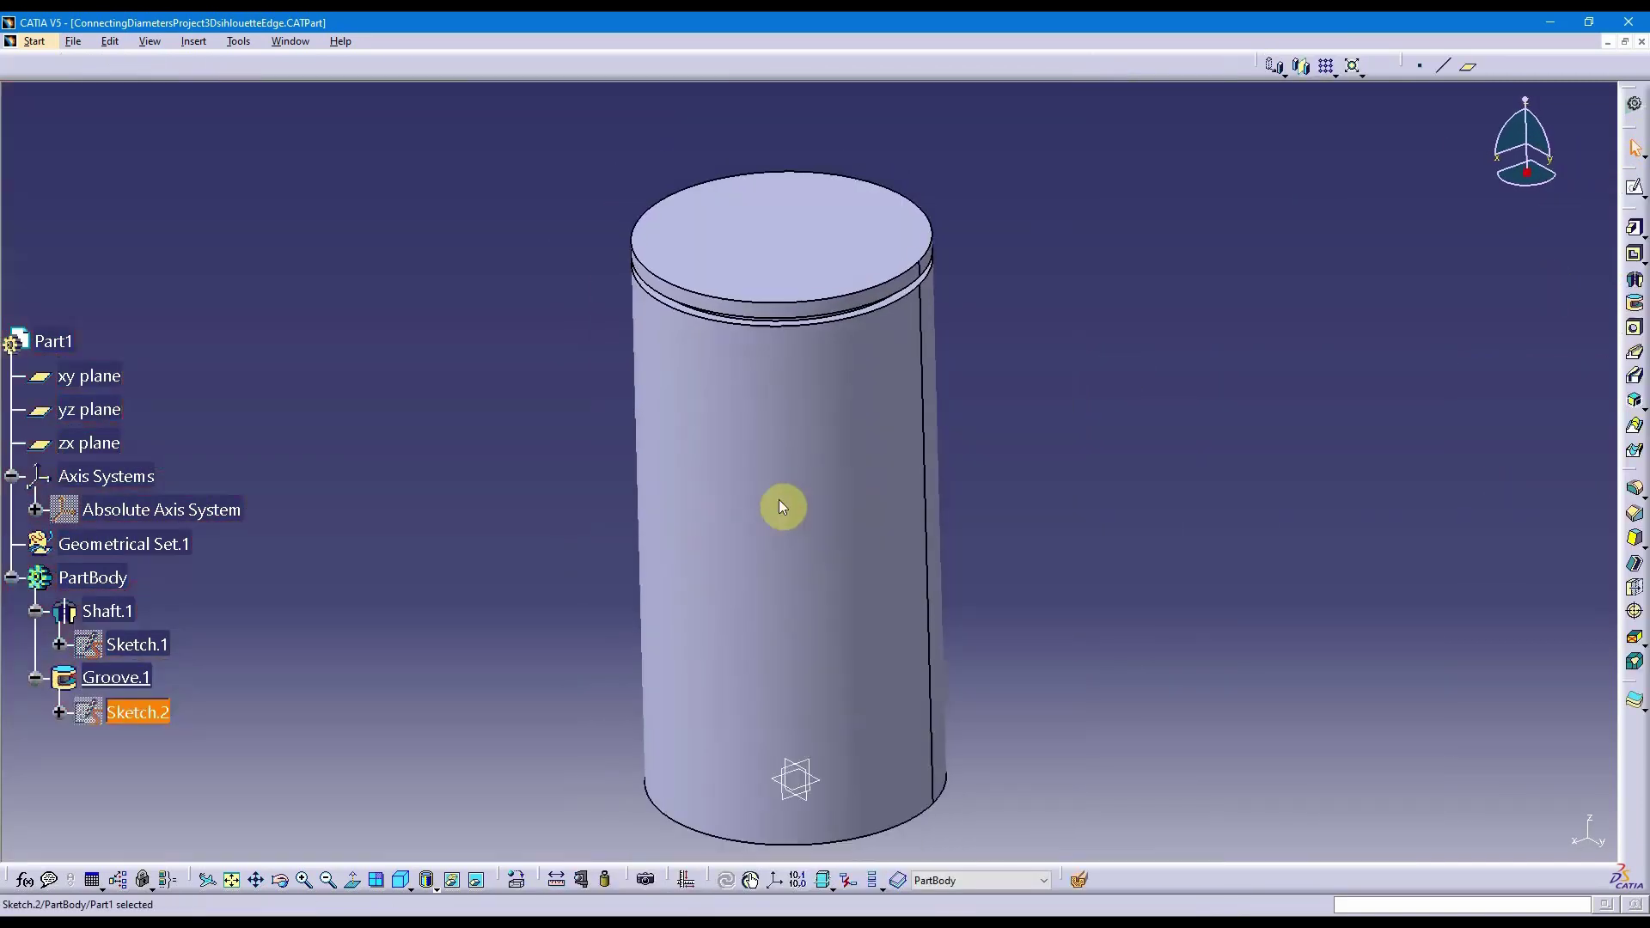
mouse_move(844, 431)
middle_down()
mouse_move(885, 484)
mouse_move(840, 559)
middle_up()
click(1149, 472)
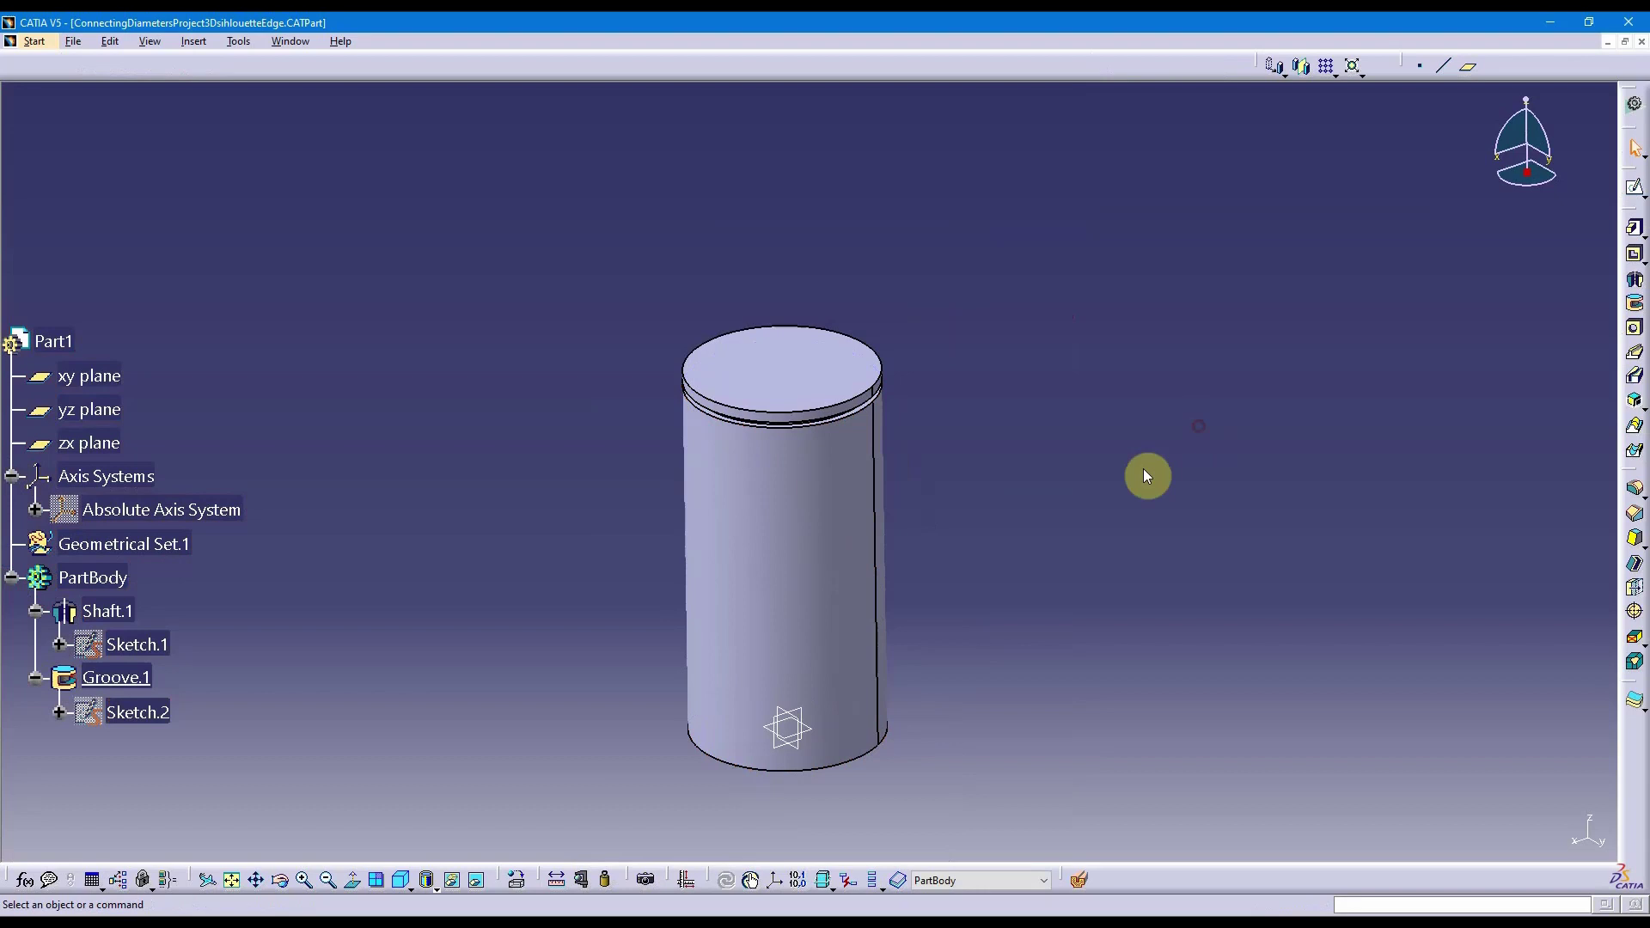
double_click(827, 511)
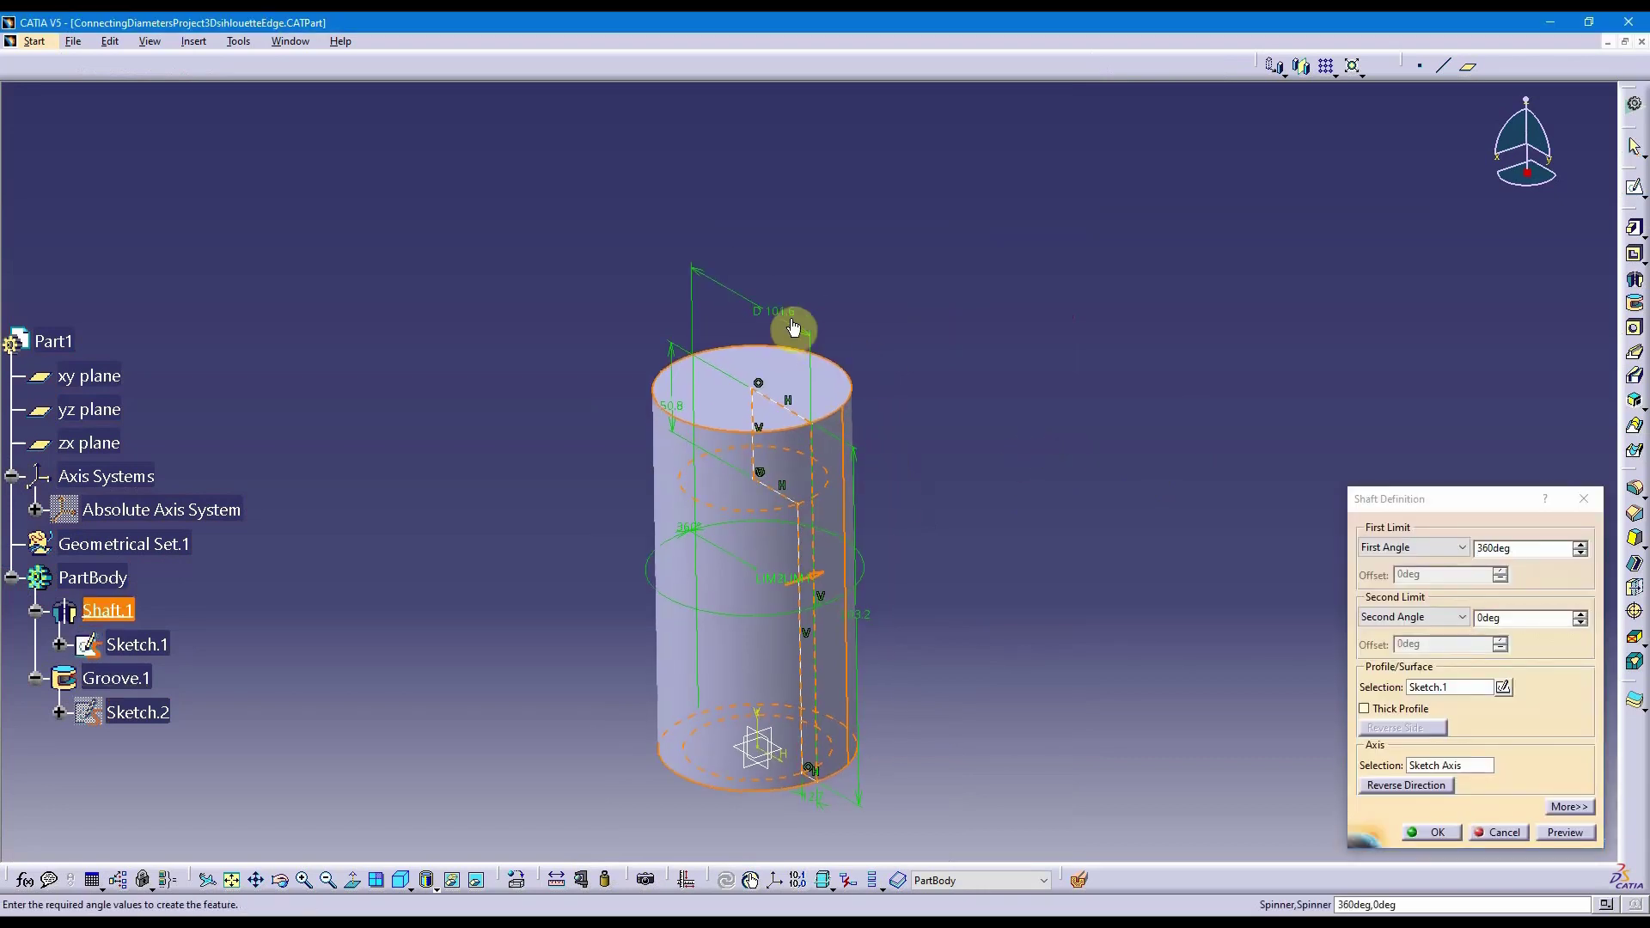
double_click(781, 323)
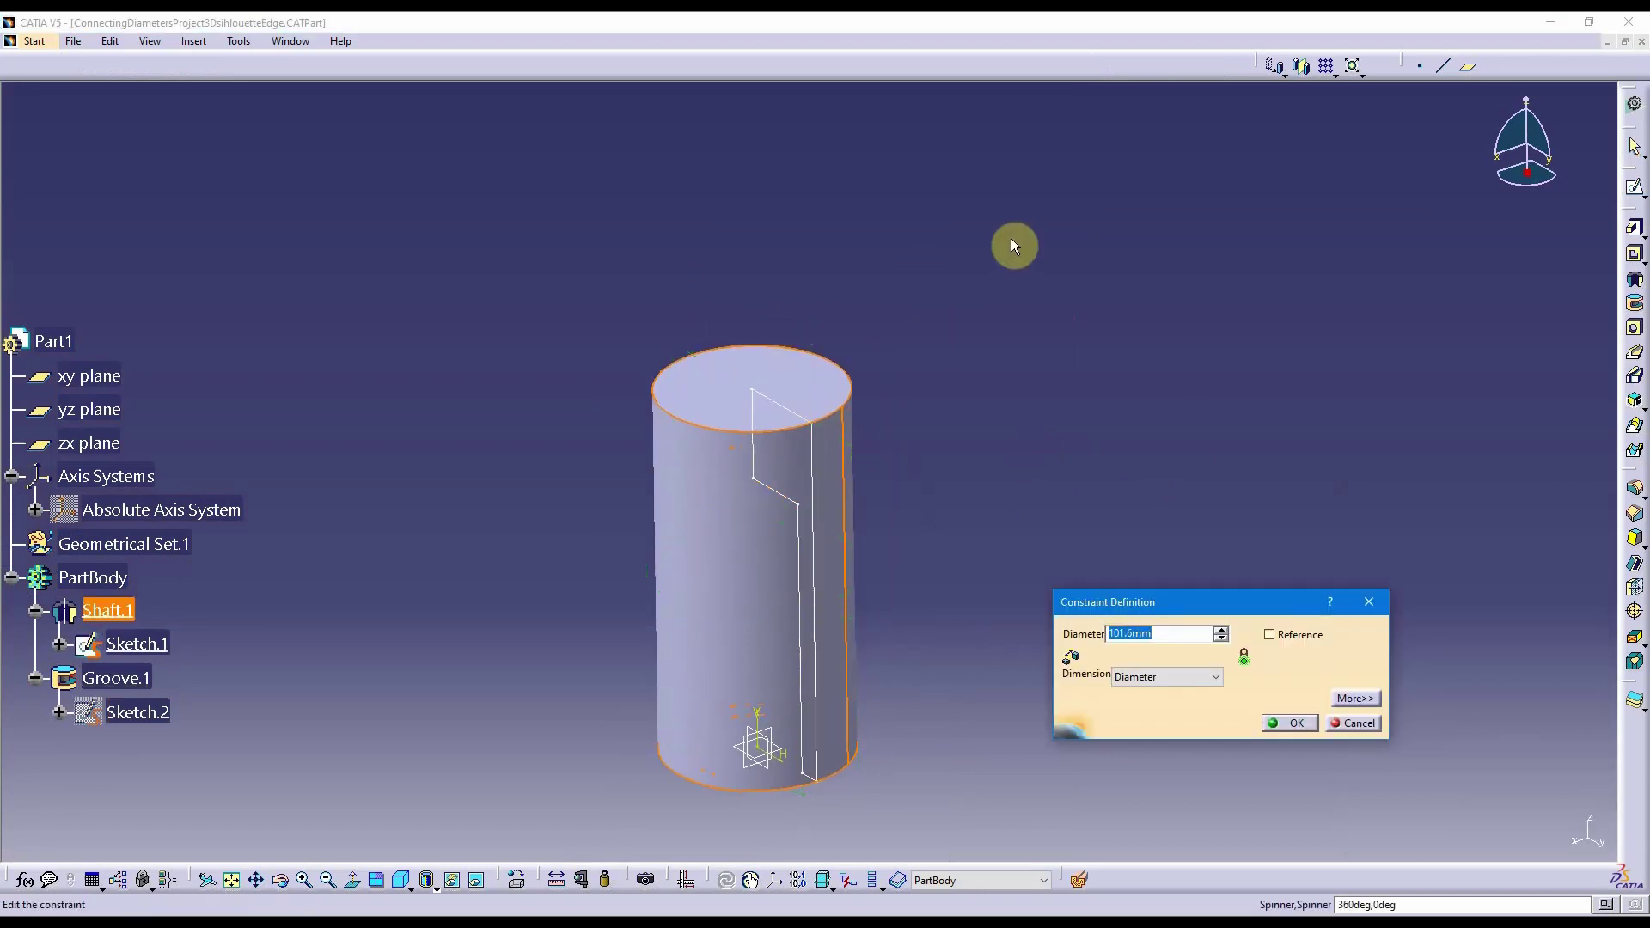
key(Return)
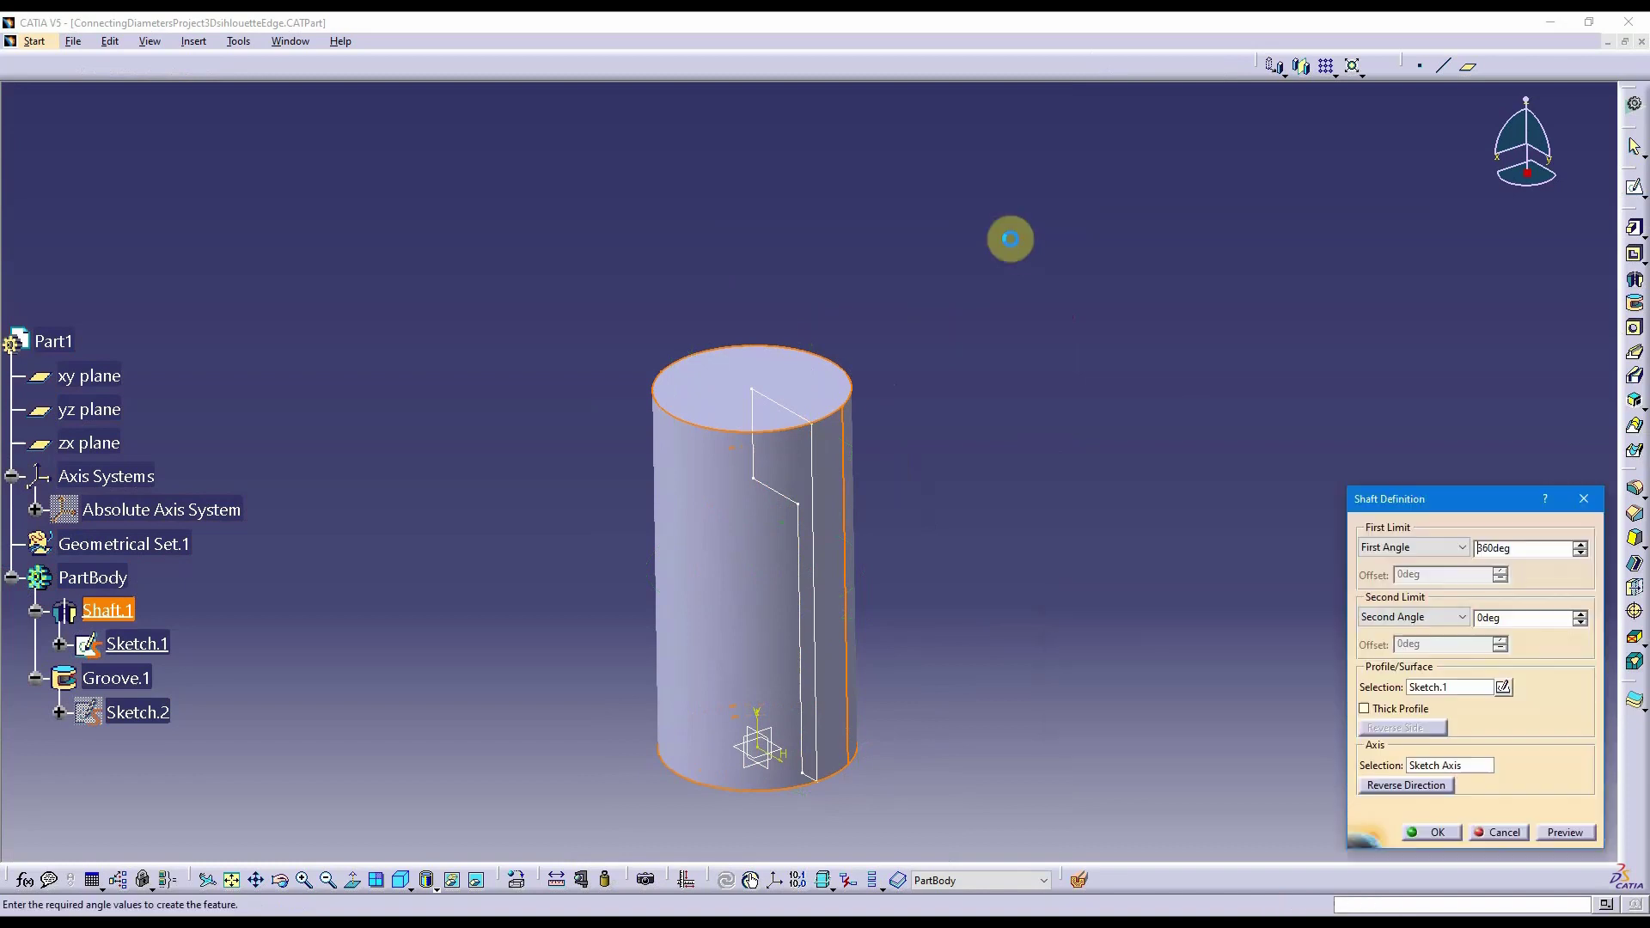
click(1431, 832)
middle_drag(857, 615, 910, 394)
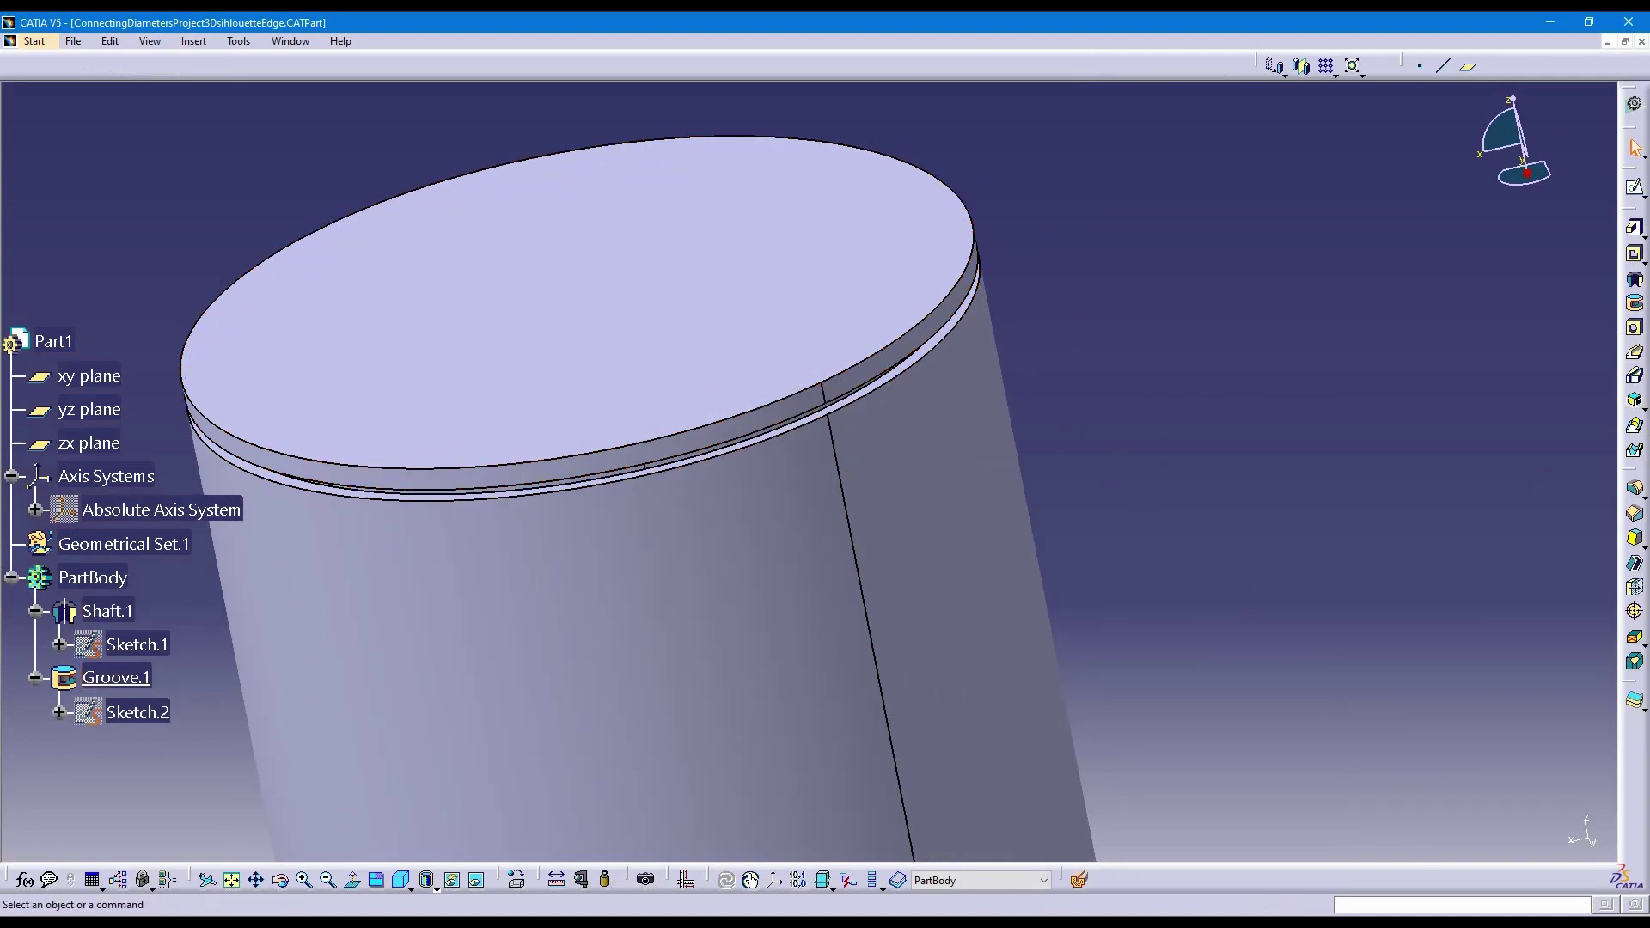
scroll(580, 309, down, 3)
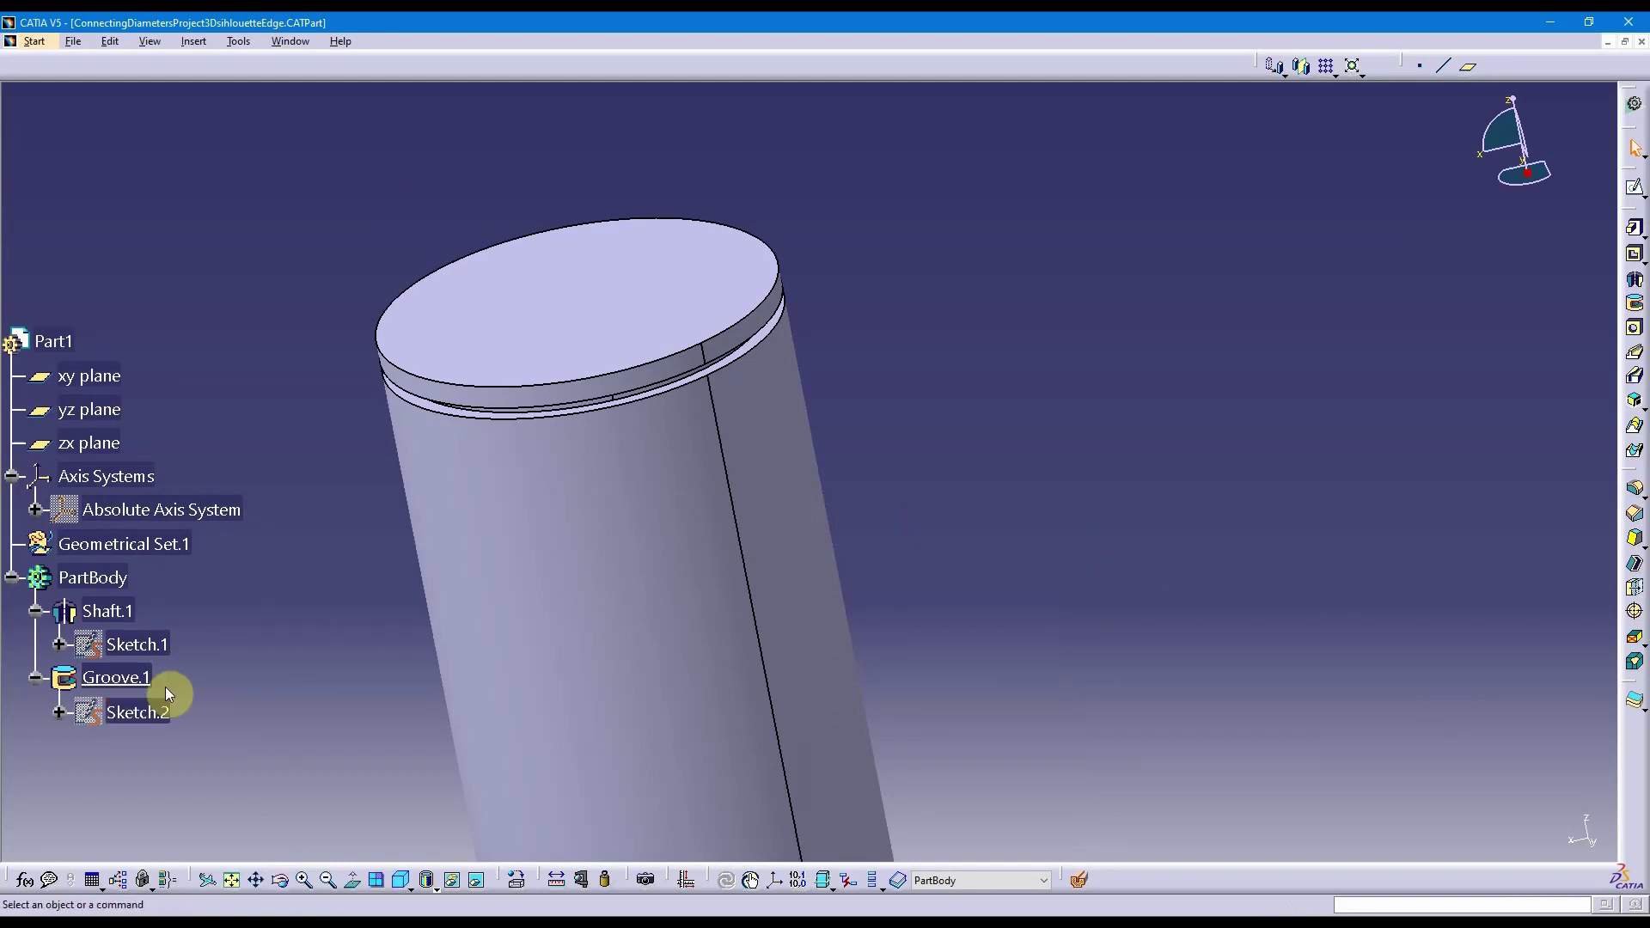
Step: Reopen Sketch.2 and frame the groove rectangle on the widened shaft's outer edge
middle_drag(350, 523, 492, 496)
double_click(145, 636)
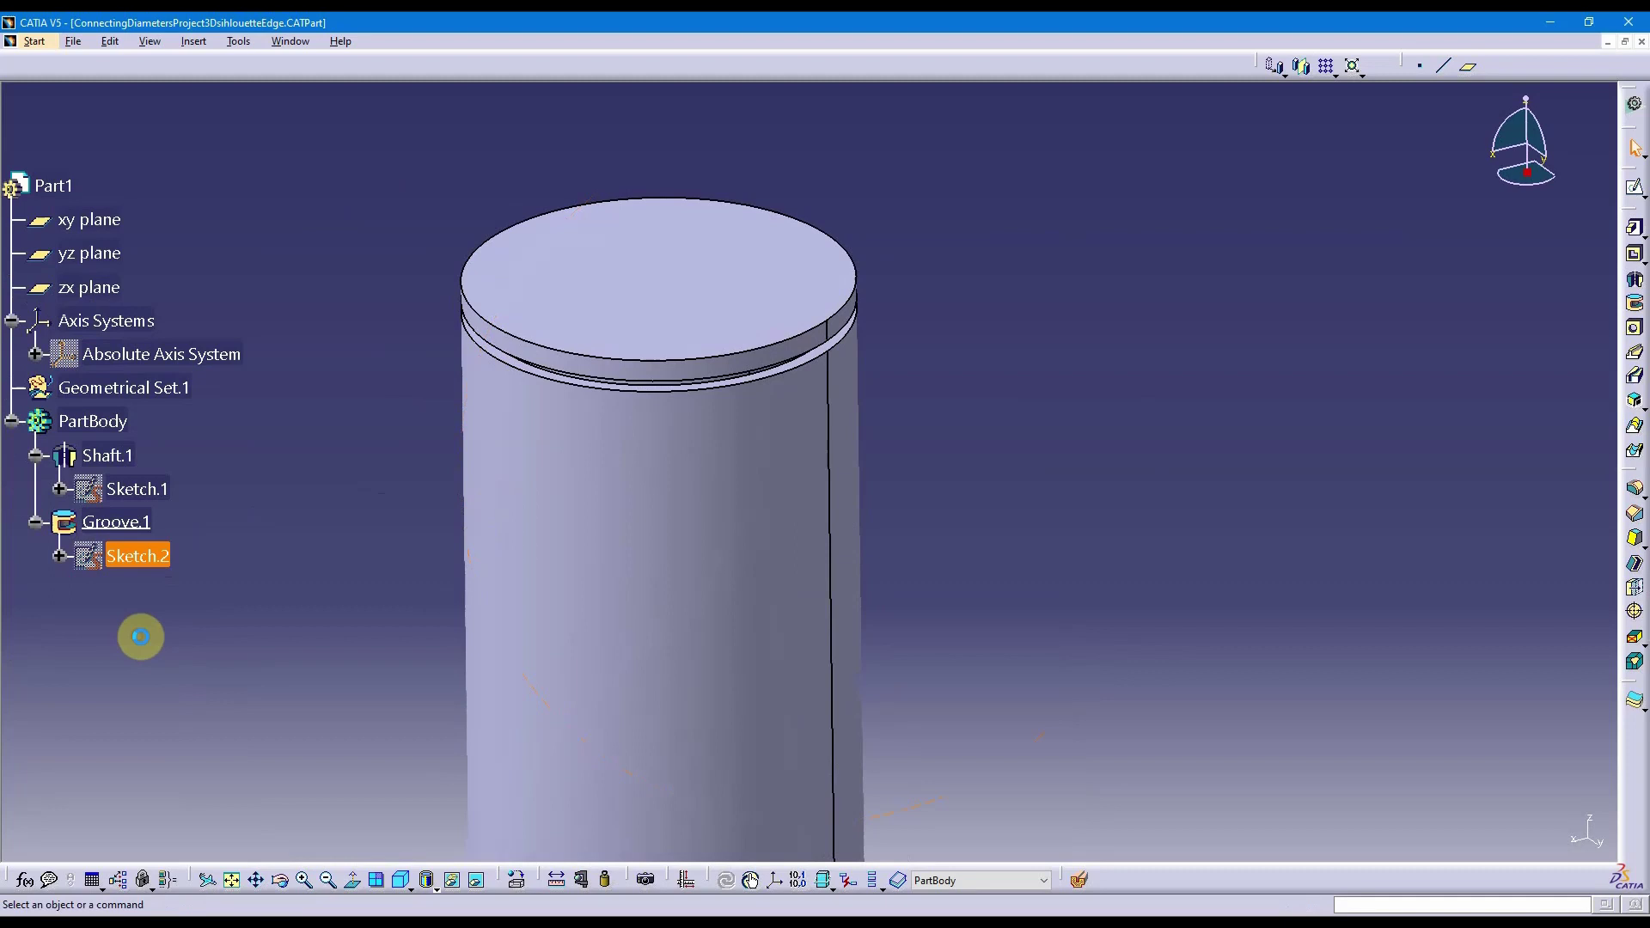
mouse_move(1069, 595)
middle_down()
mouse_move(1032, 516)
mouse_move(988, 520)
middle_up()
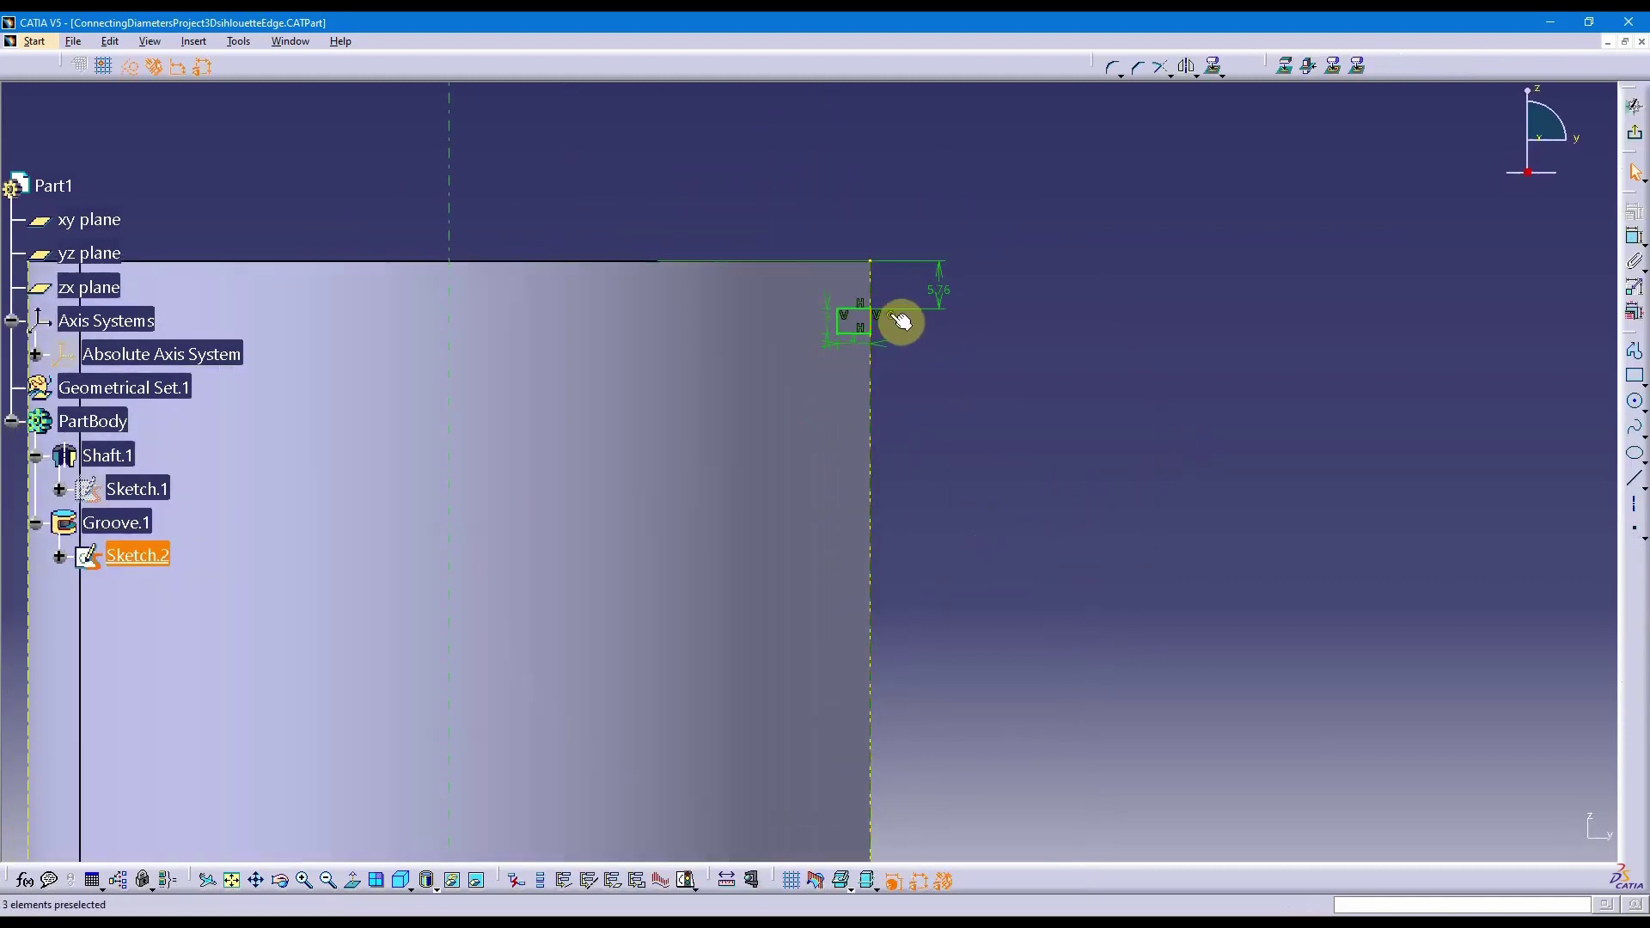
click(1040, 477)
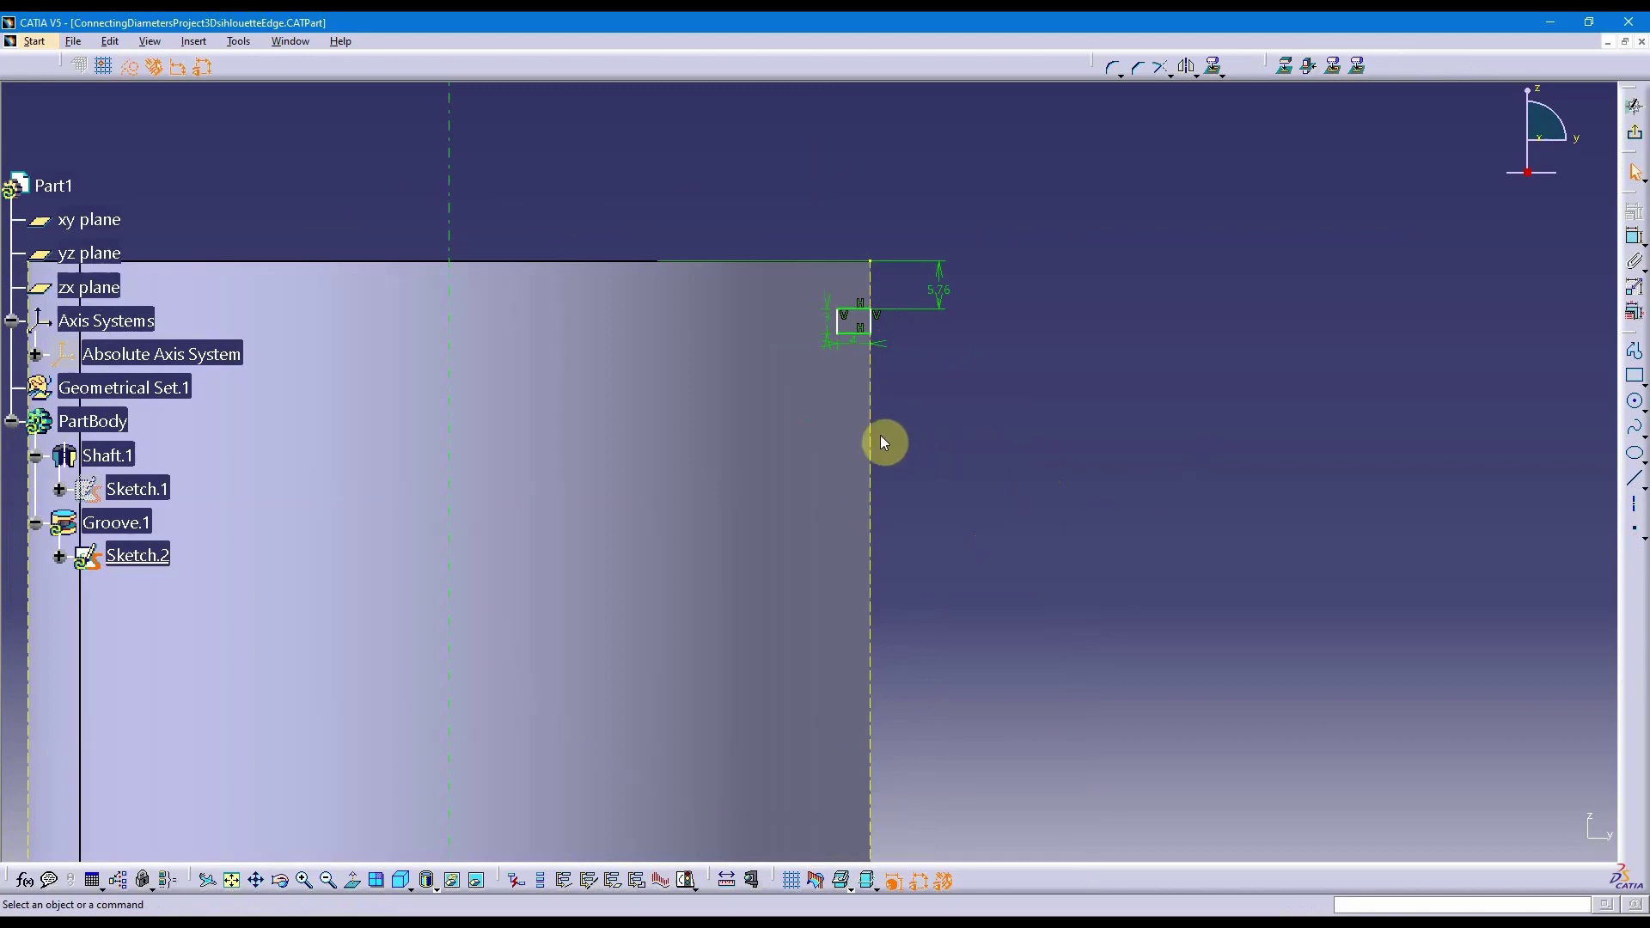
middle_click(412, 439)
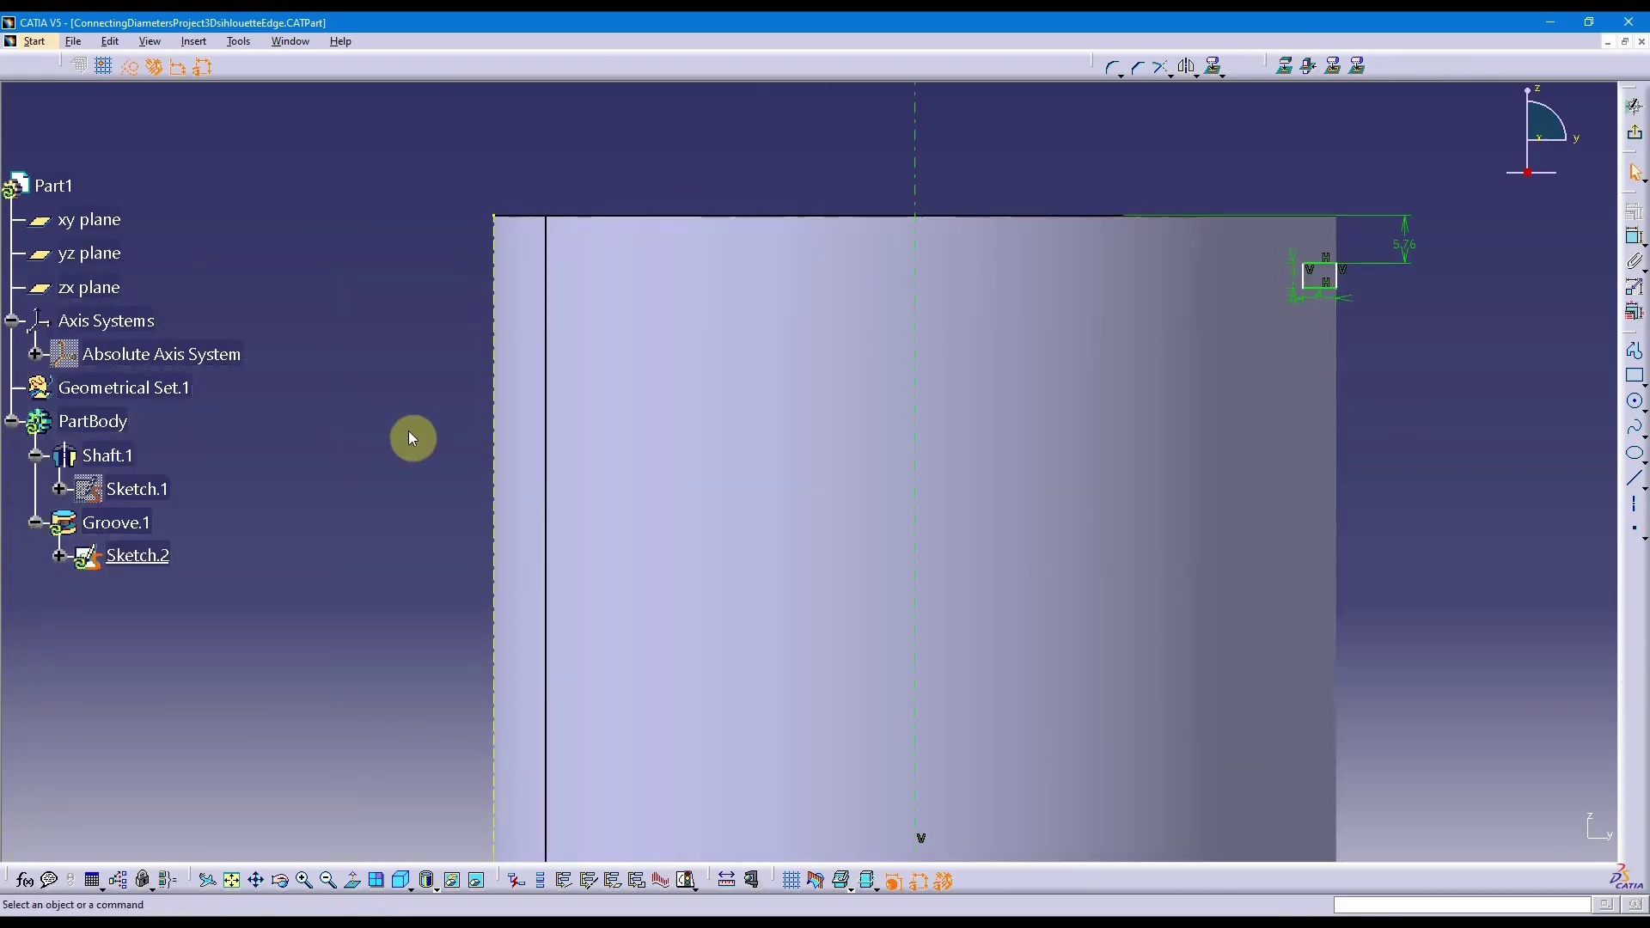
click(430, 451)
middle_drag(990, 435, 735, 484)
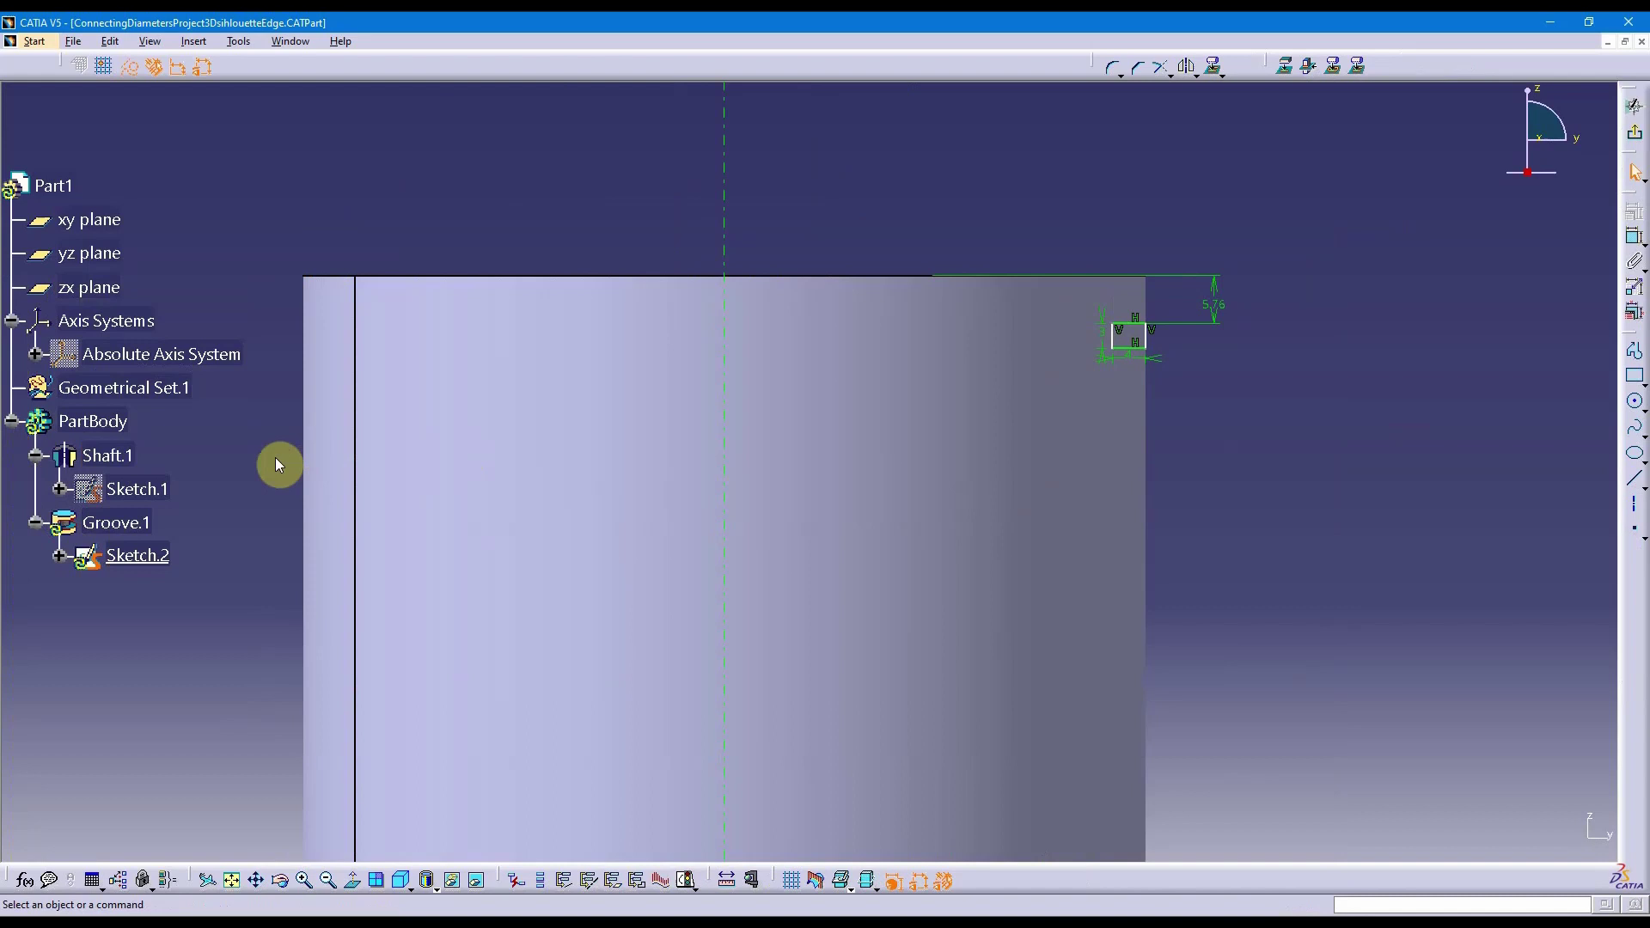
Step: Show Sketch.1 and orbit around the groove rectangle at the shaft's outer side edge
right_click(157, 492)
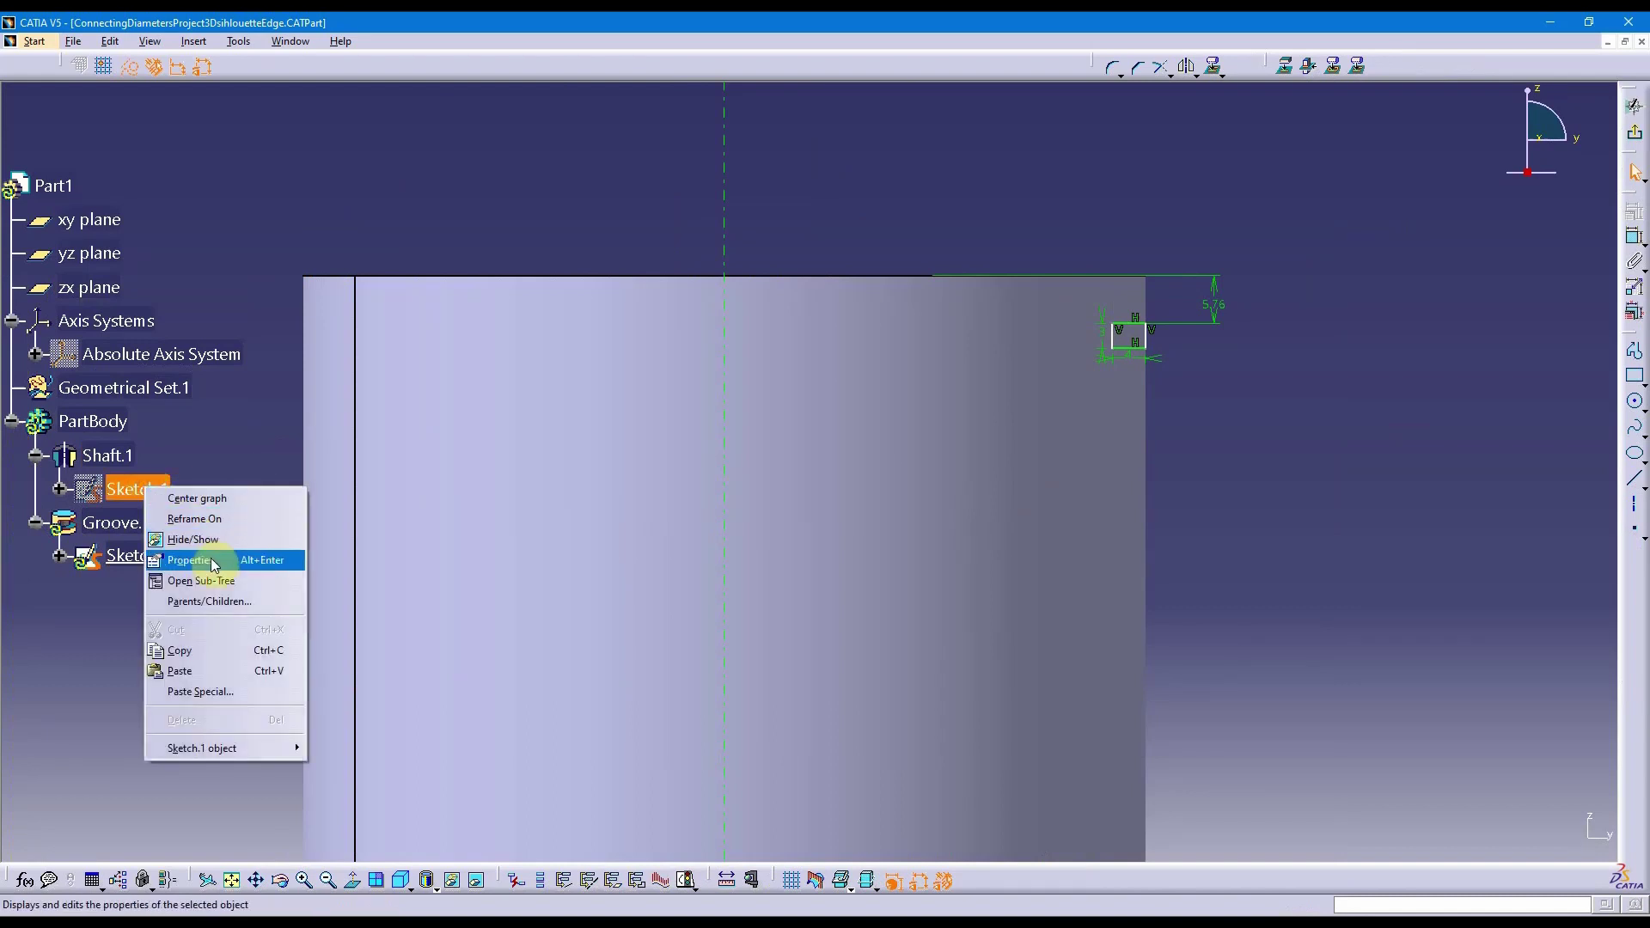
click(193, 539)
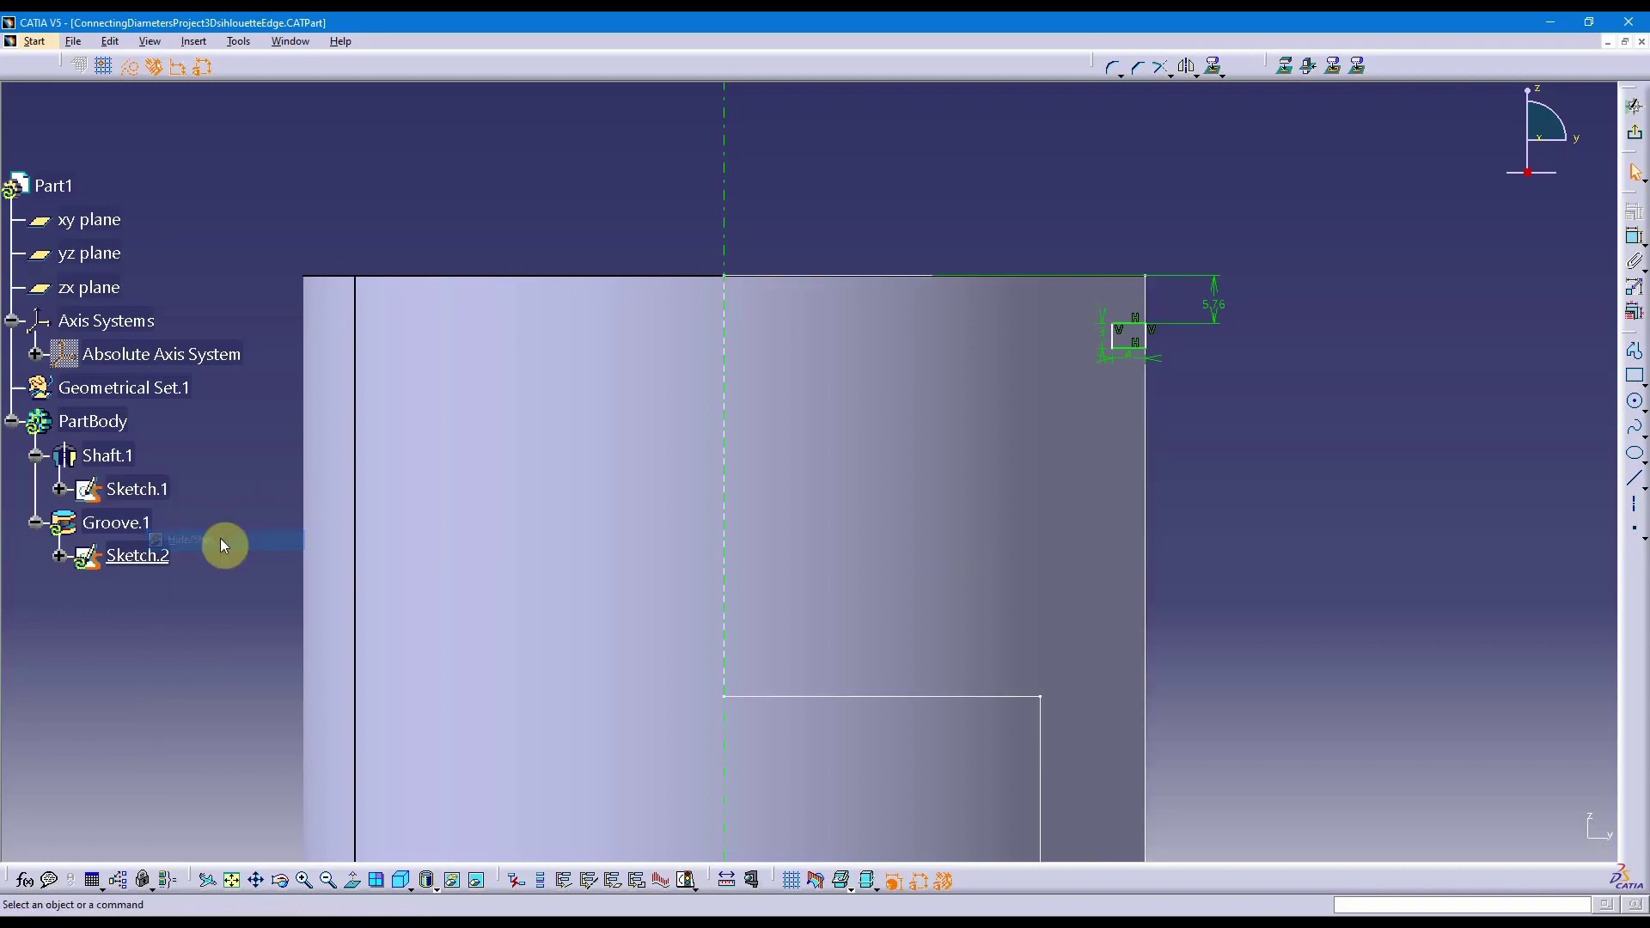
mouse_move(832, 442)
middle_down()
mouse_move(732, 494)
mouse_move(957, 601)
mouse_move(958, 585)
mouse_move(903, 629)
mouse_move(876, 597)
mouse_move(745, 619)
mouse_move(744, 593)
mouse_move(645, 515)
mouse_move(693, 615)
mouse_move(737, 601)
mouse_move(774, 659)
mouse_move(602, 352)
middle_up()
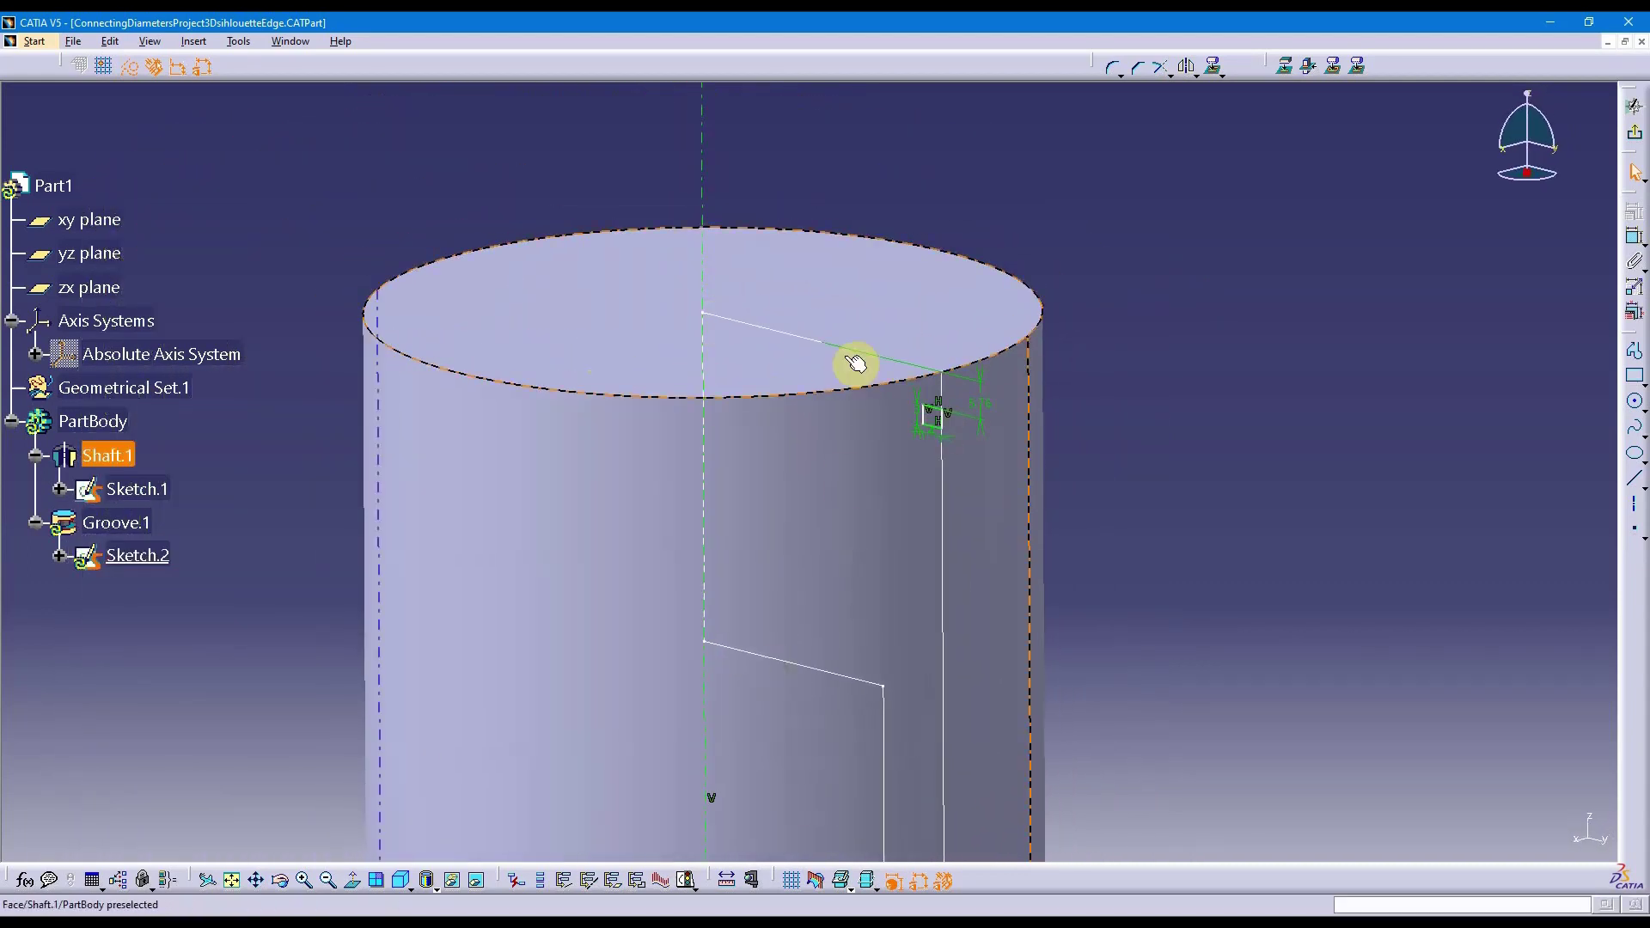
middle_drag(1157, 645, 1178, 578)
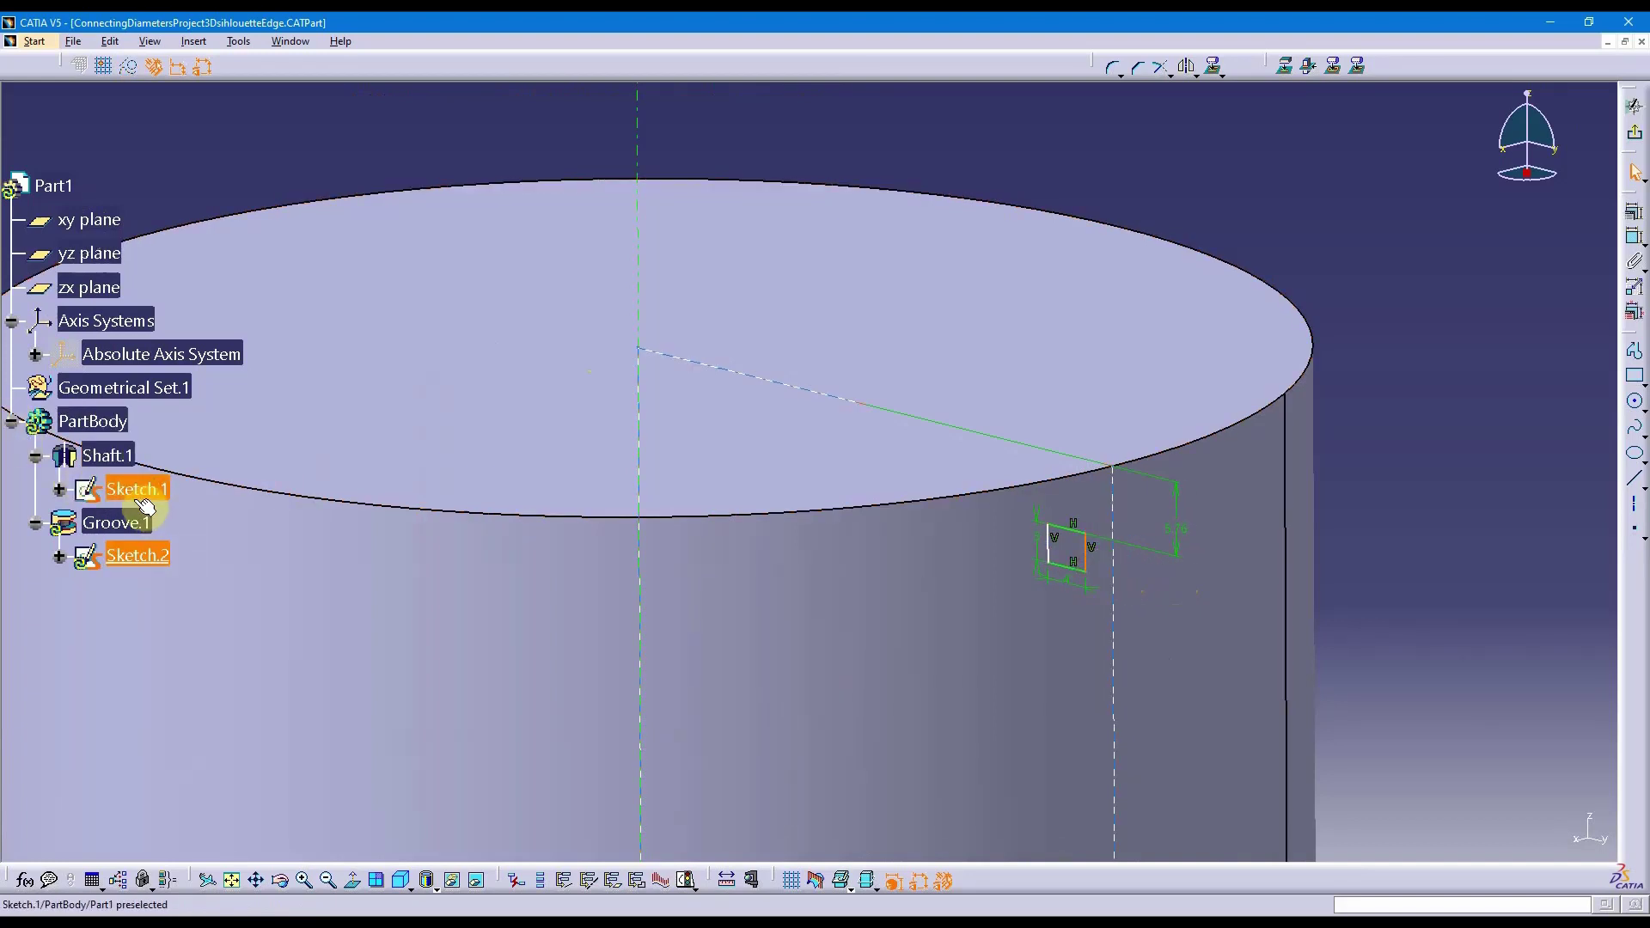
click(134, 559)
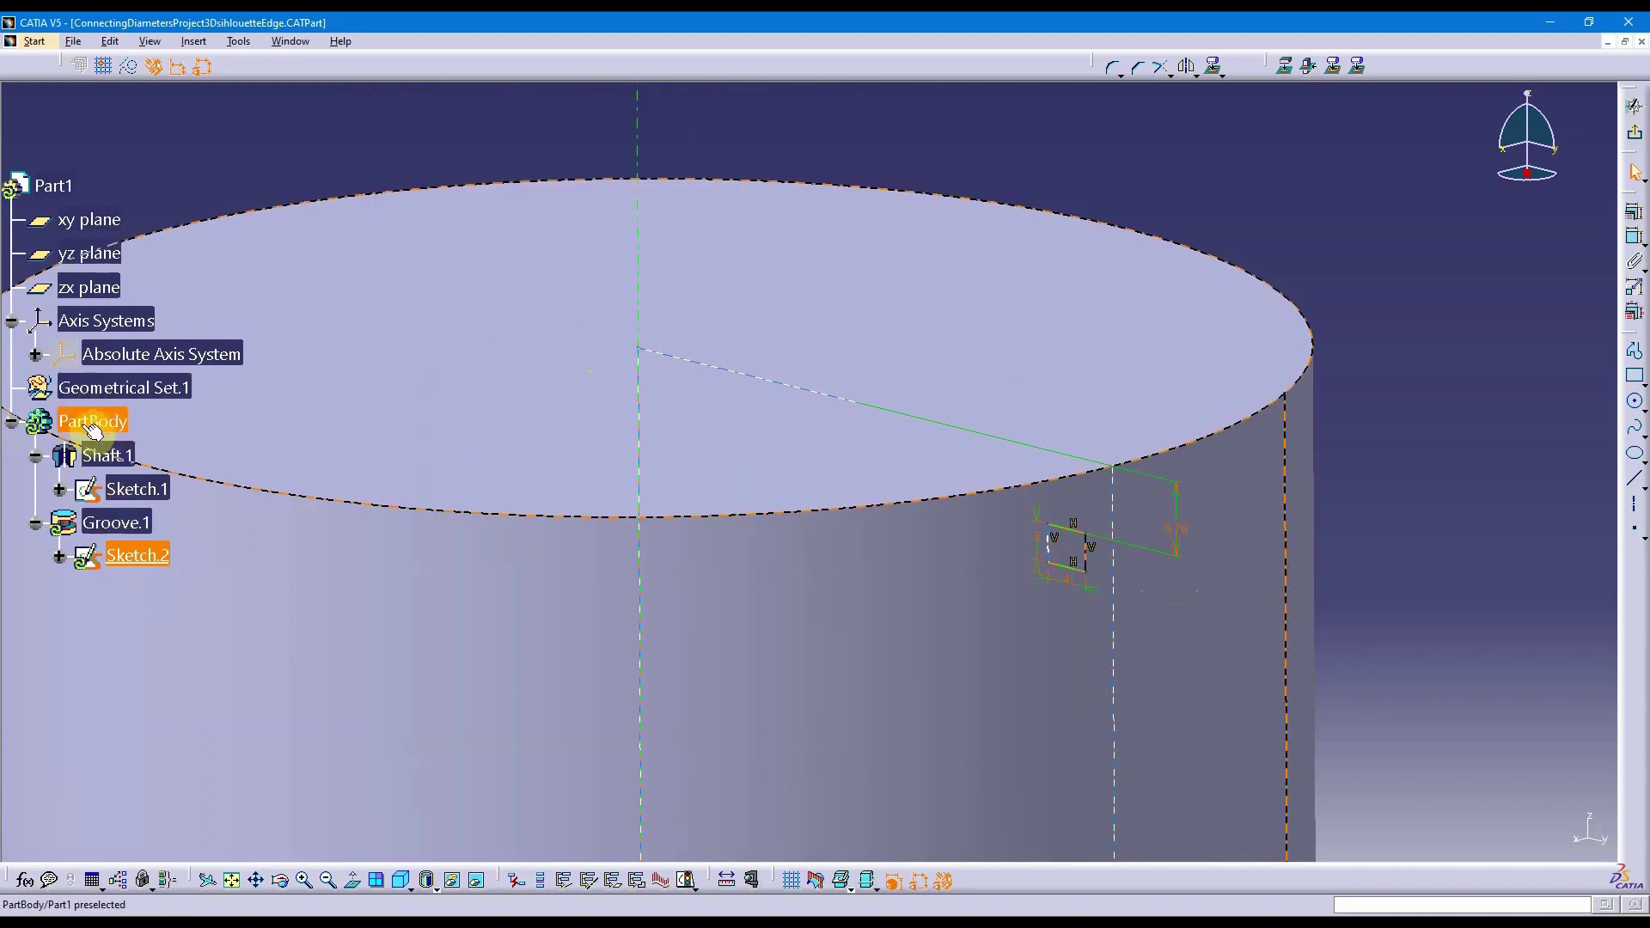
mouse_move(90, 434)
middle_down()
mouse_move(351, 436)
mouse_move(550, 370)
middle_up()
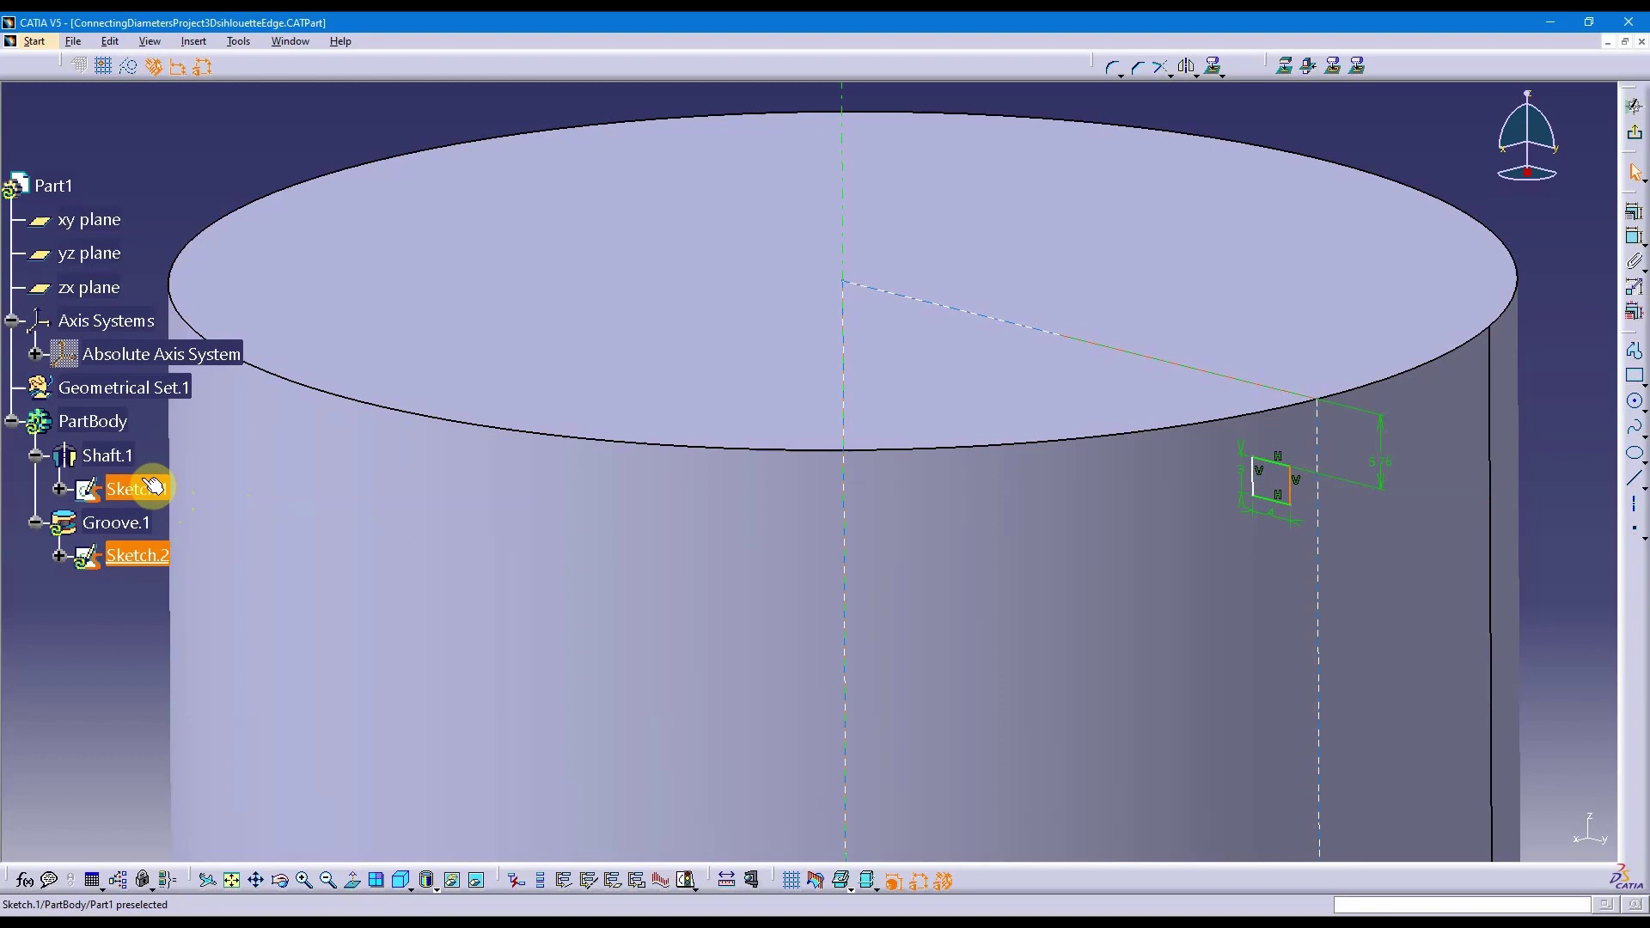
middle_drag(1043, 541, 770, 482)
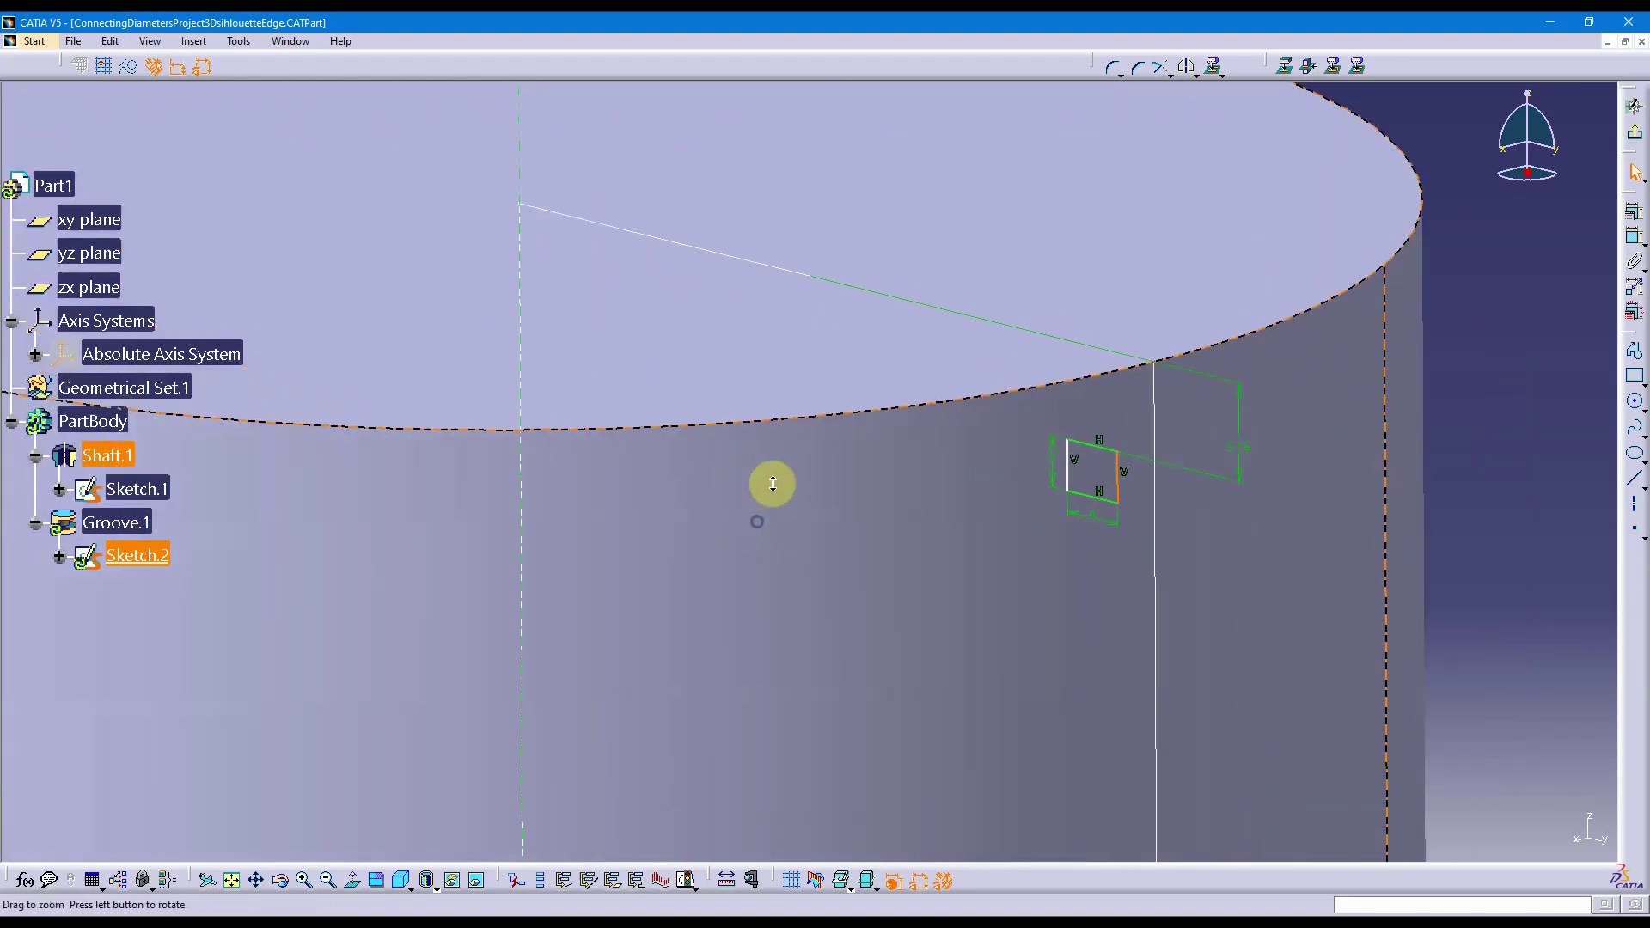
mouse_move(1510, 486)
middle_down()
mouse_move(1411, 504)
mouse_move(1432, 492)
mouse_move(1510, 516)
mouse_move(1436, 523)
mouse_move(1448, 583)
middle_up()
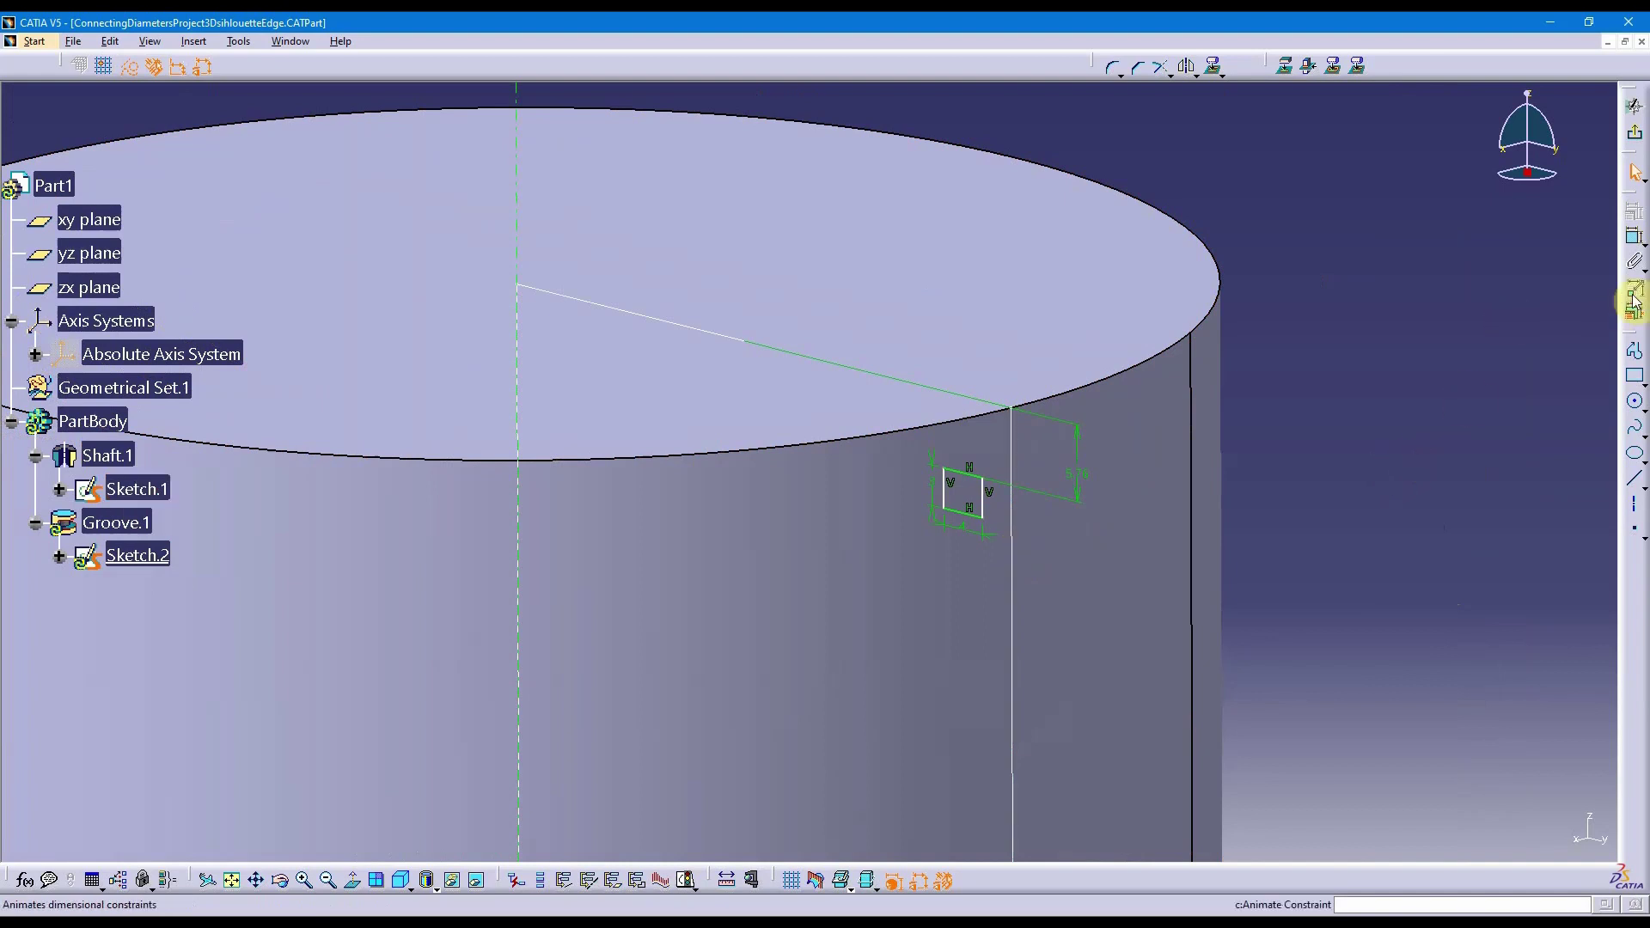
Step: Apply a Coincidence constraint between the rectangle's right line and the shaft's silhouette edge
click(1636, 245)
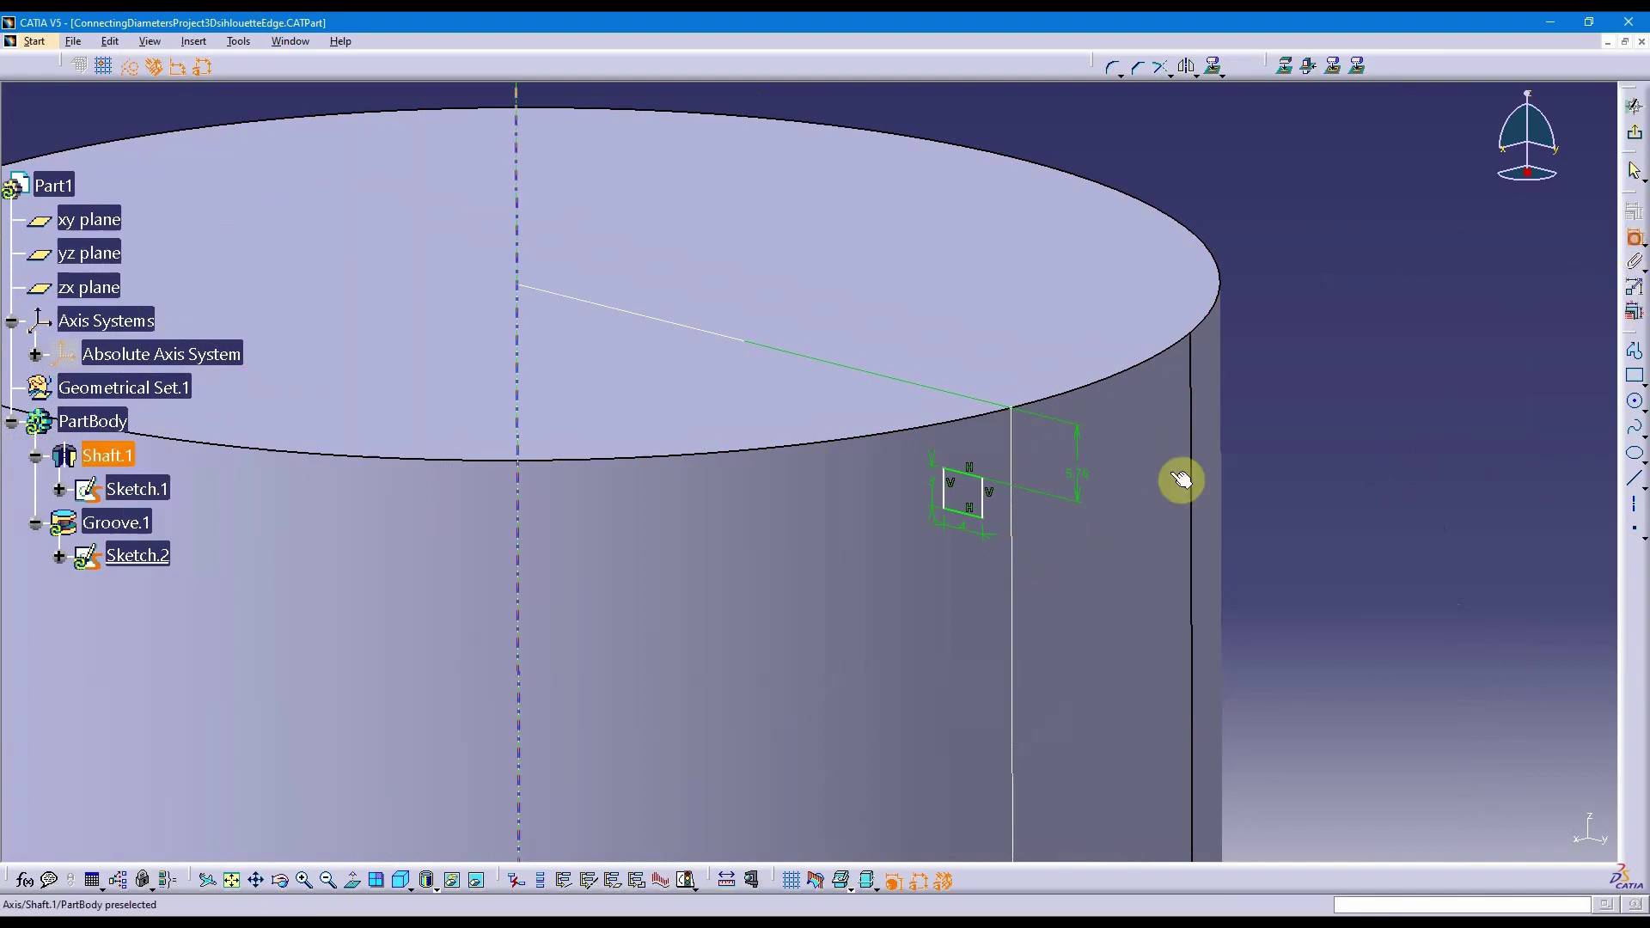
click(985, 509)
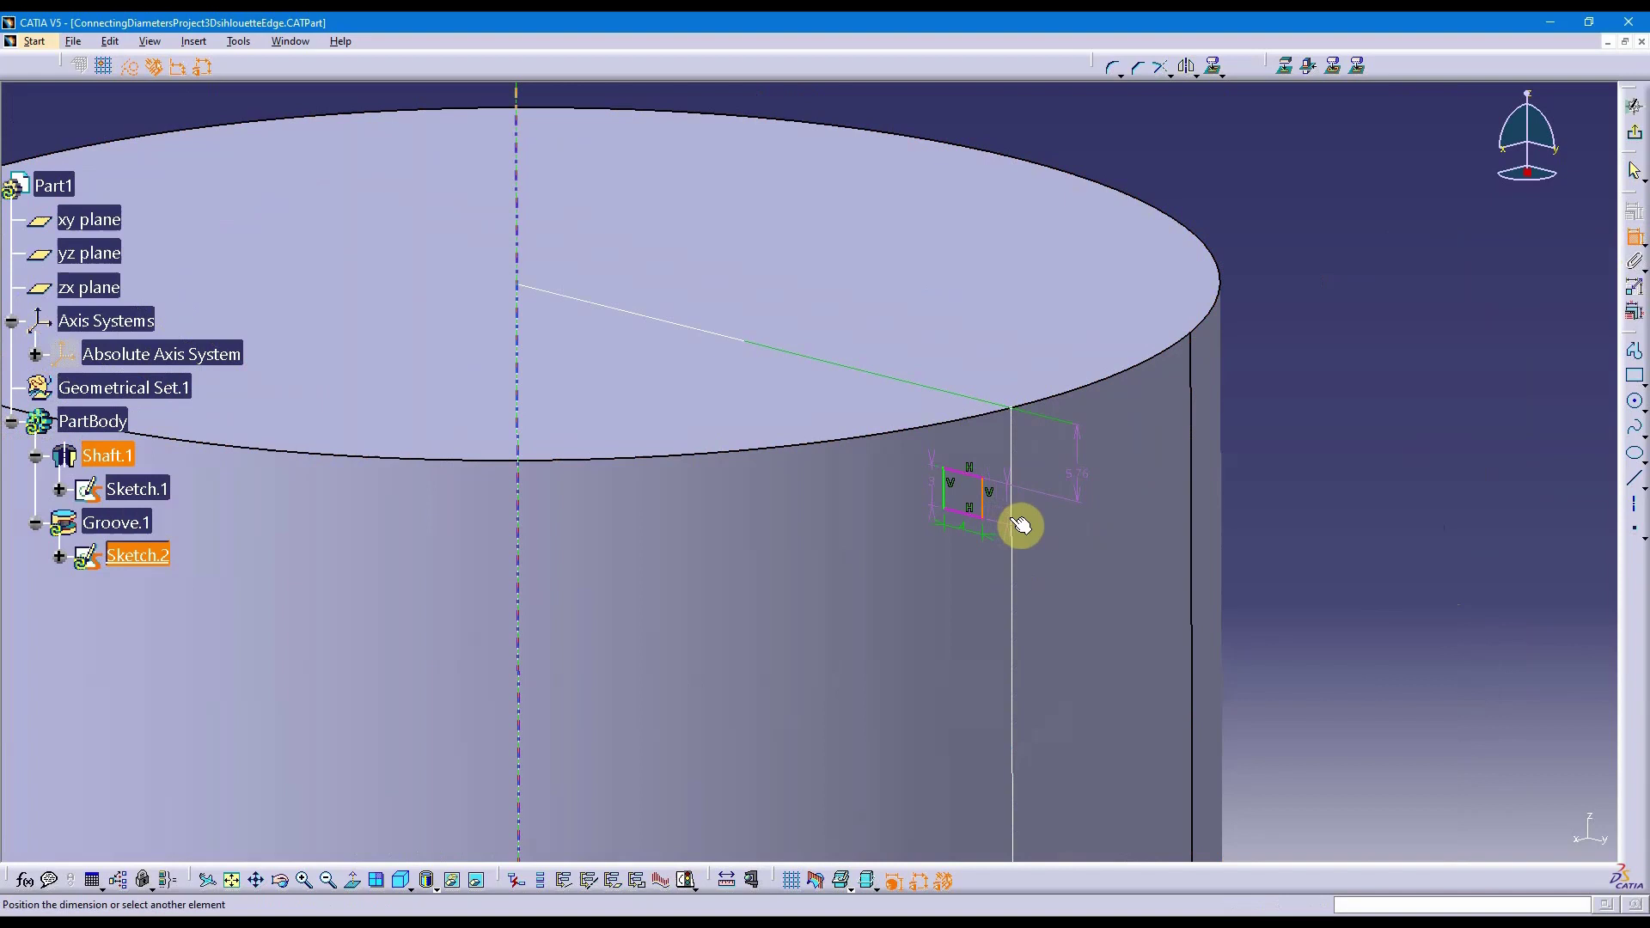
click(1012, 521)
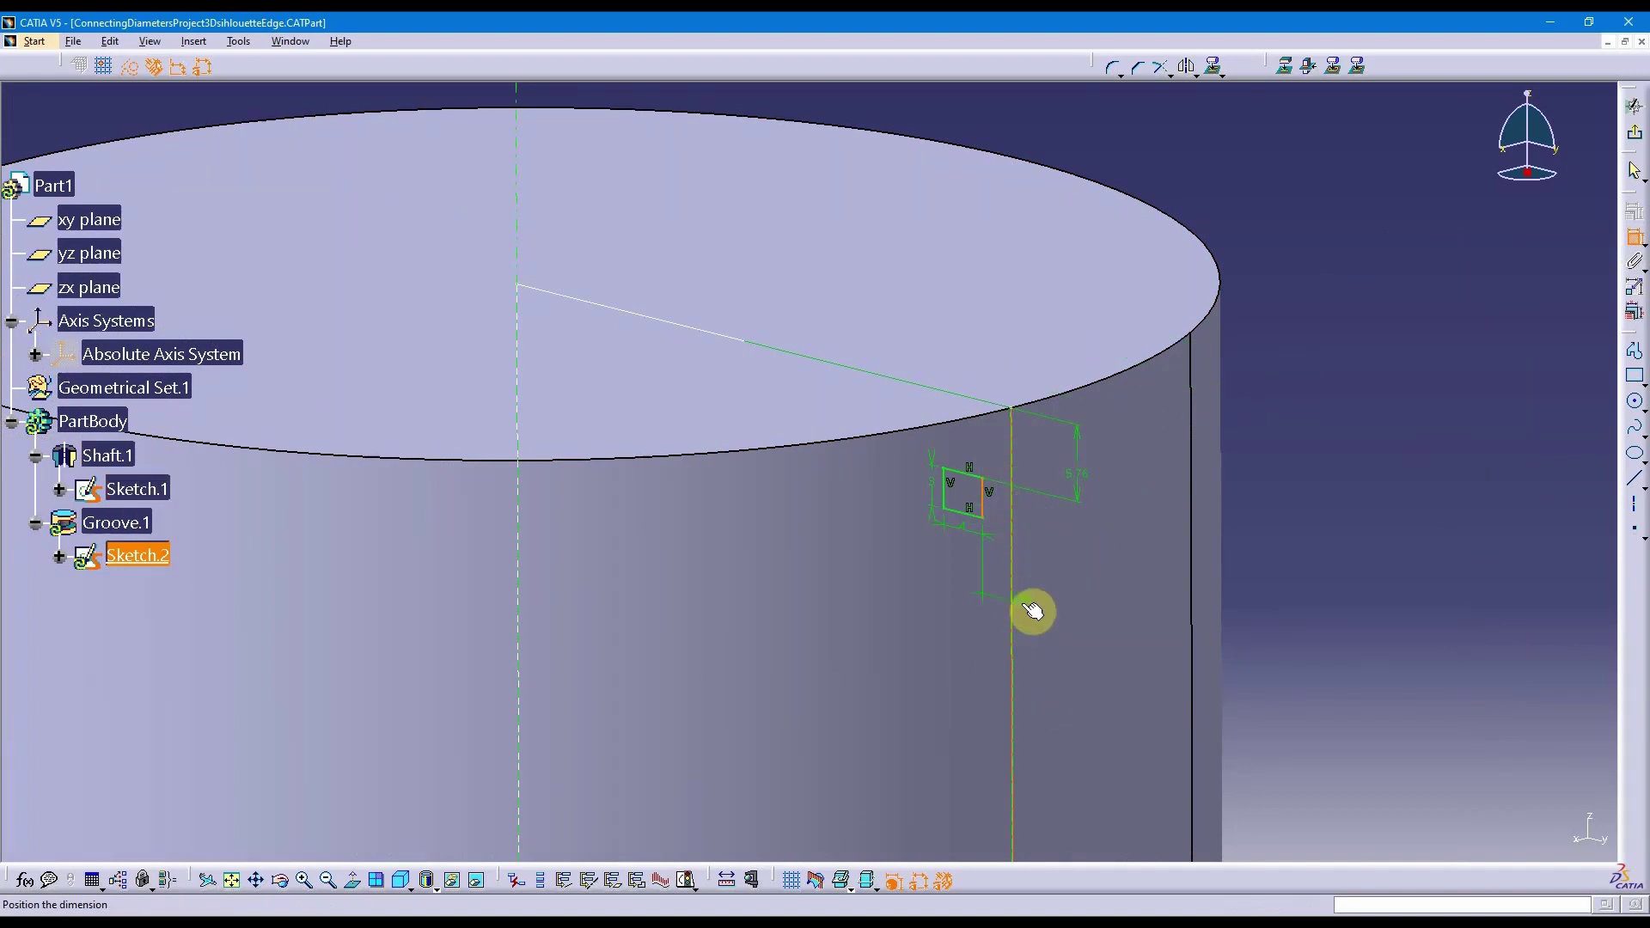
right_click(1324, 332)
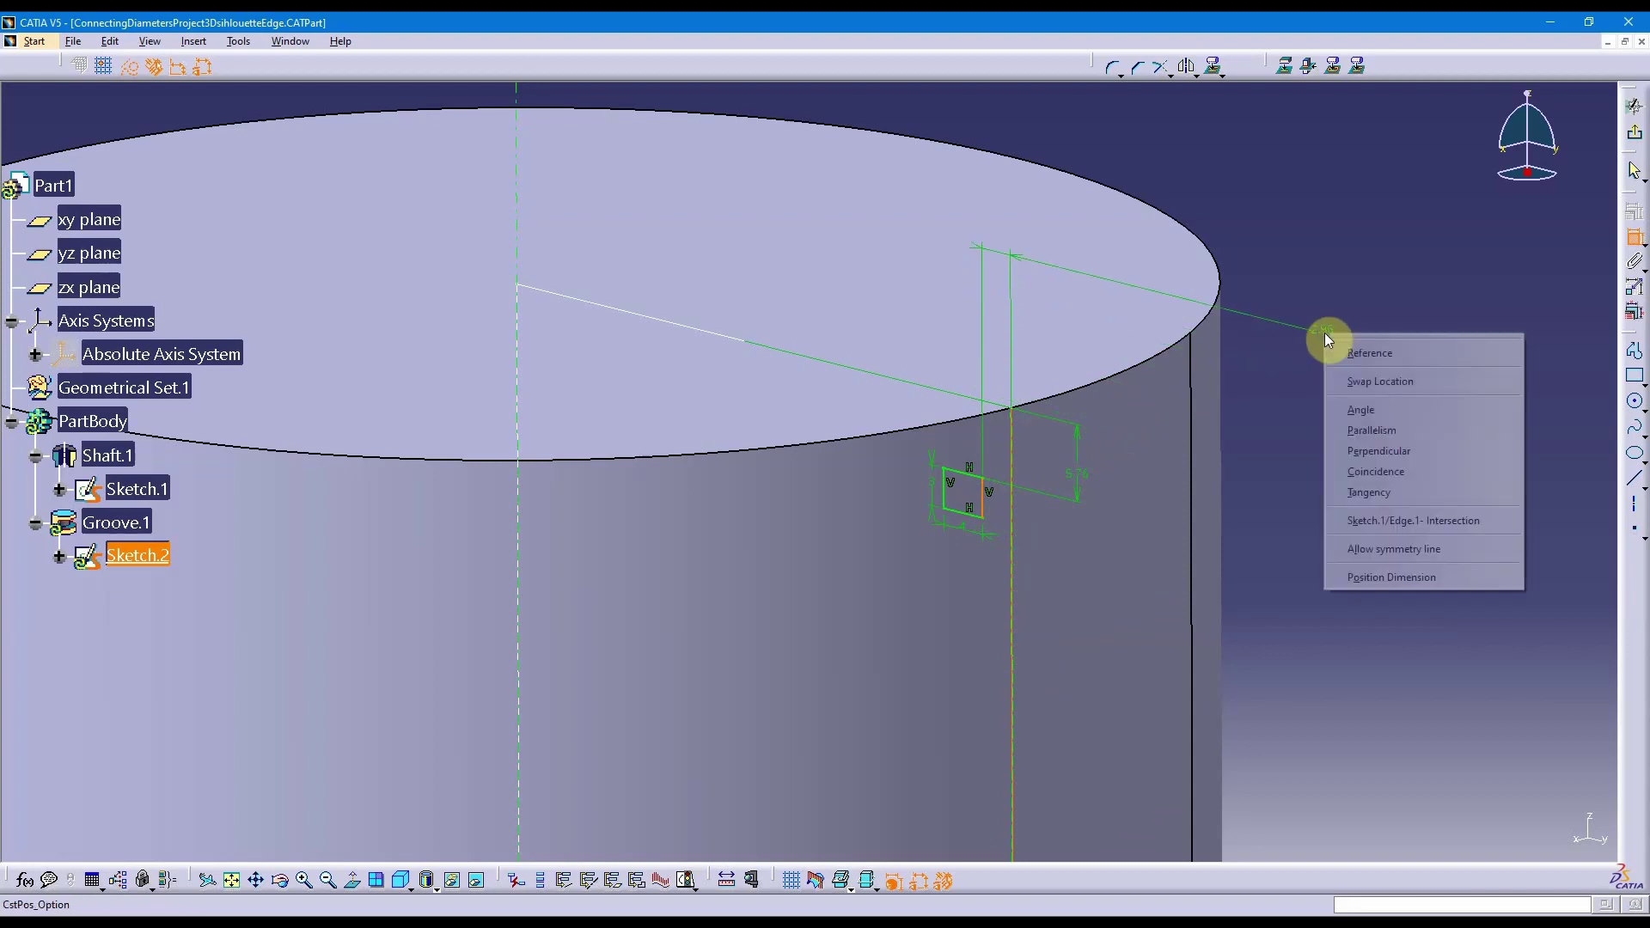
click(1419, 468)
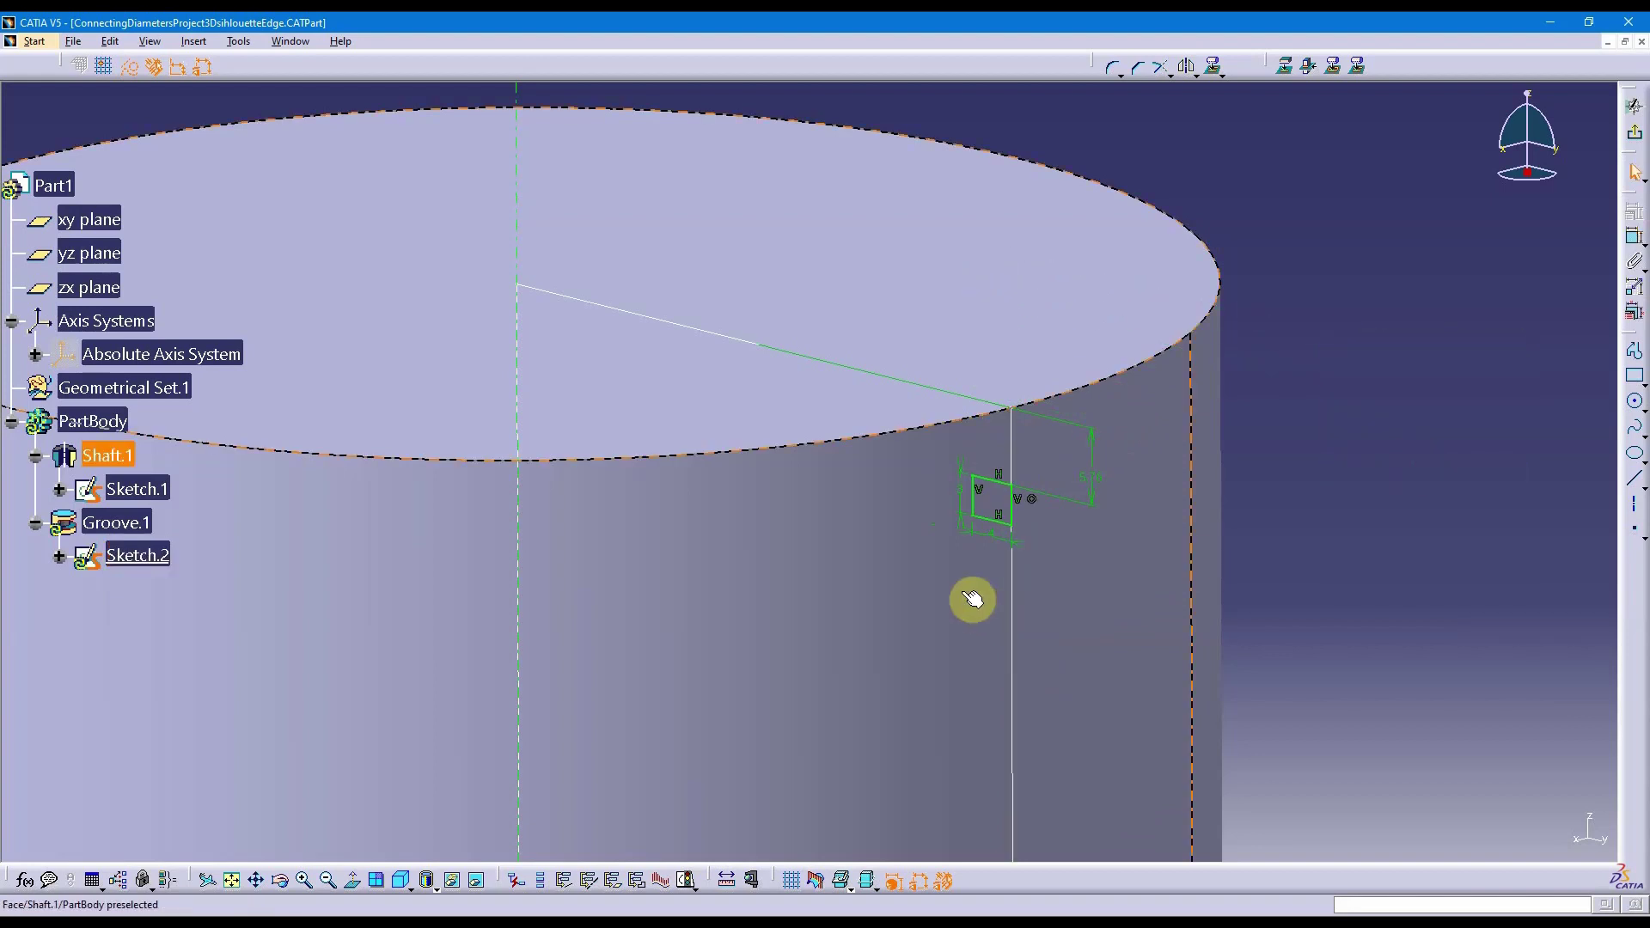
mouse_move(970, 597)
middle_down()
mouse_move(1017, 461)
mouse_move(969, 578)
middle_up()
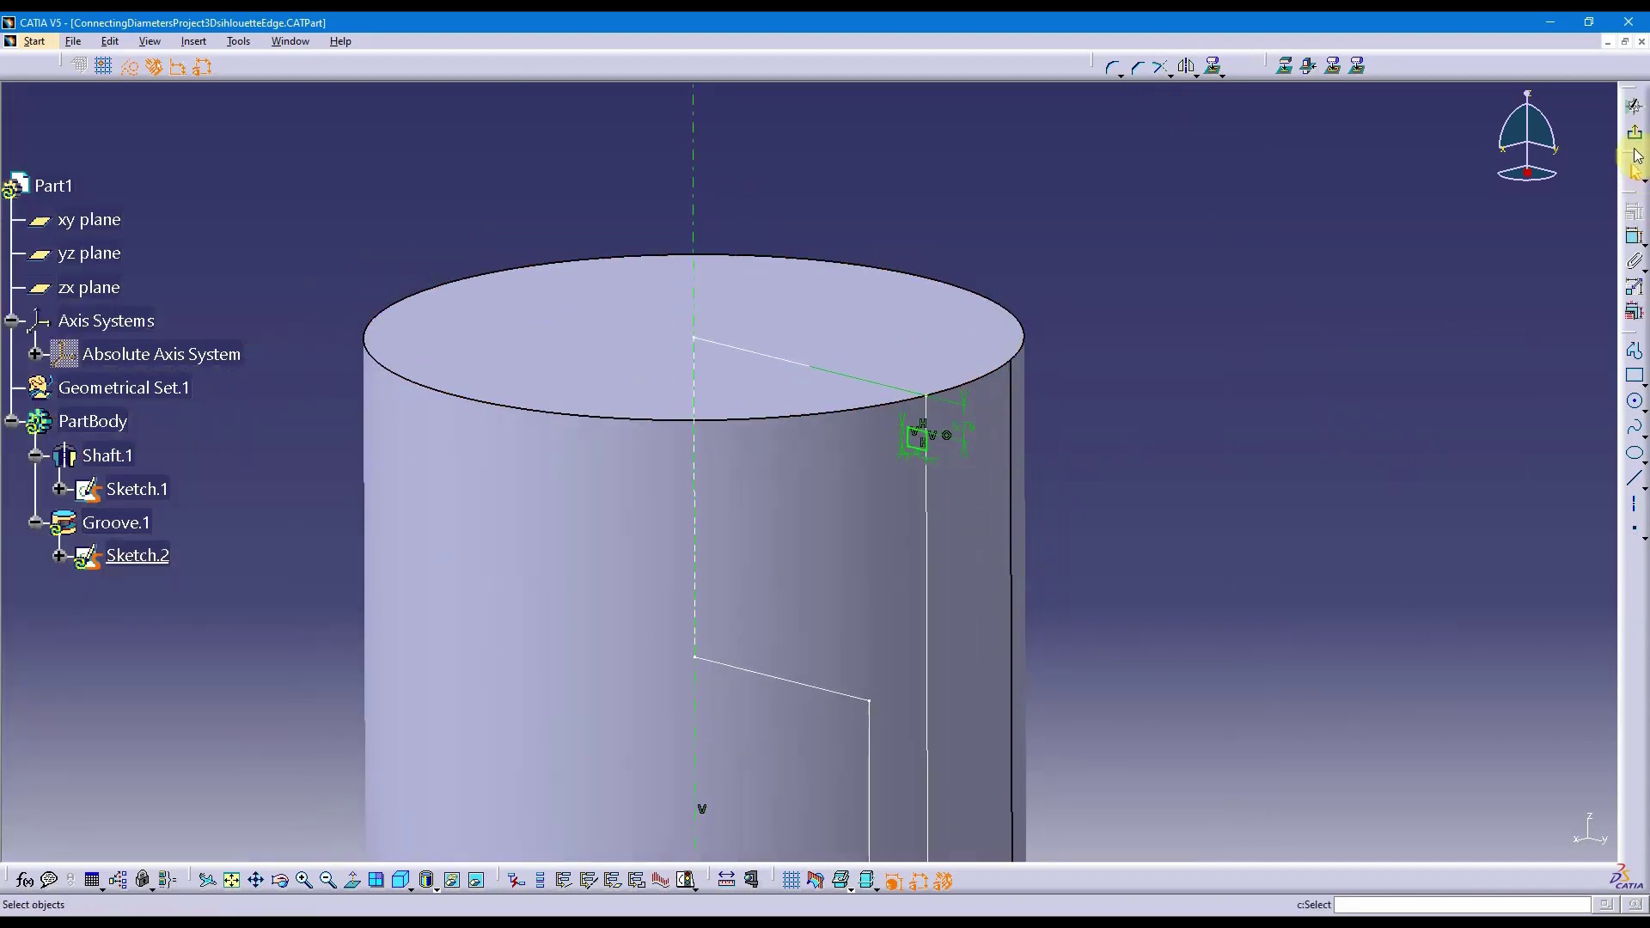
Step: Exit the sketch, hide Sketch.1, and set Shaft.1's diameter dimension to 200
click(1634, 105)
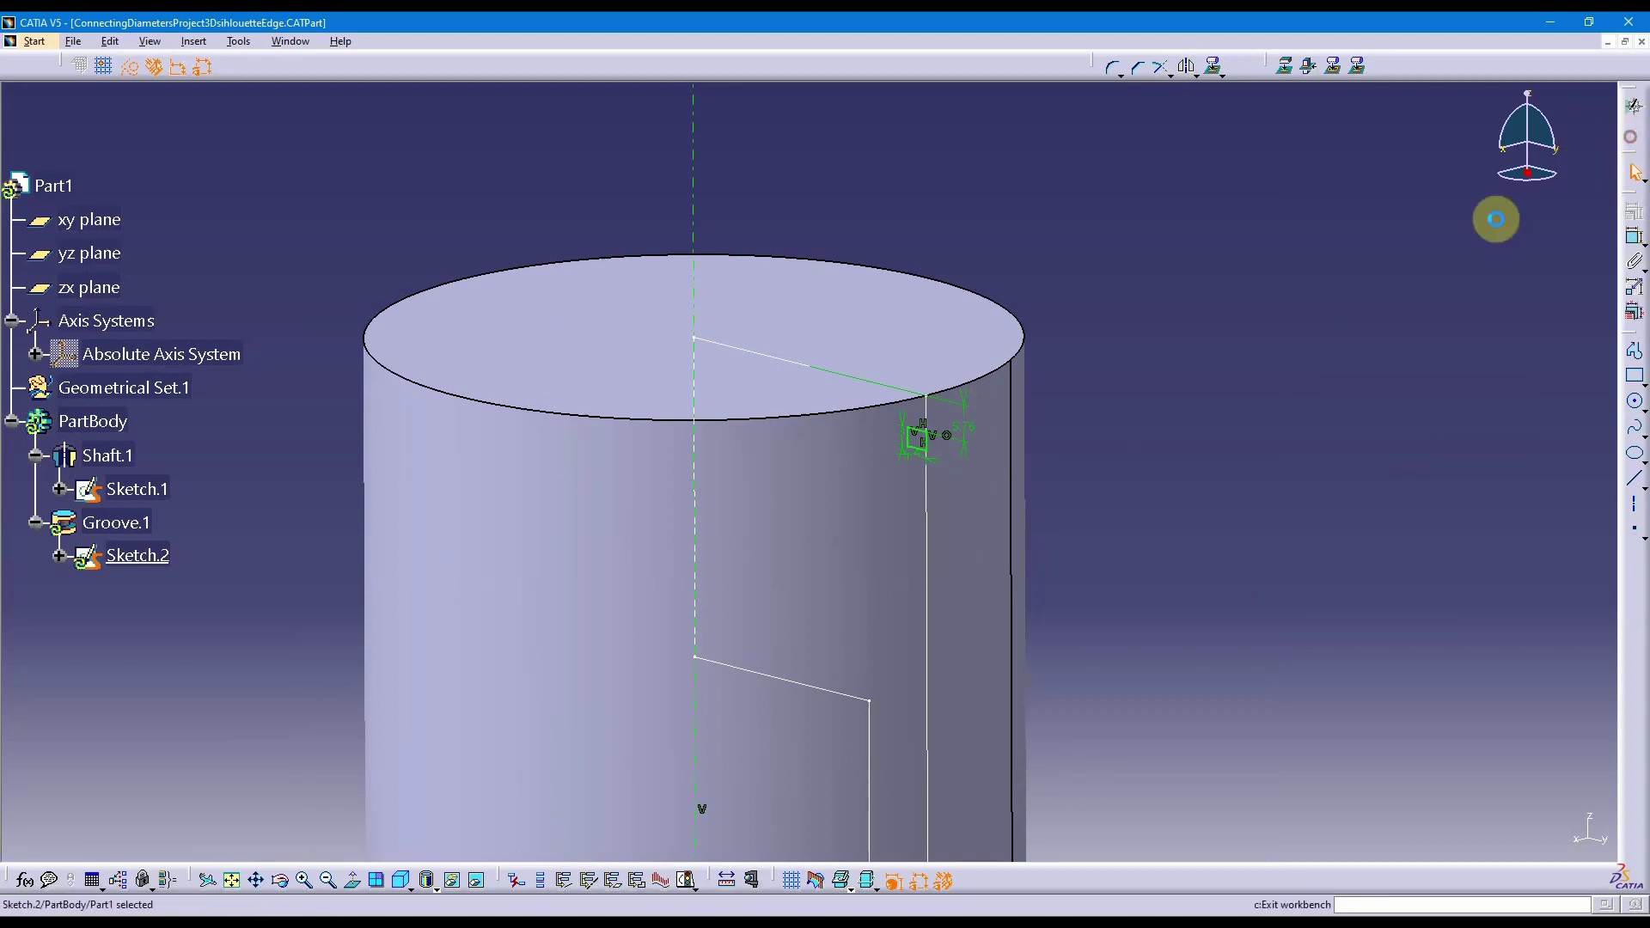
mouse_move(1271, 364)
middle_down()
mouse_move(1012, 559)
mouse_move(1149, 541)
mouse_move(1134, 497)
middle_up()
right_click(155, 571)
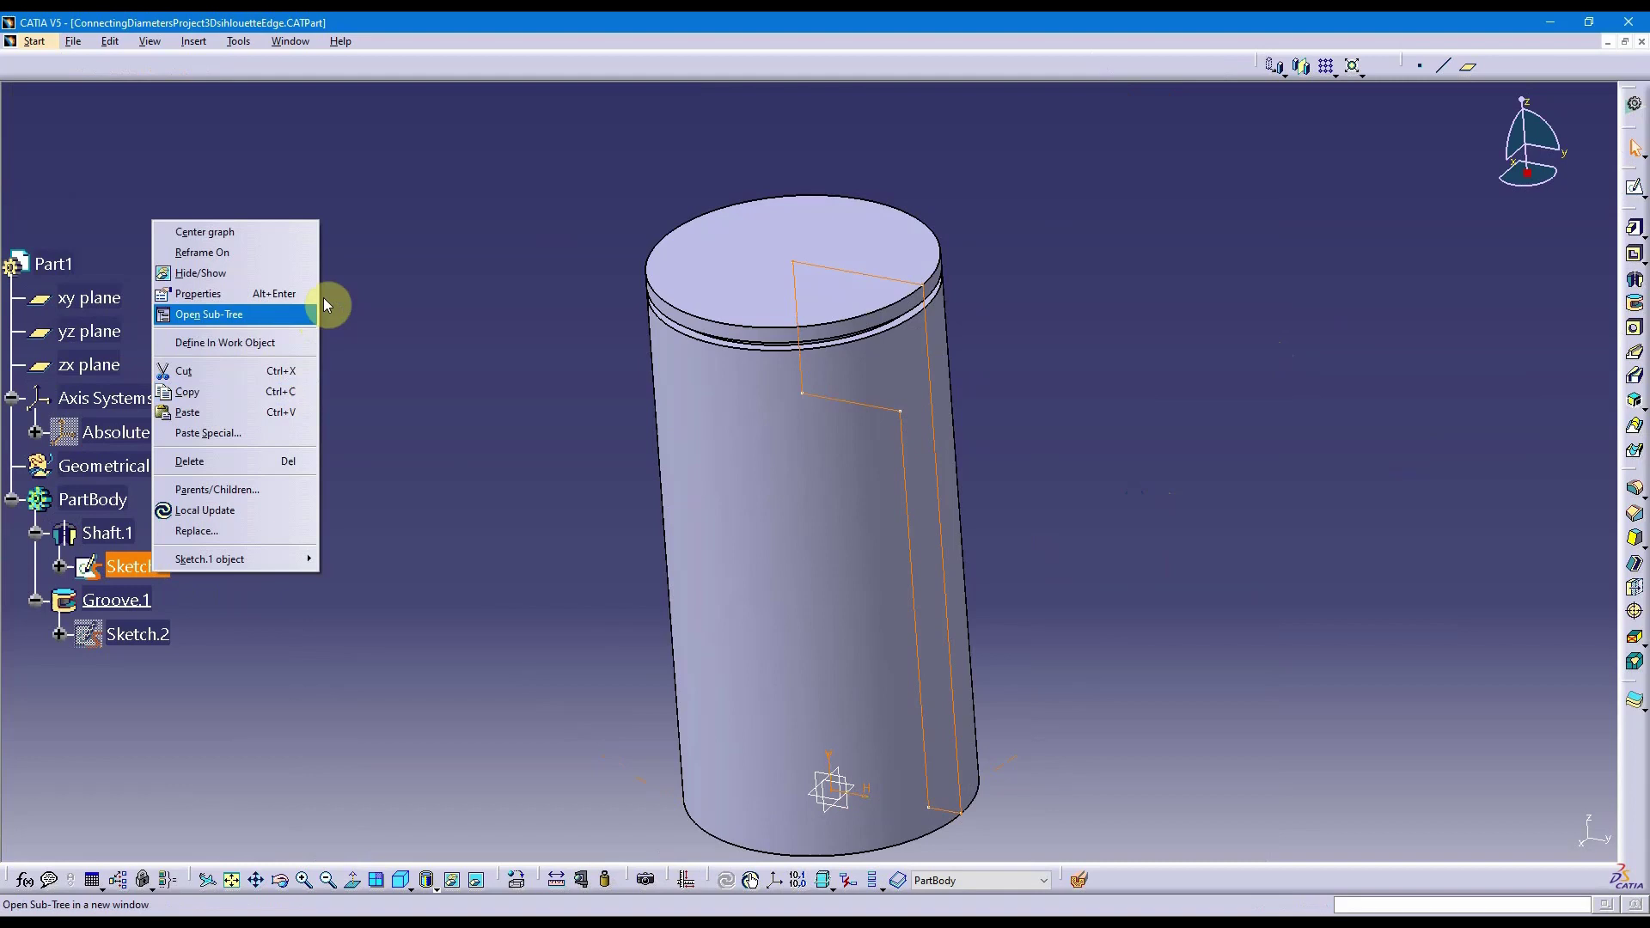
click(230, 271)
double_click(851, 526)
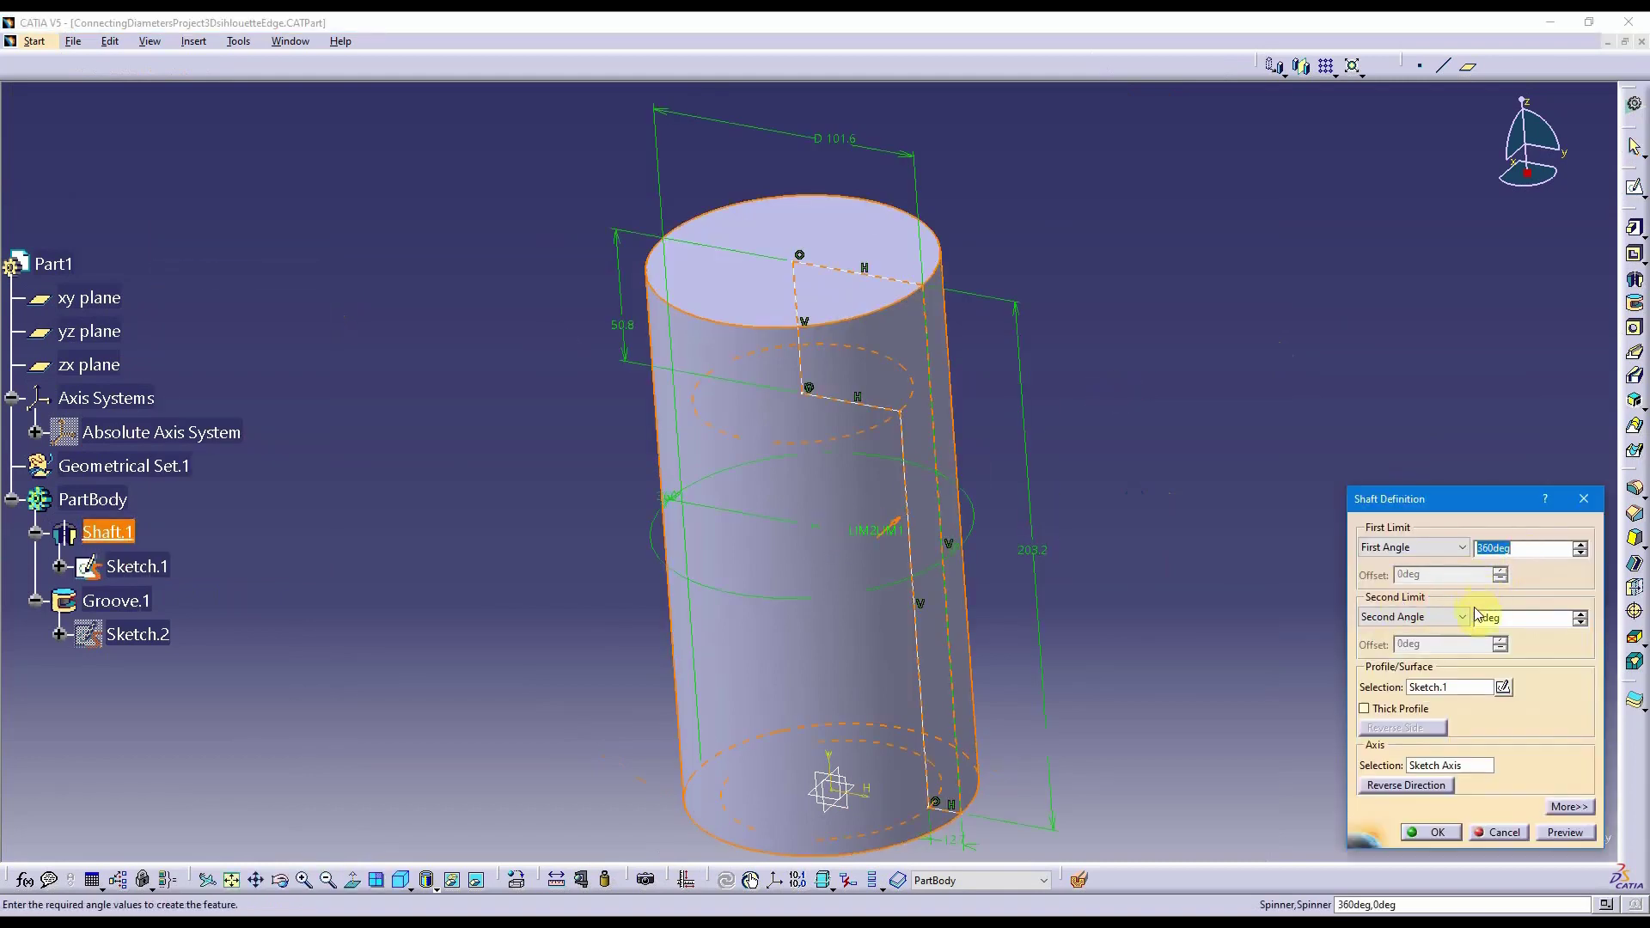
double_click(850, 143)
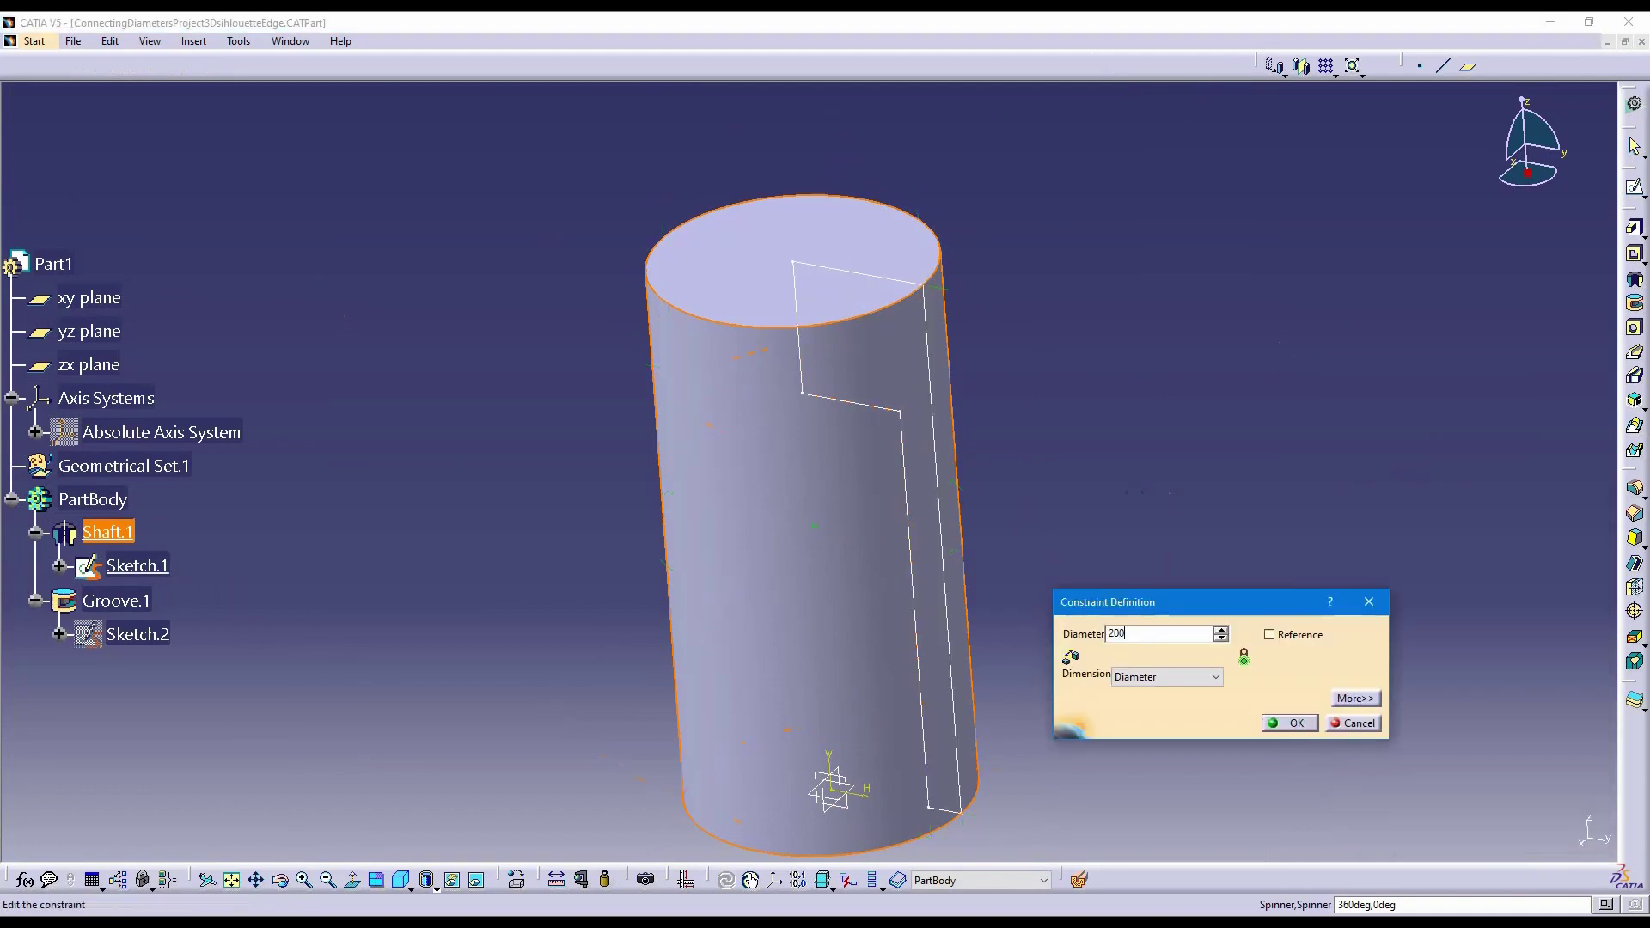
key(Return)
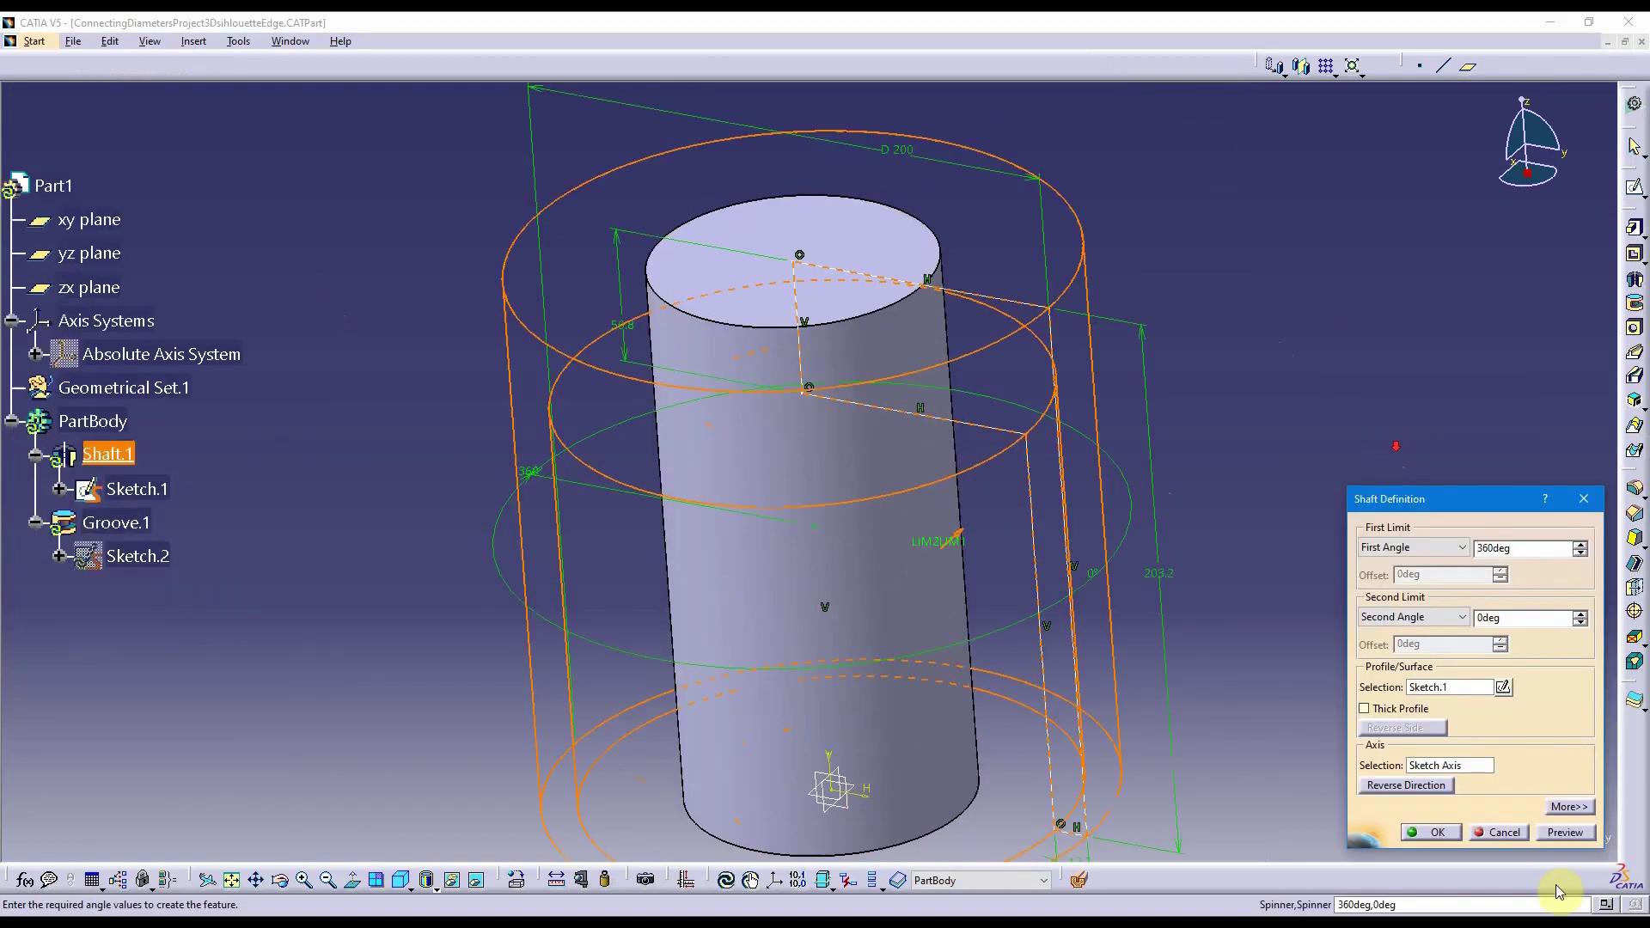
click(1444, 834)
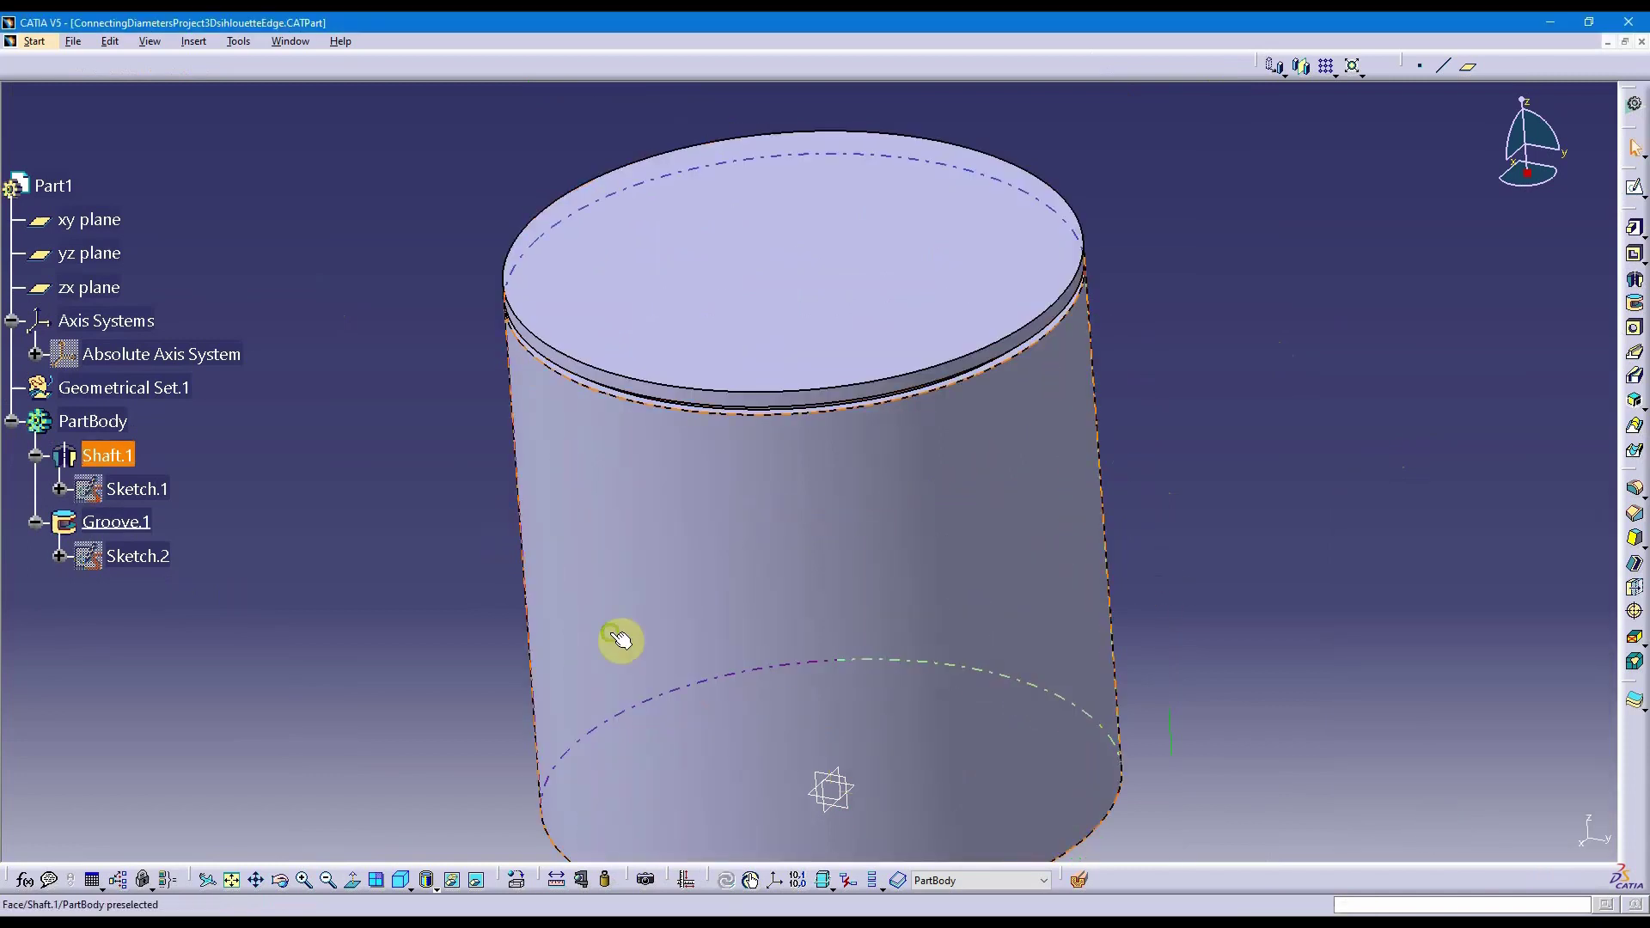
middle_drag(623, 642, 696, 625)
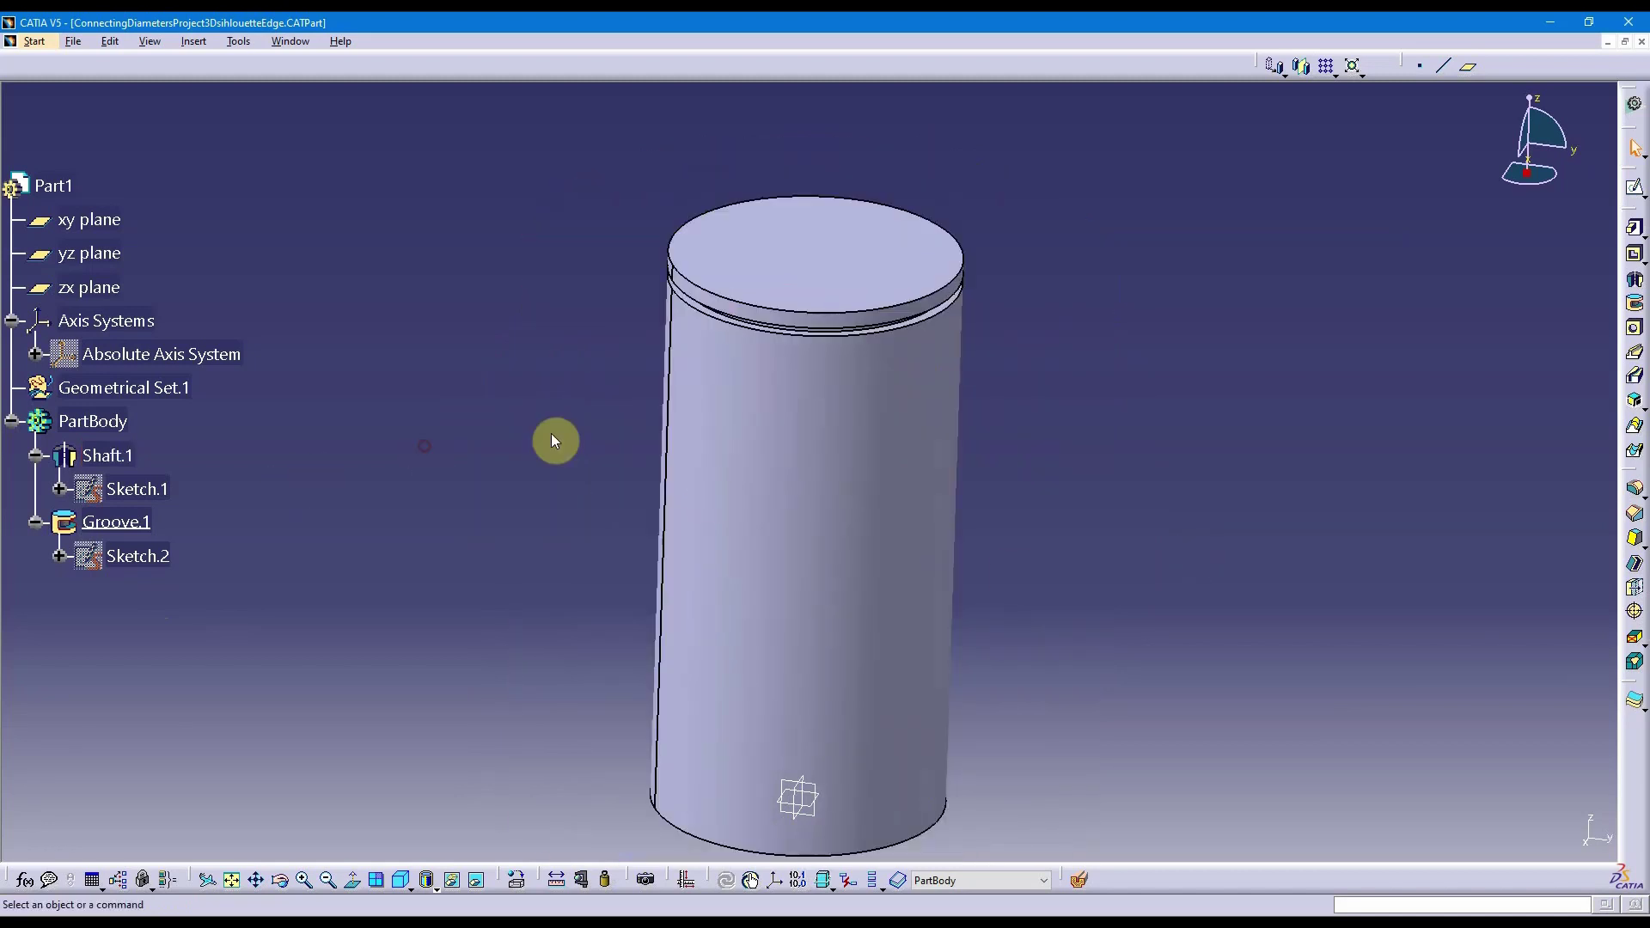
middle_drag(552, 441, 522, 456)
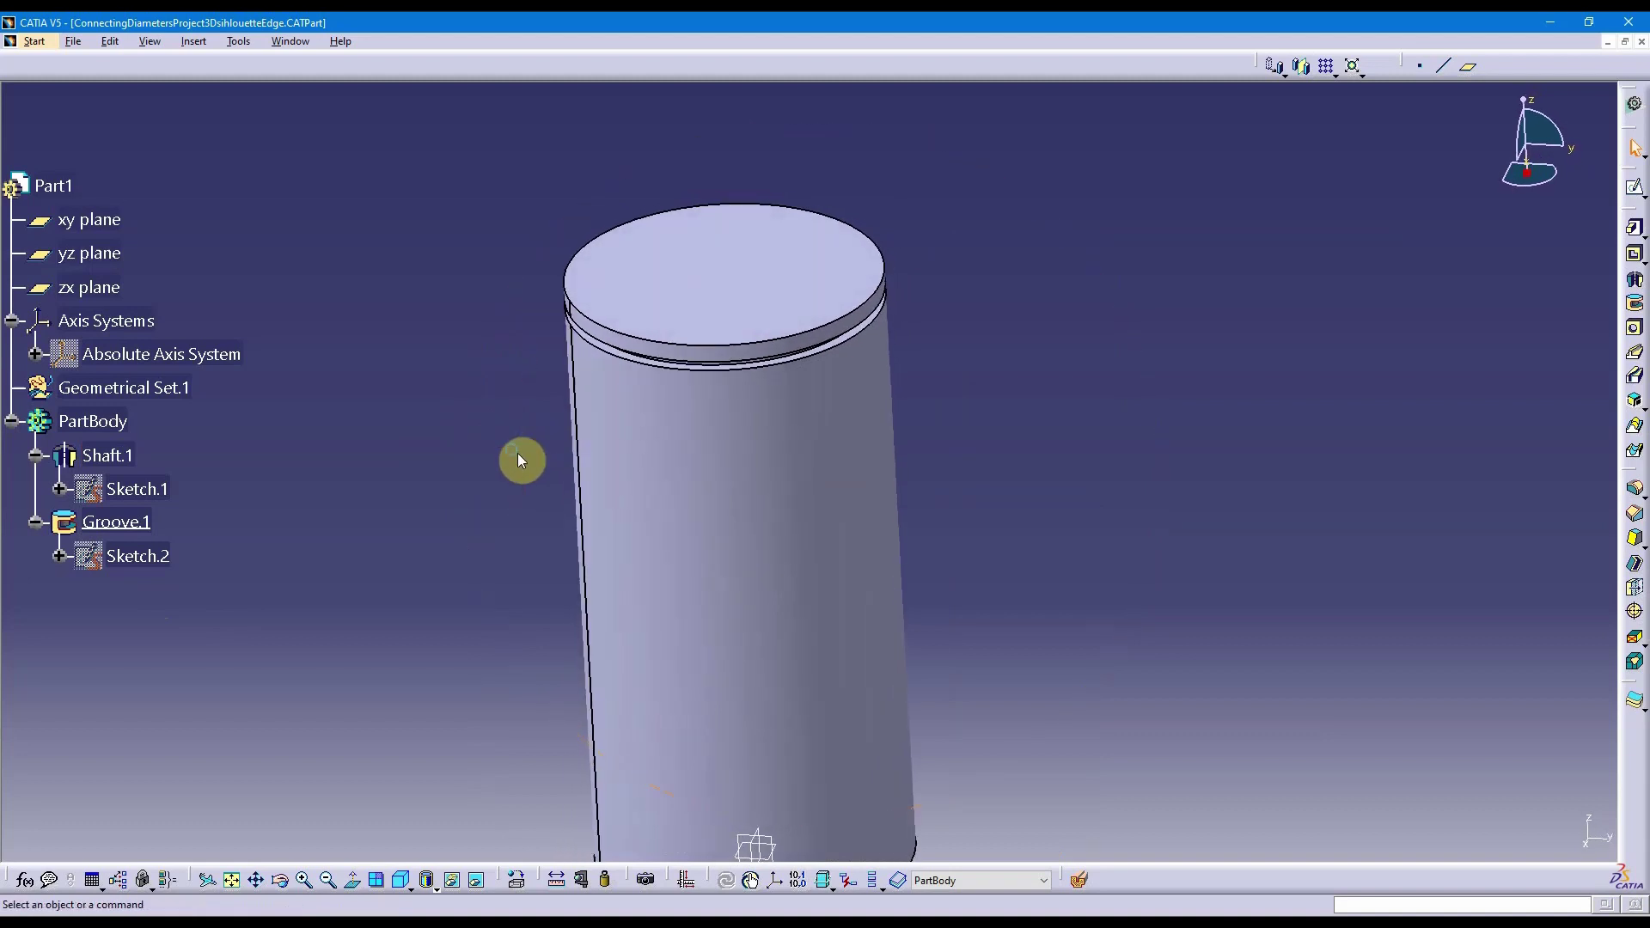
middle_drag(713, 555, 743, 540)
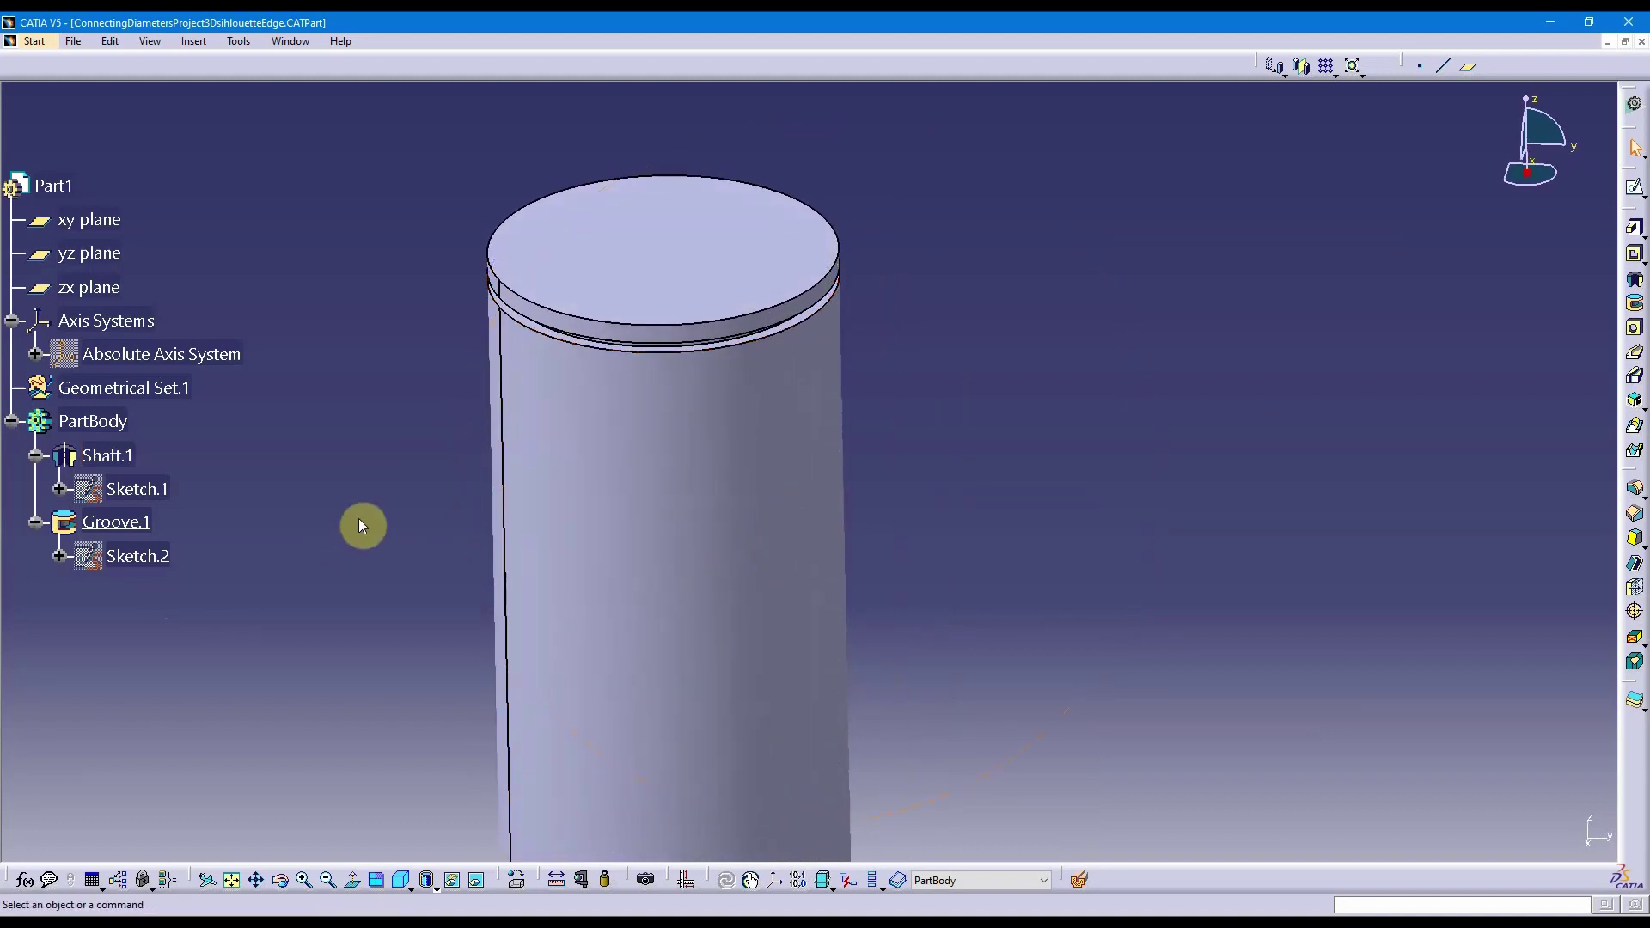
middle_drag(364, 523, 362, 502)
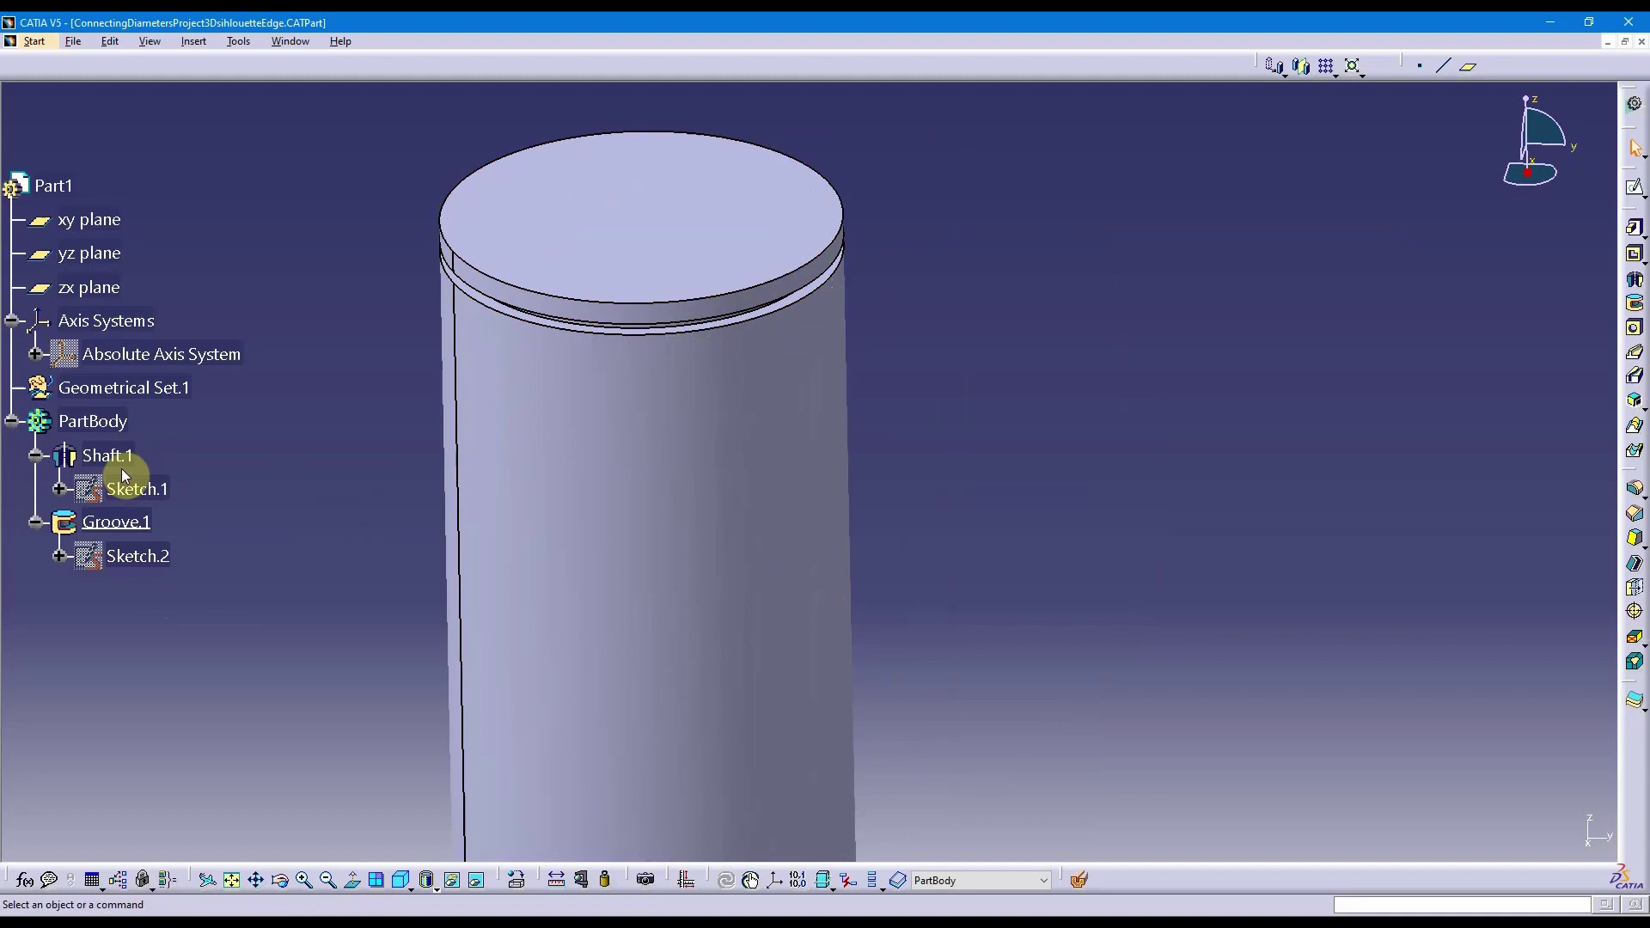
Step: Reopen Sketch.2 and delete the coincidence tying the groove rectangle to the shaft edge
double_click(162, 559)
mouse_move(1089, 376)
middle_down()
mouse_move(1050, 468)
mouse_move(1077, 358)
mouse_move(973, 468)
mouse_move(906, 501)
mouse_move(951, 398)
mouse_move(943, 409)
middle_up()
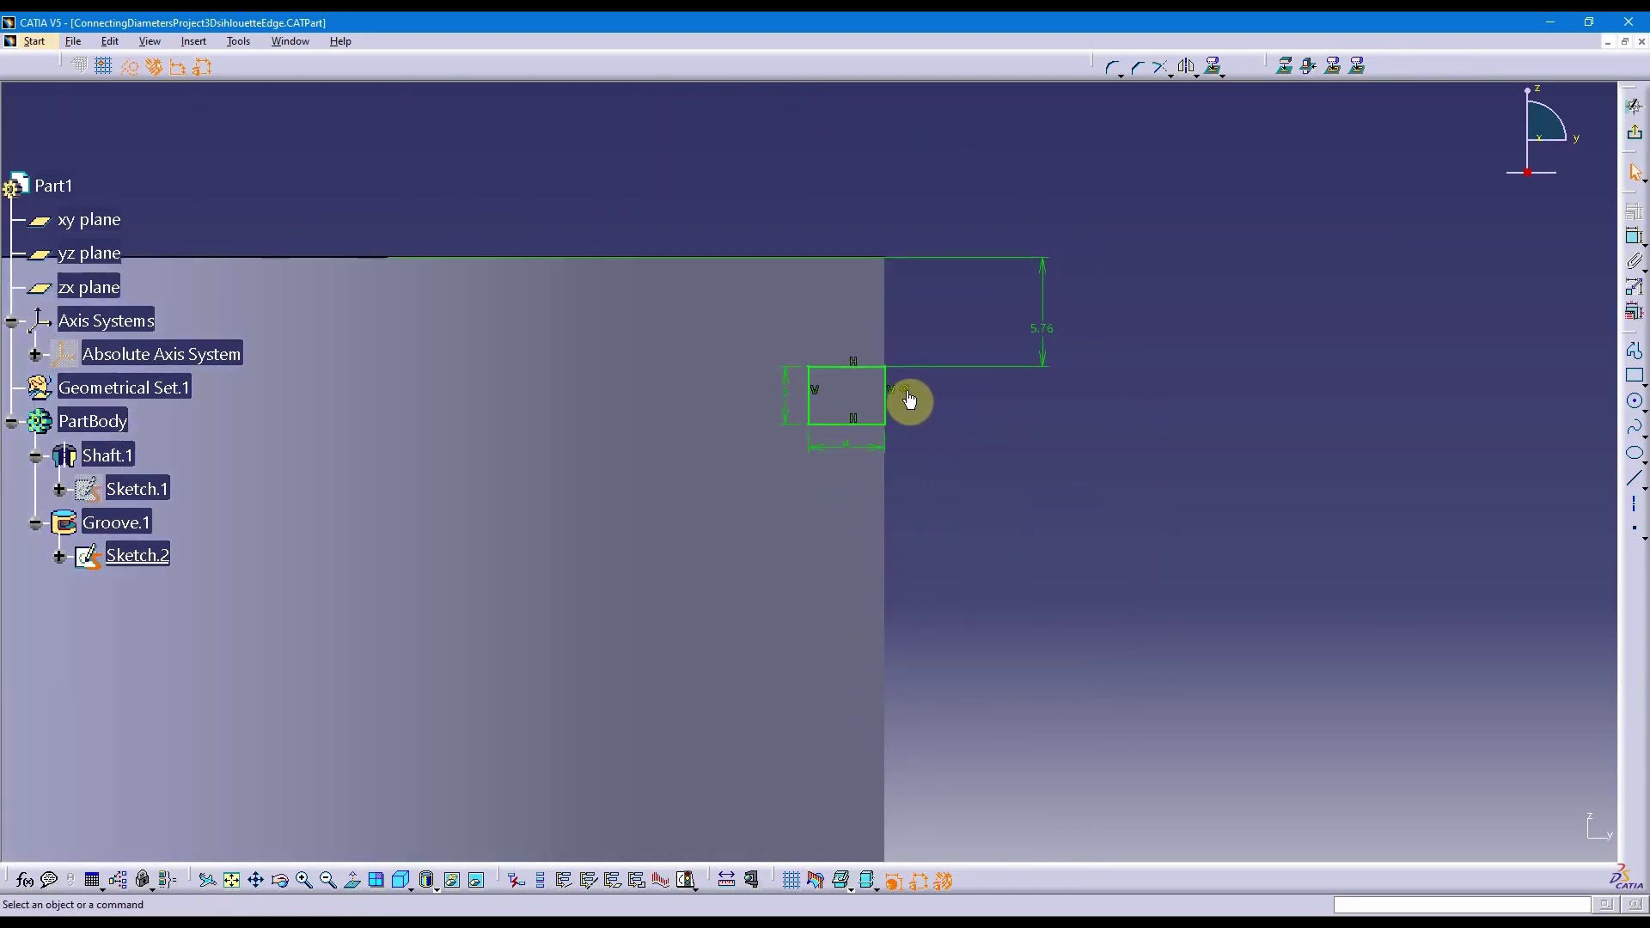
click(905, 392)
key(Delete)
mouse_move(891, 413)
middle_down()
mouse_move(1136, 444)
mouse_move(1160, 515)
mouse_move(1152, 501)
mouse_move(1348, 617)
mouse_move(1462, 589)
mouse_move(1497, 550)
middle_up()
Step: Start a new constraint from the shaft's vertical axis line
click(1632, 352)
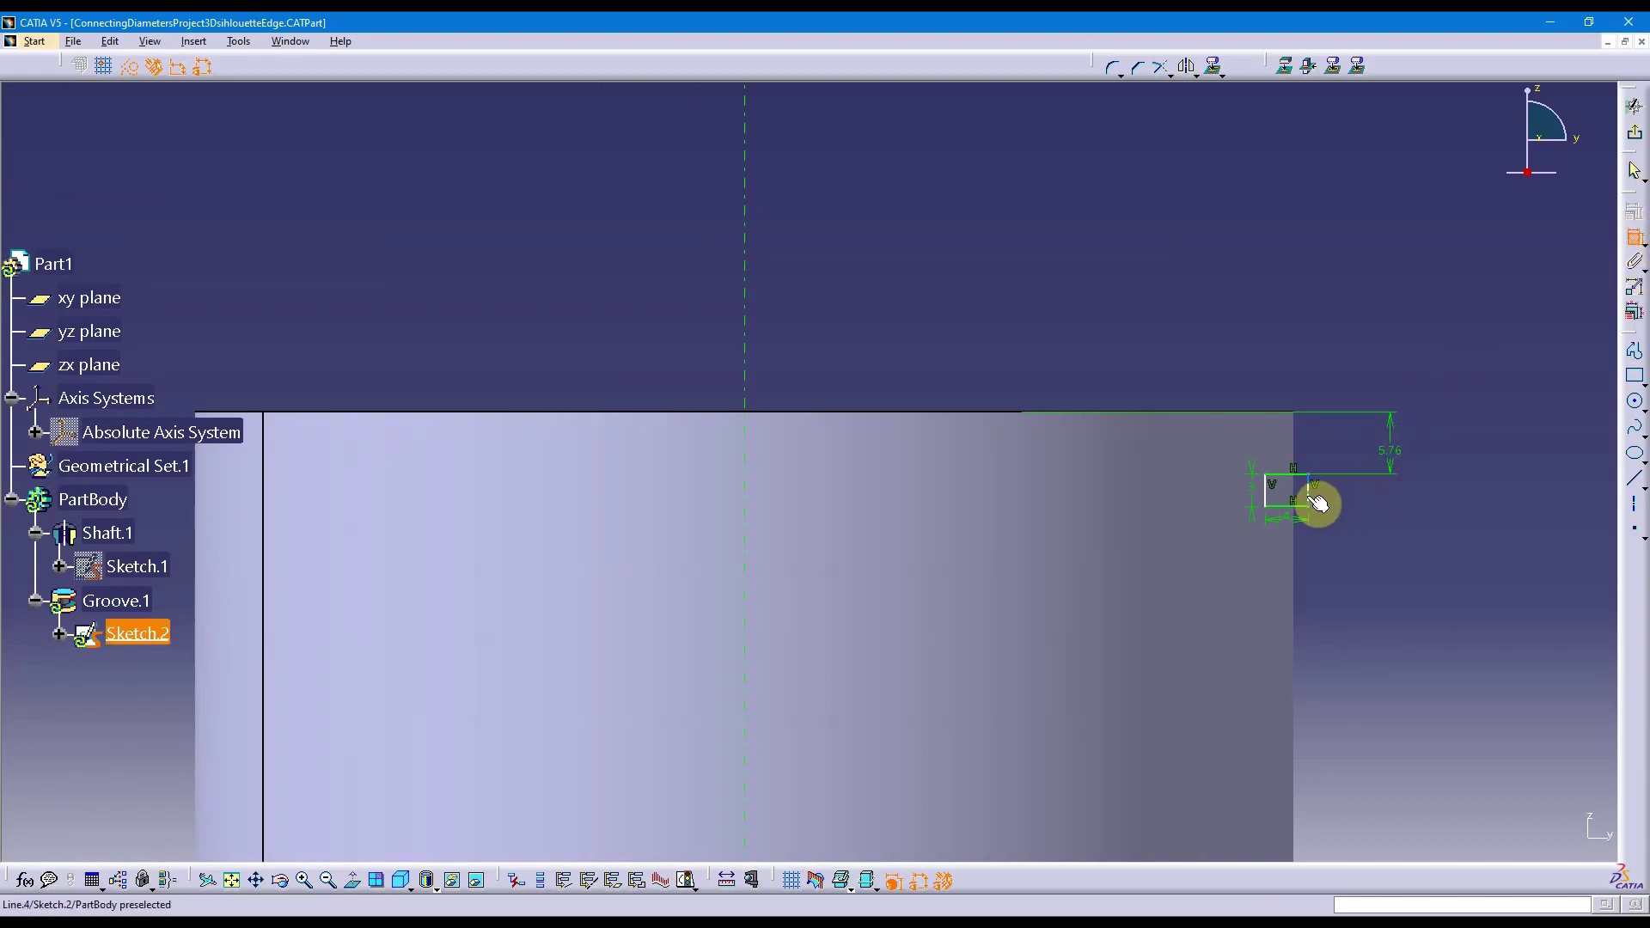
middle_drag(1375, 324, 1229, 440)
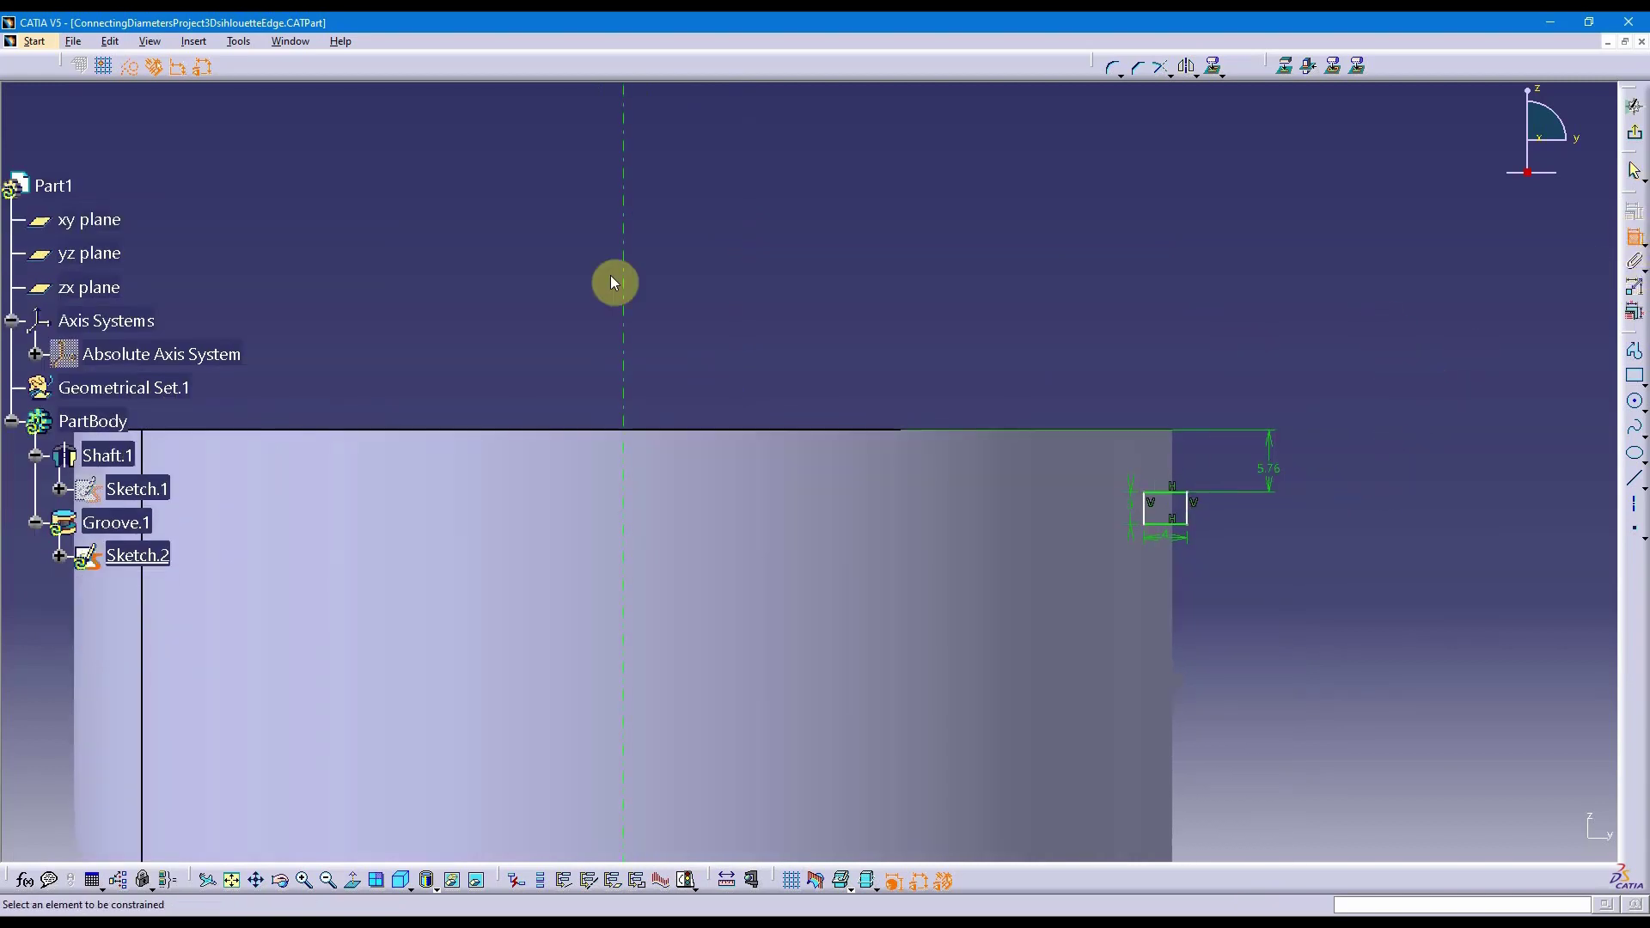
mouse_move(737, 283)
middle_down()
mouse_move(843, 283)
mouse_move(1179, 527)
middle_up()
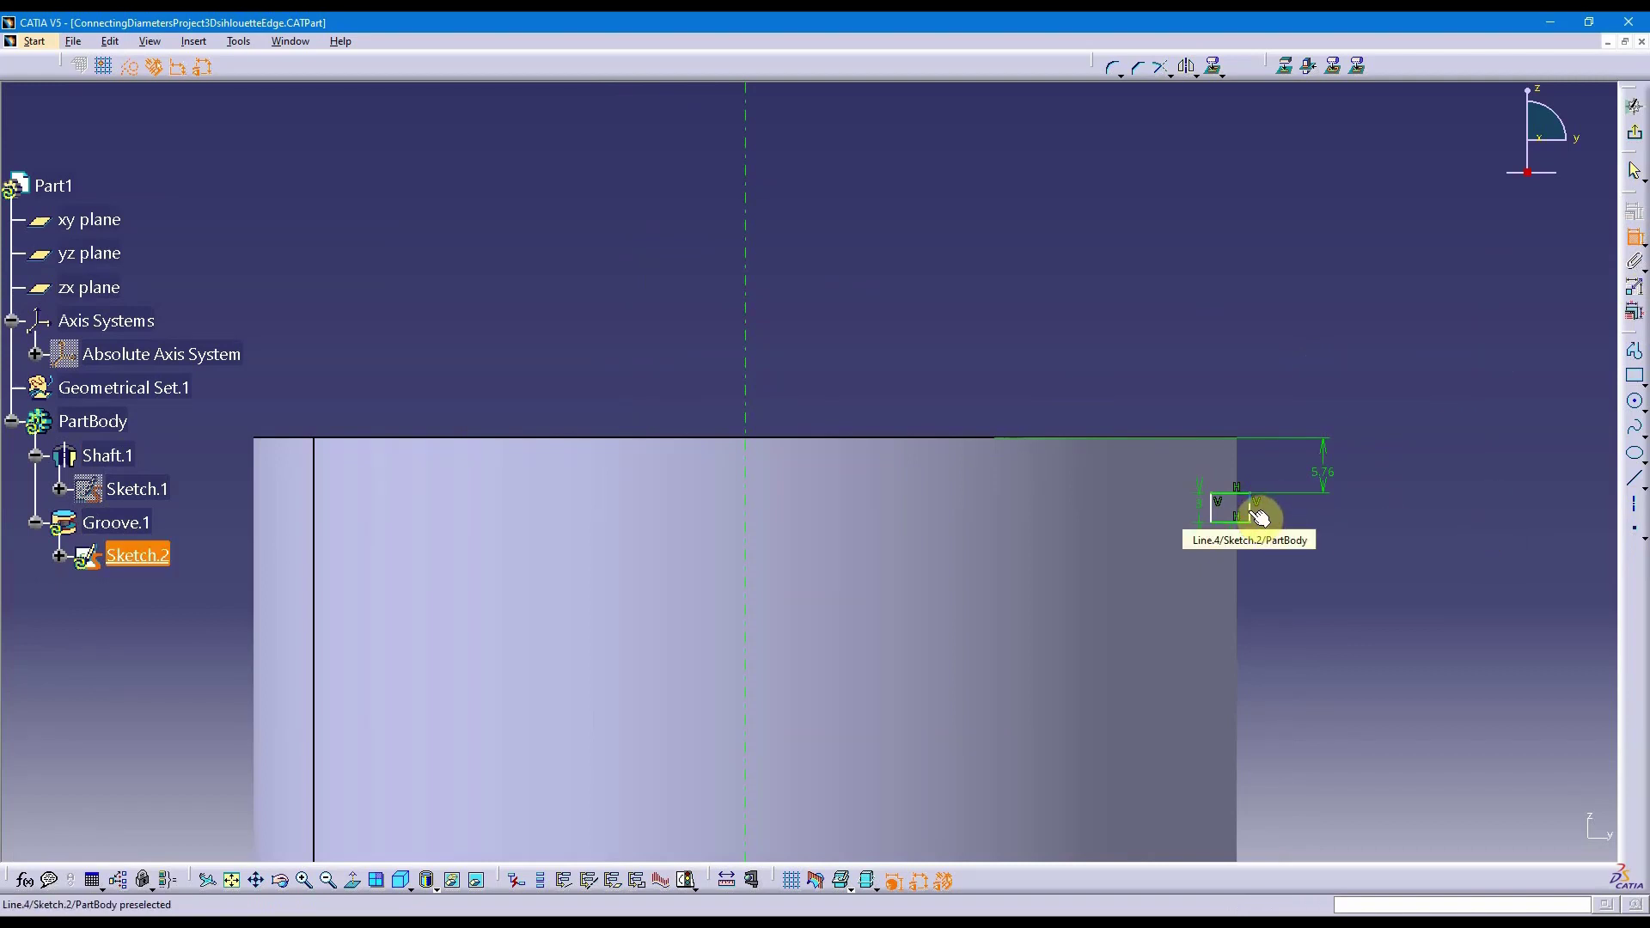
click(760, 353)
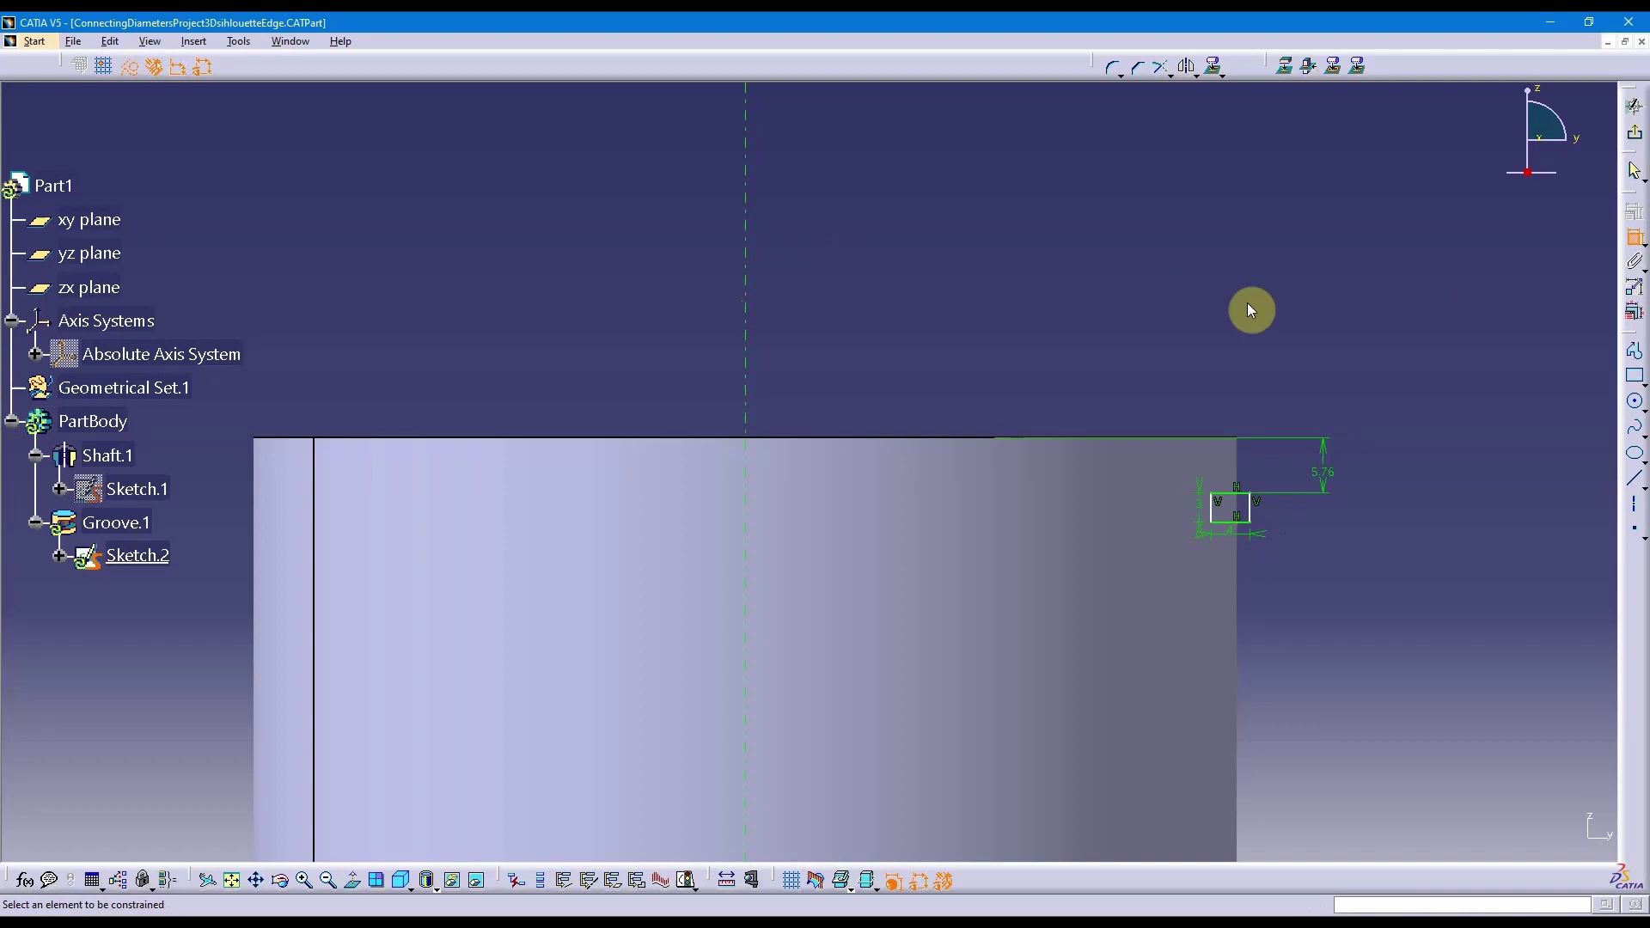
Step: Dimension the groove rectangle's right edge from the shaft axis, listing Sketch.2's constraints
click(747, 259)
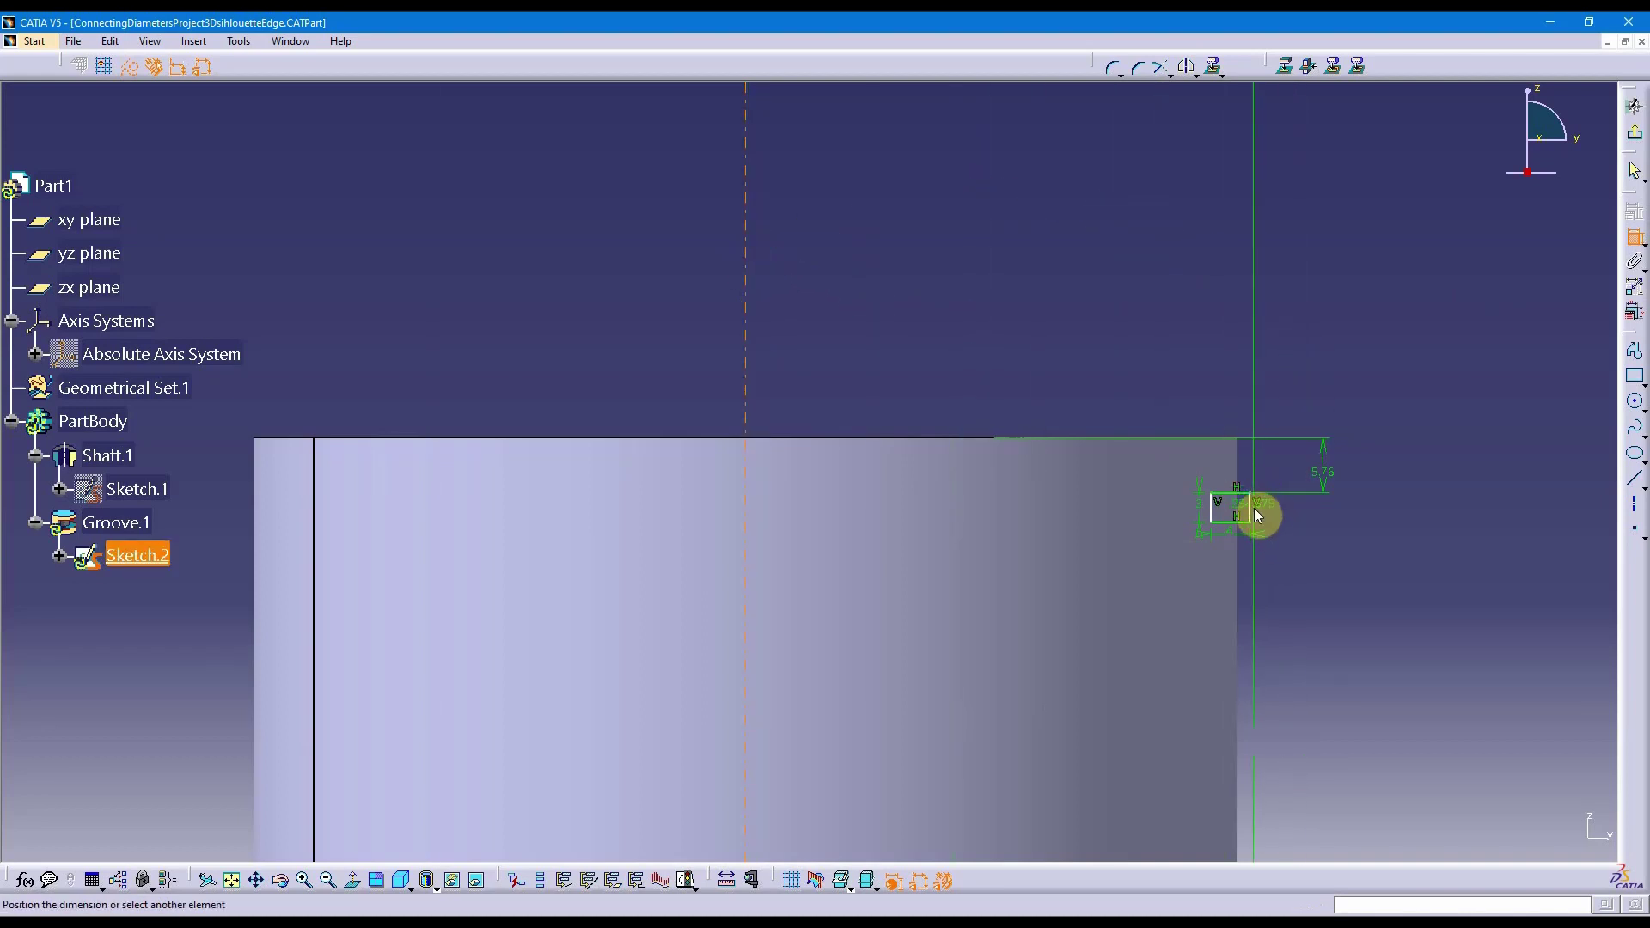
mouse_move(1254, 508)
middle_down()
mouse_move(1075, 460)
mouse_move(1143, 429)
mouse_move(1246, 466)
middle_up()
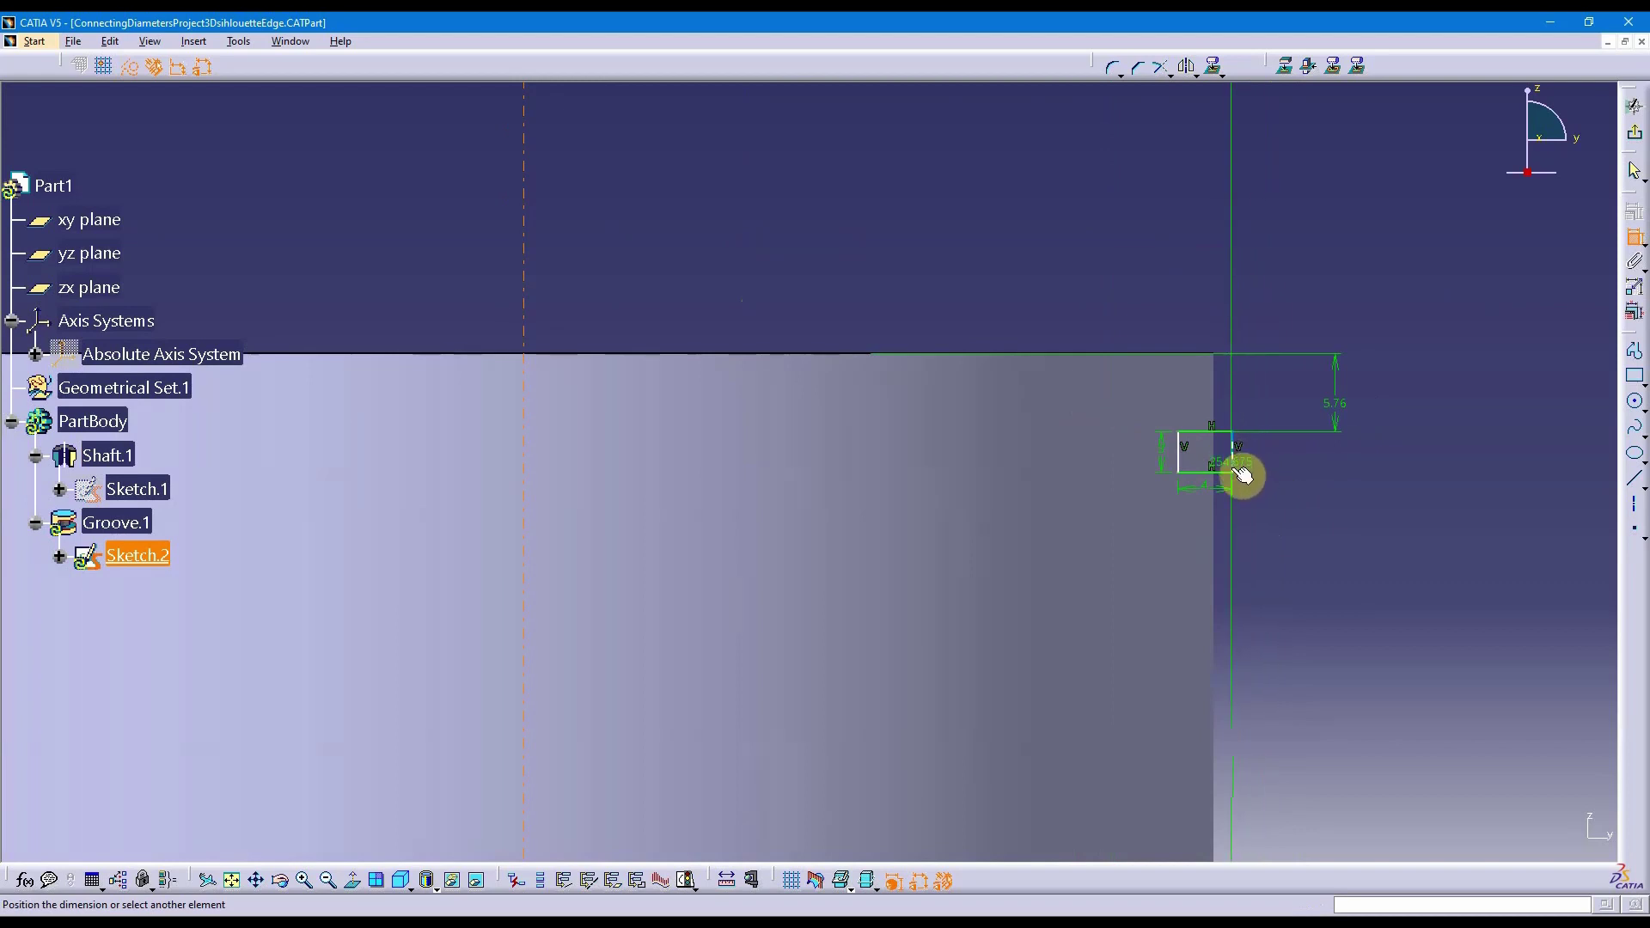
click(1238, 458)
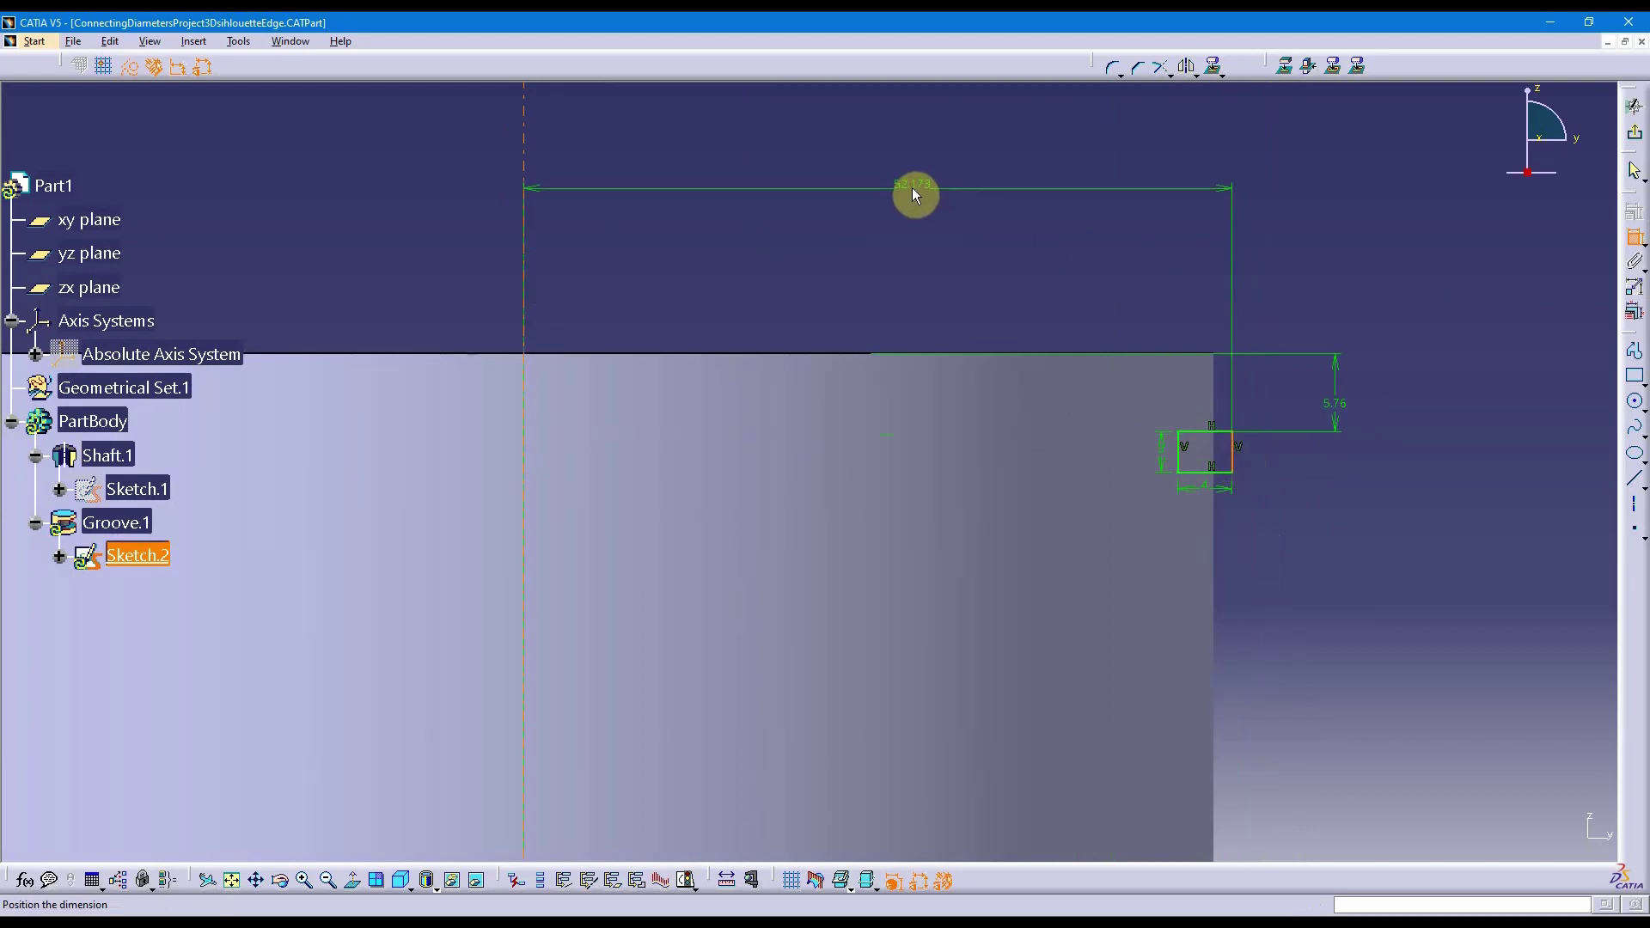
middle_drag(878, 204, 934, 222)
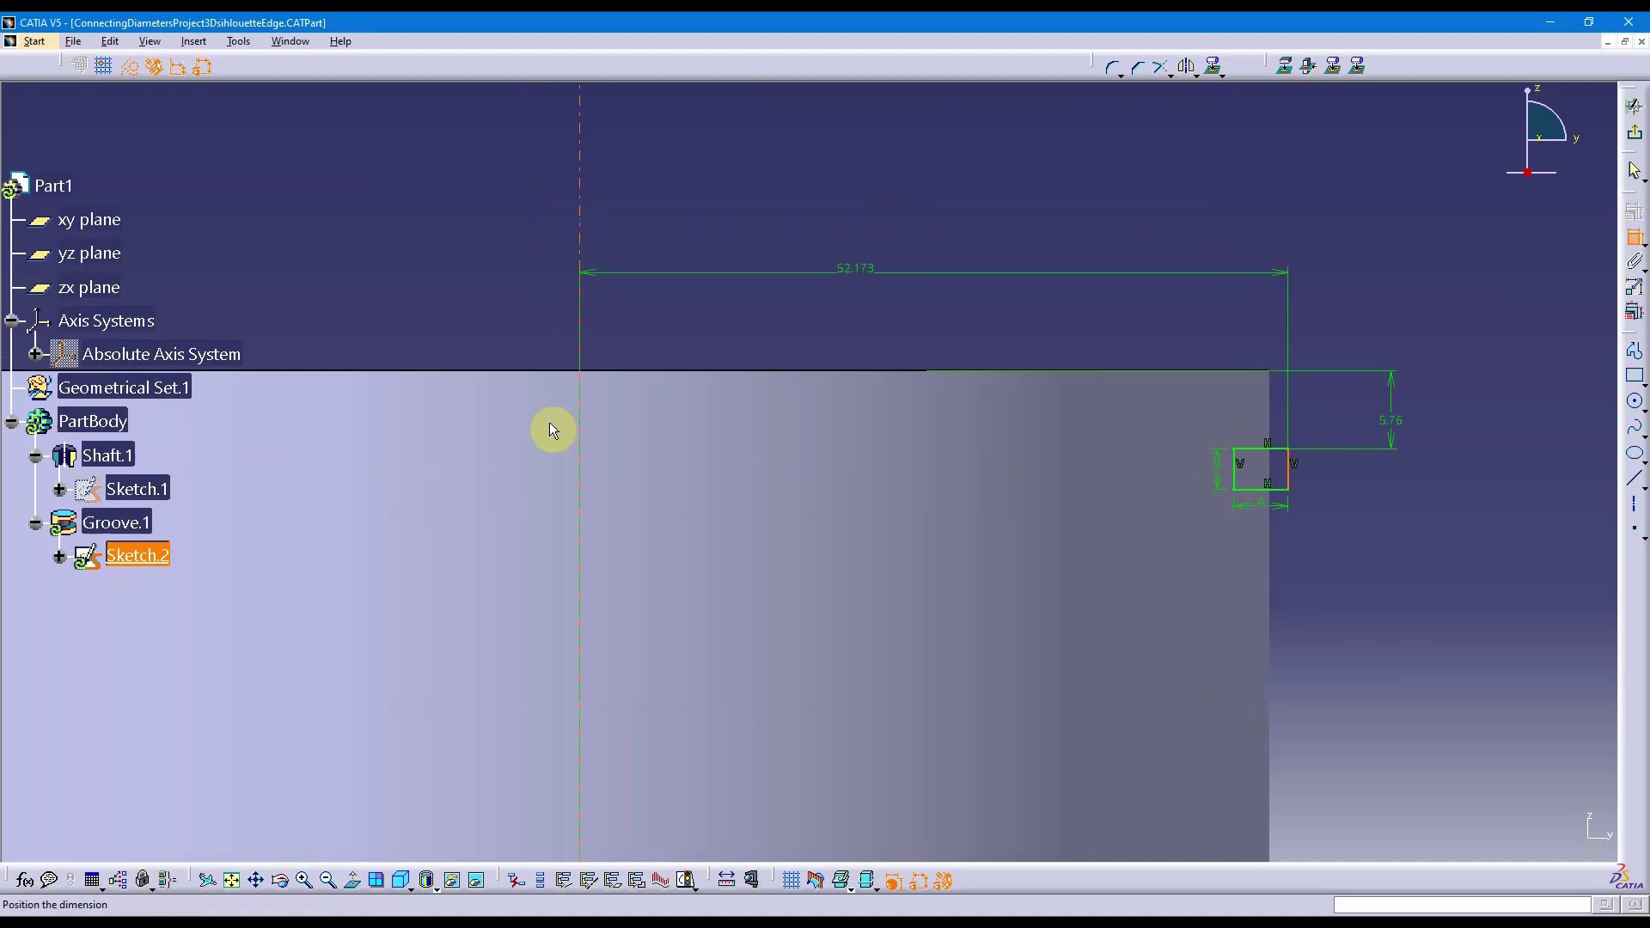
click(59, 559)
click(82, 660)
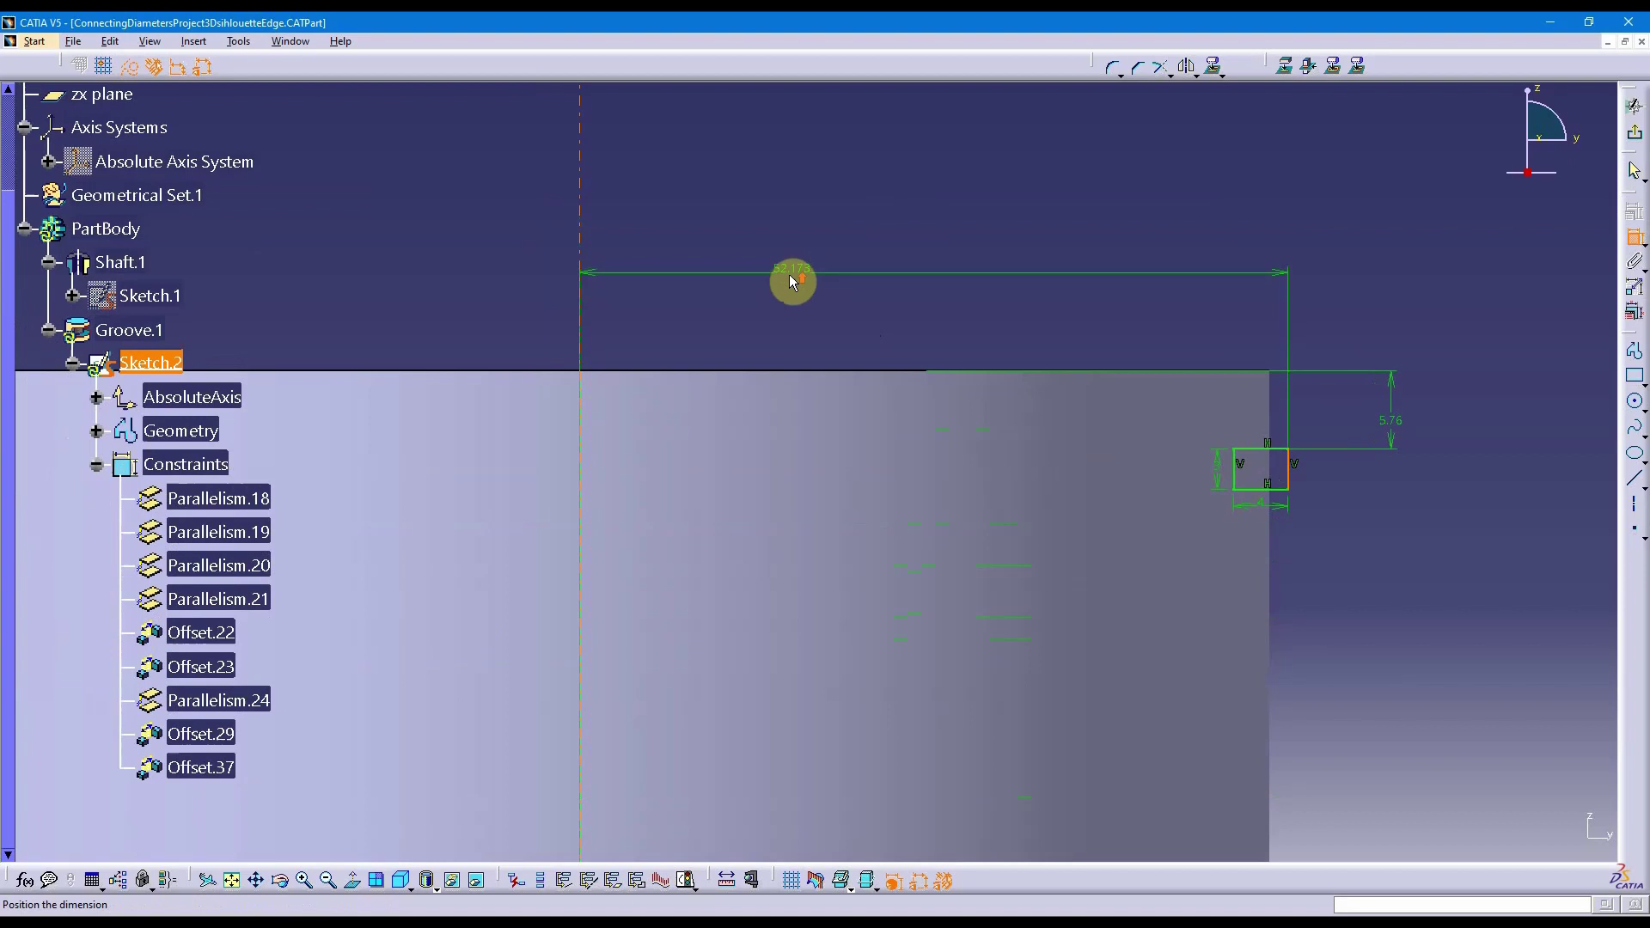
scroll(789, 275, up, 2)
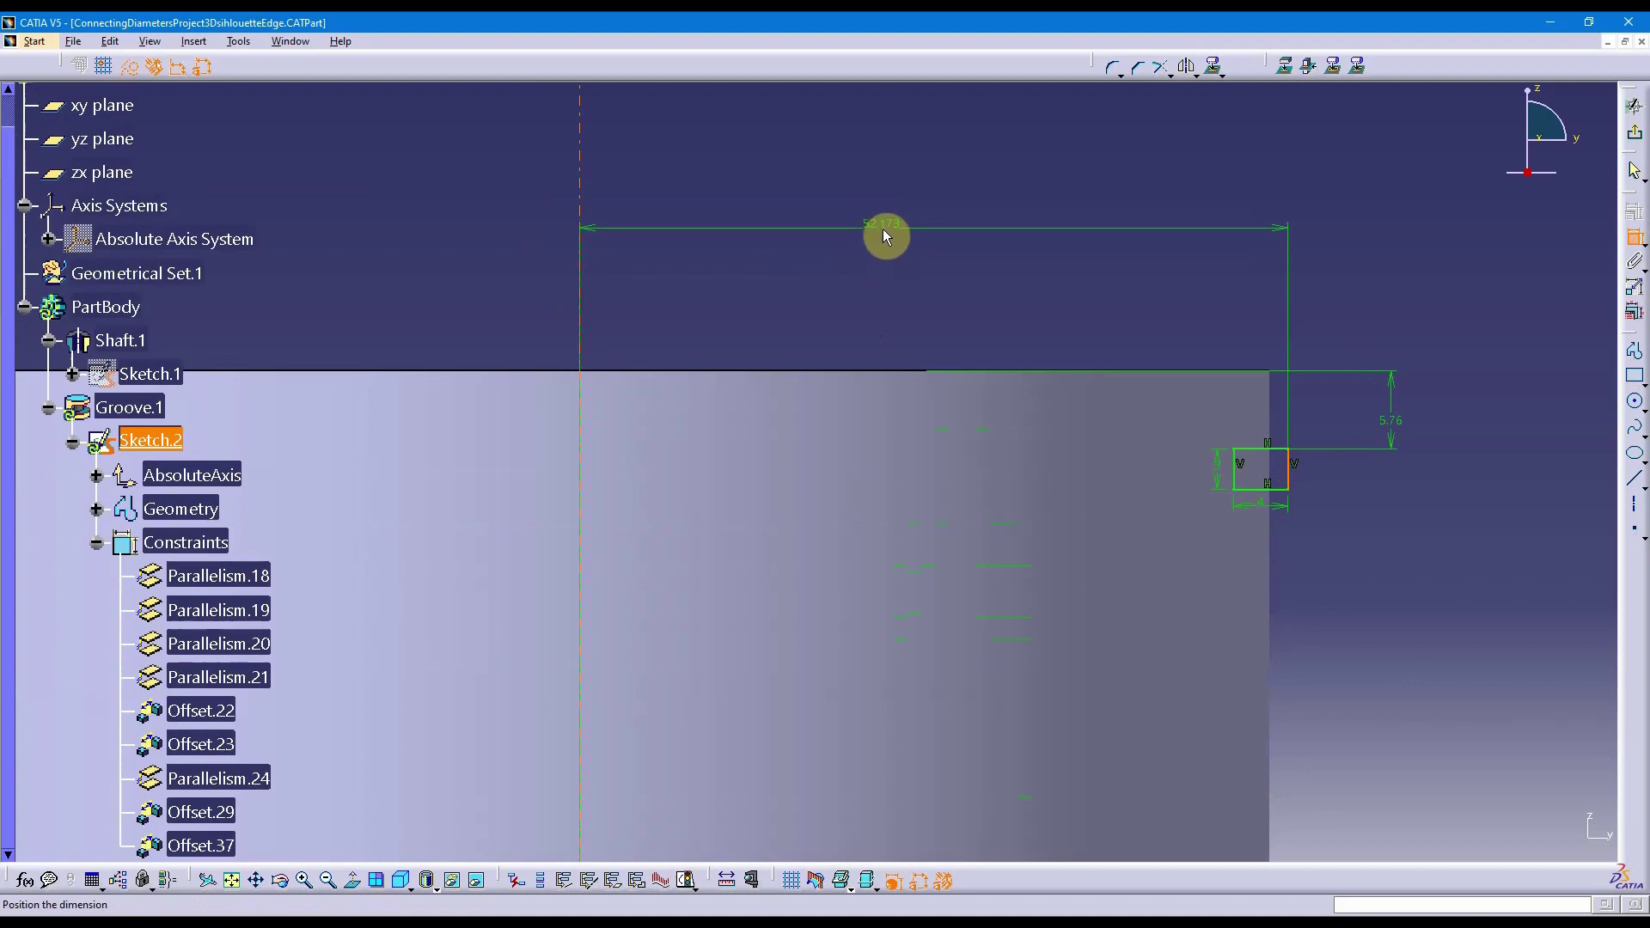
Step: Convert the dimension to a diameter and place D 104.347 above the shaft
right_click(883, 229)
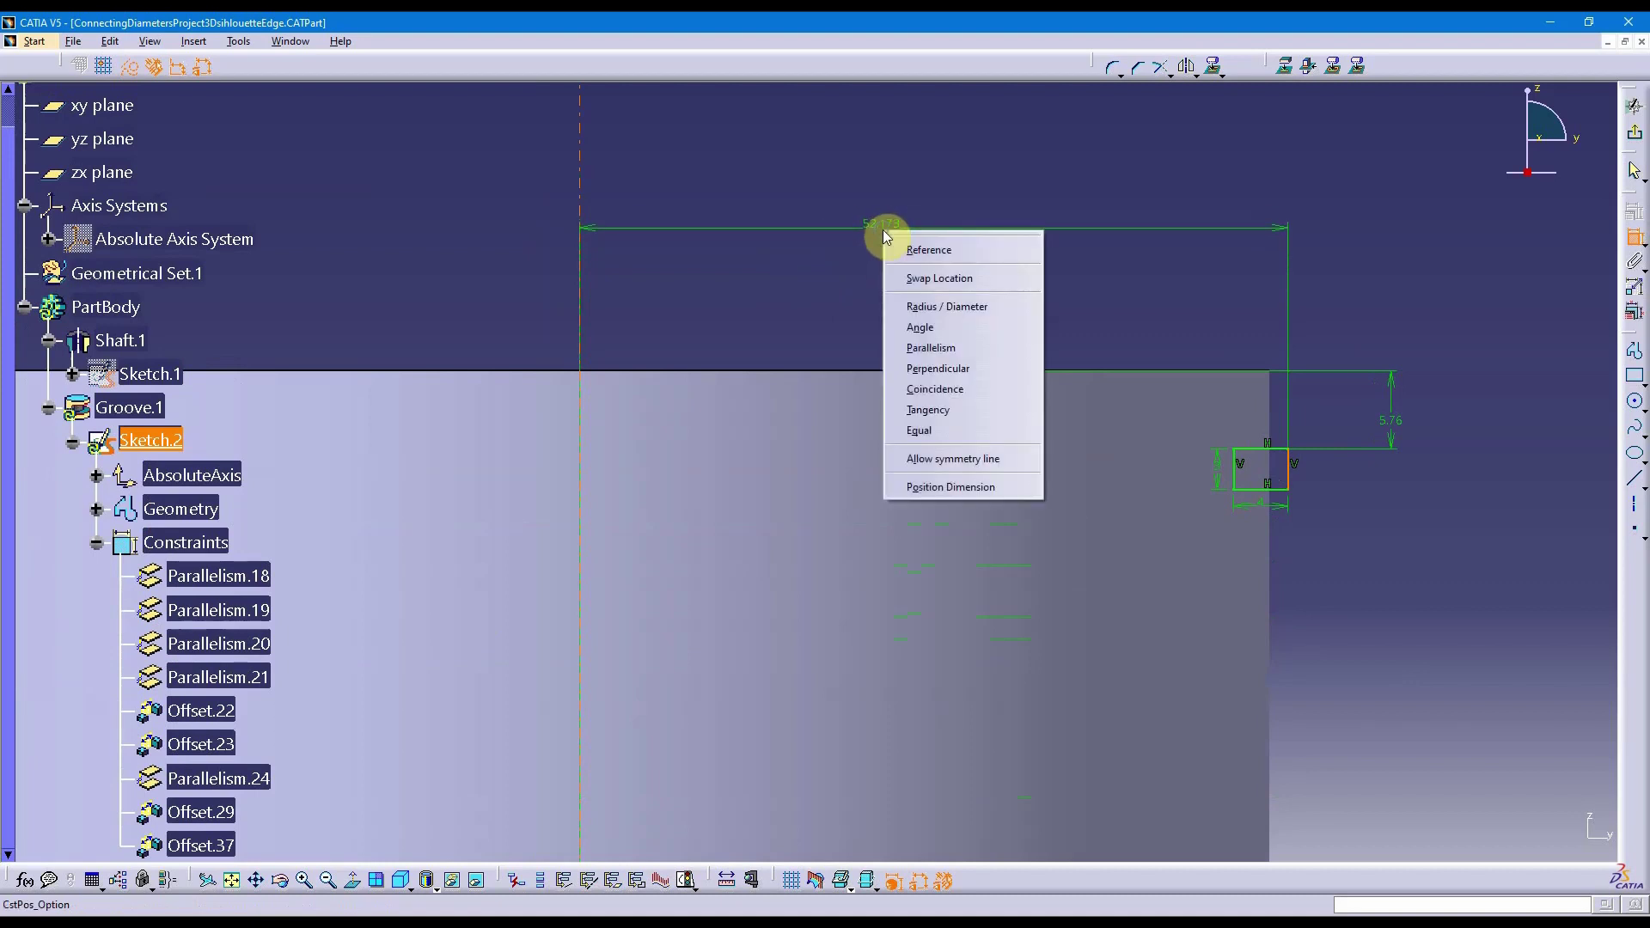
click(950, 308)
middle_drag(895, 247, 1175, 383)
click(904, 331)
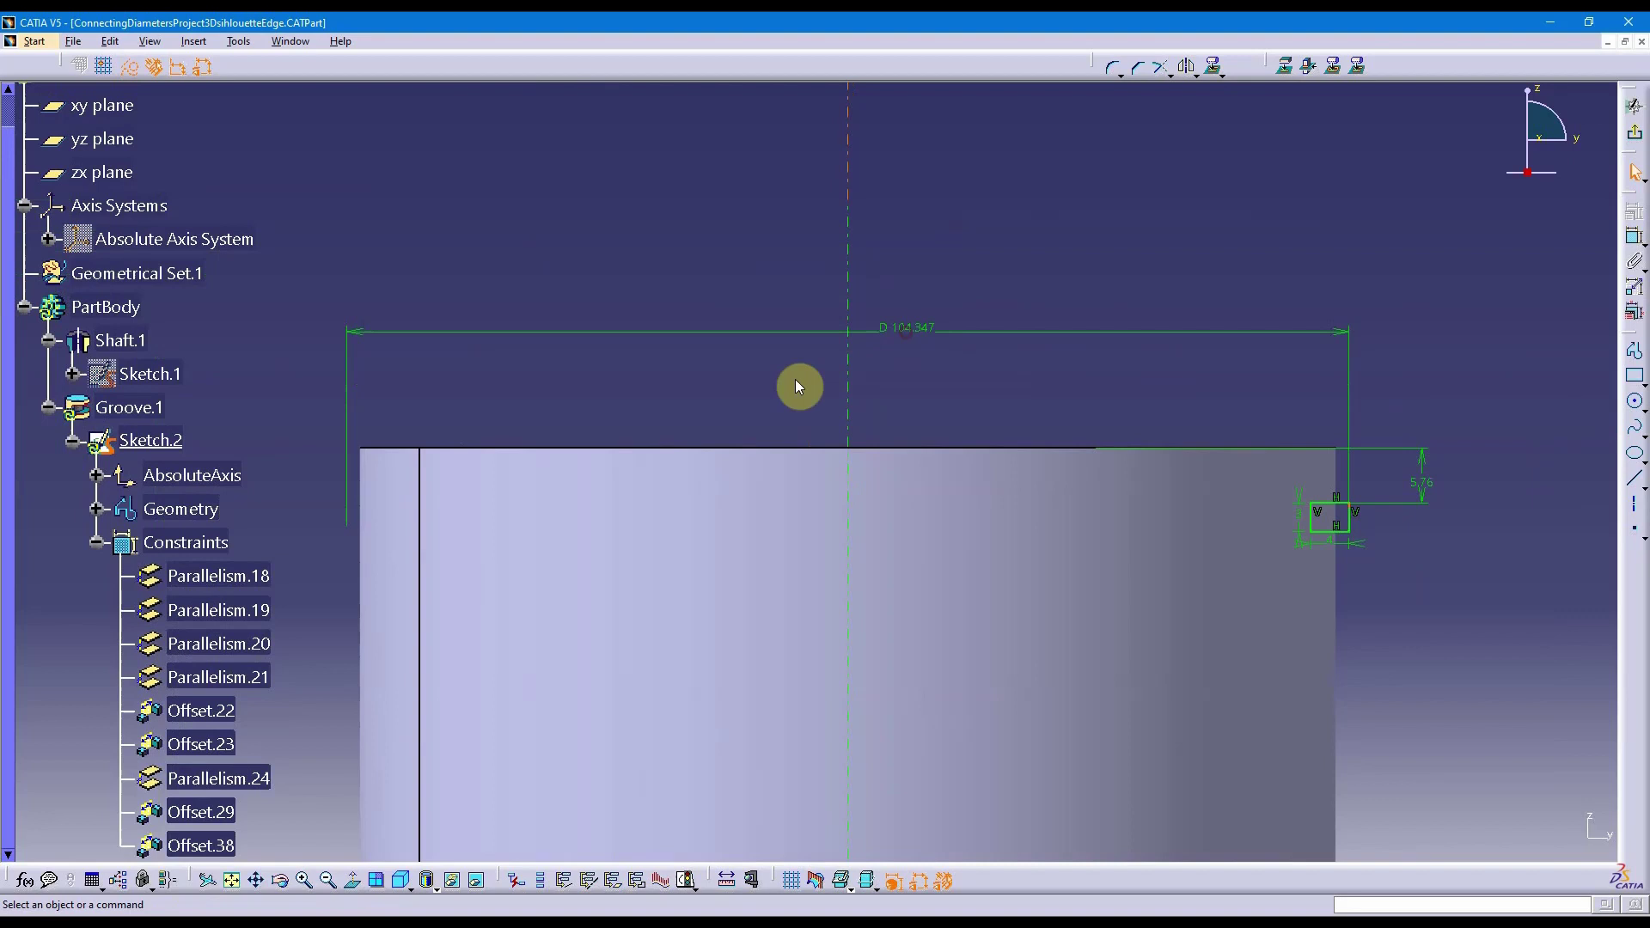
scroll(637, 489, down, 4)
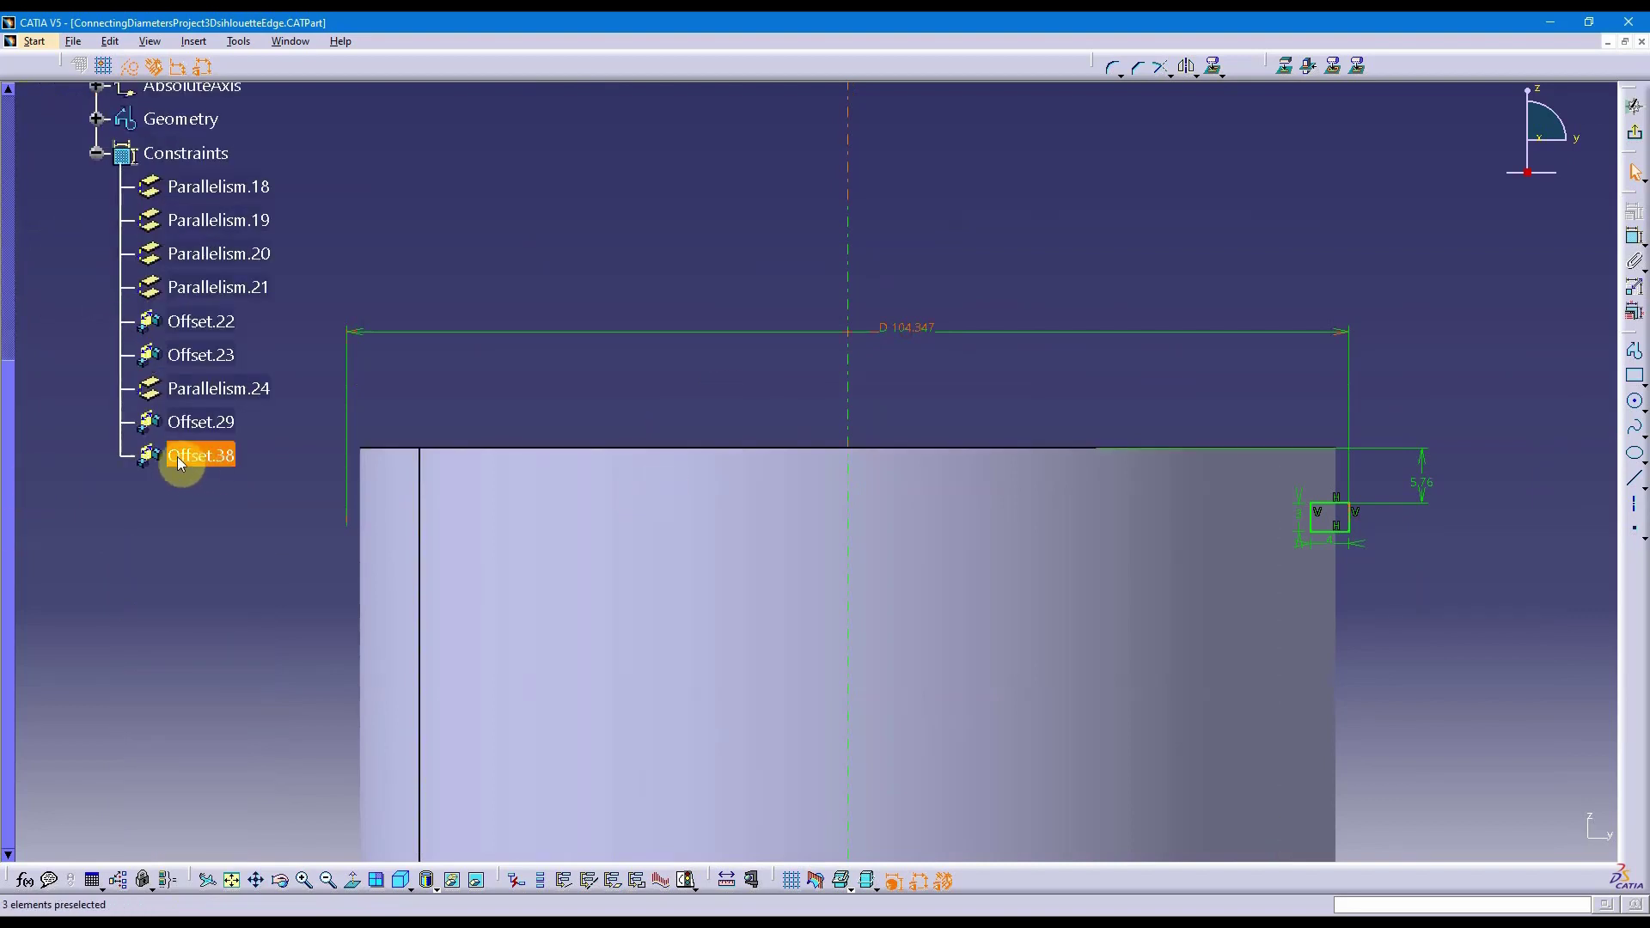
Step: Open Offset.38's definition and confirm the 104.347 mm diameter unchanged
double_click(203, 460)
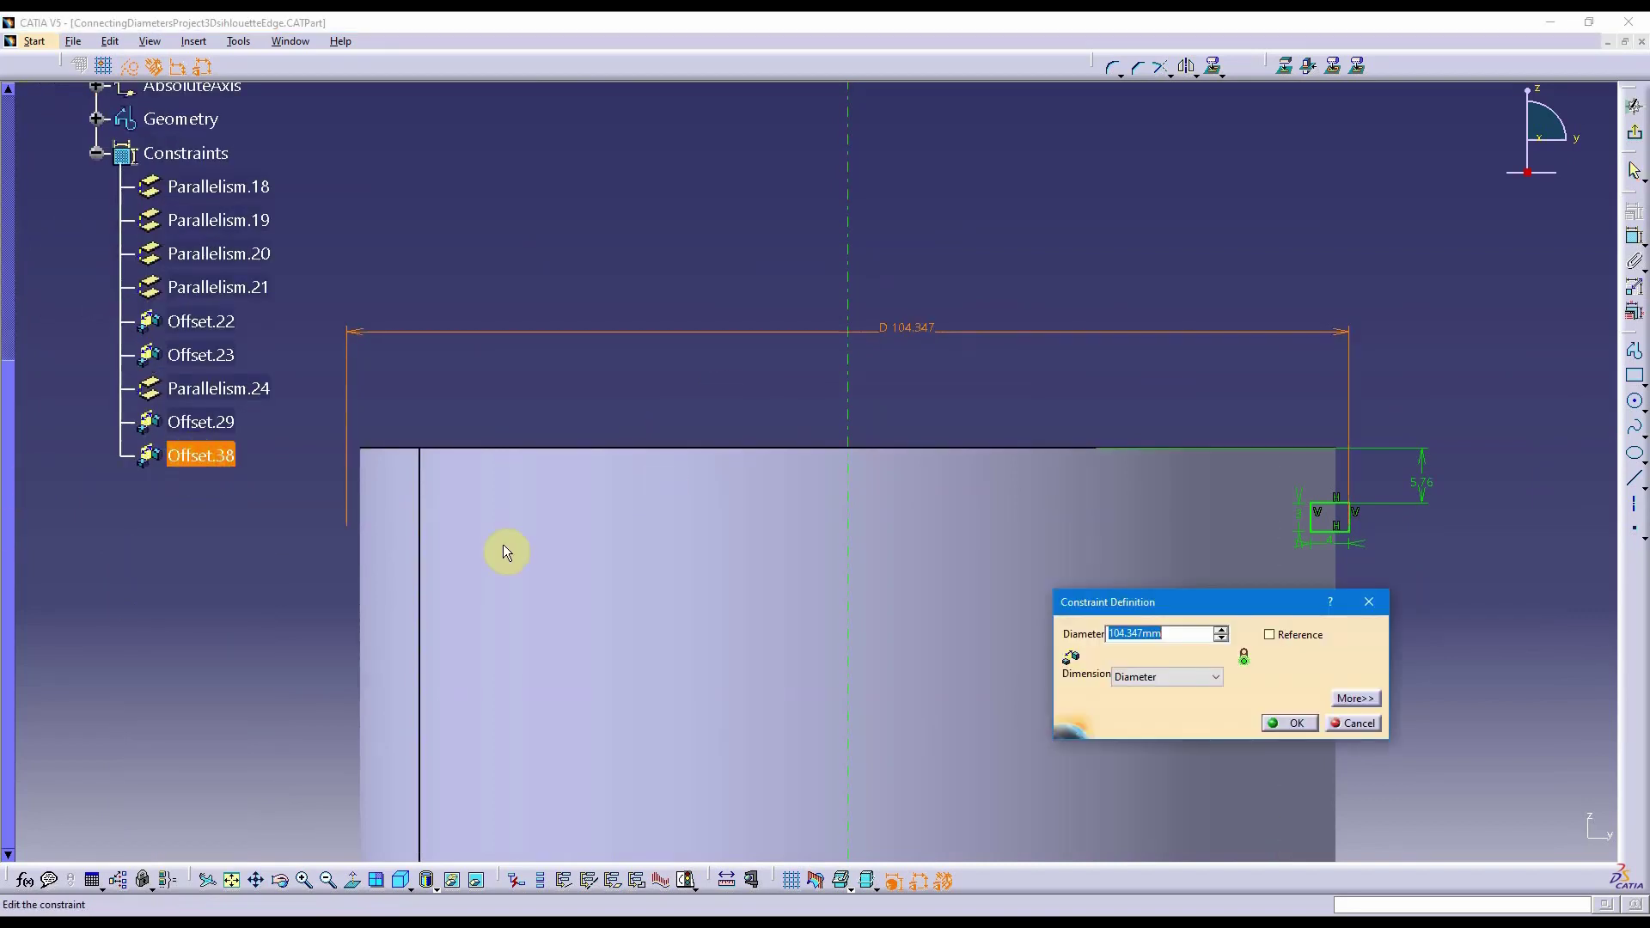
drag(1210, 610, 1088, 175)
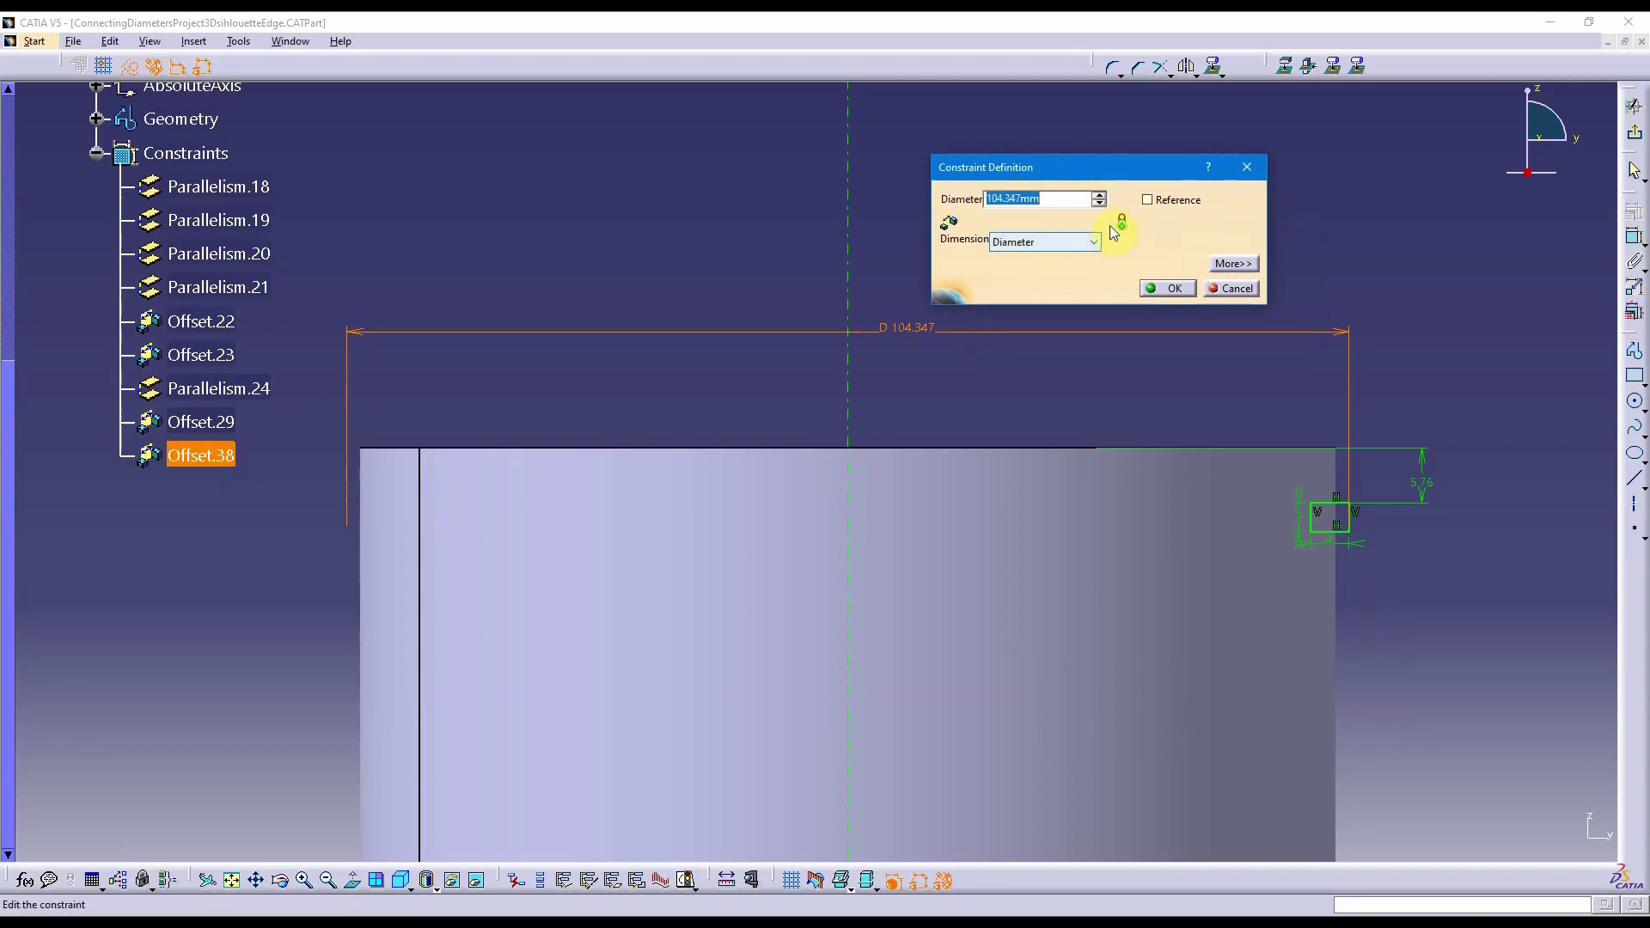
click(1167, 290)
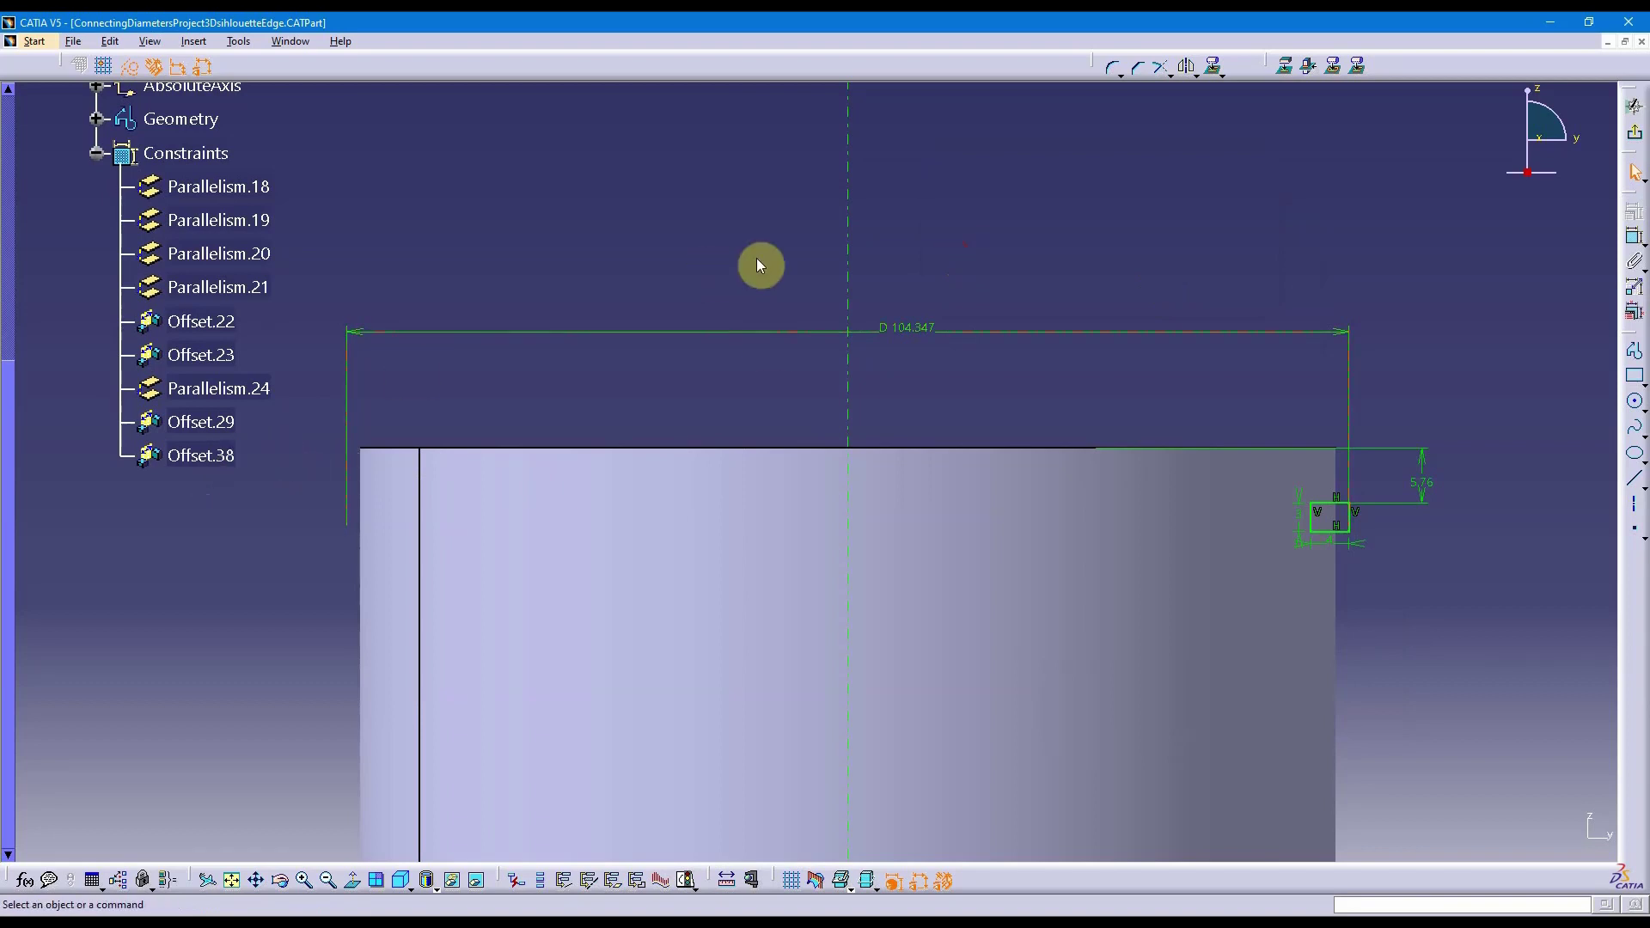
middle_drag(761, 266, 634, 361)
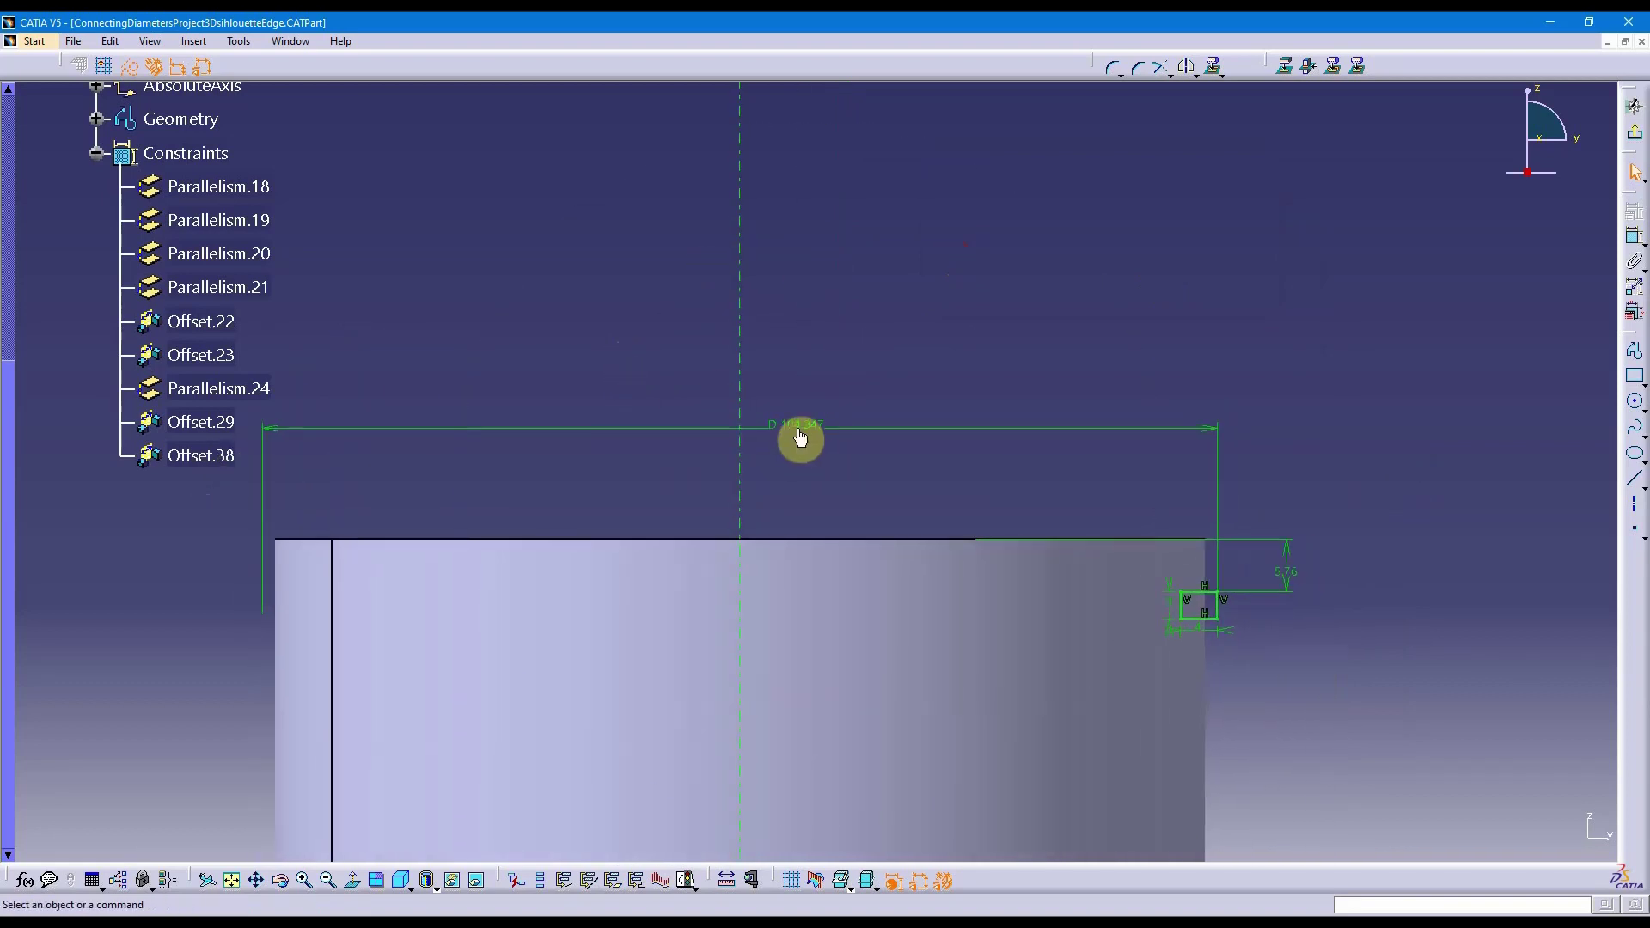
mouse_move(814, 431)
middle_down()
mouse_move(887, 308)
mouse_move(891, 361)
mouse_move(1274, 564)
mouse_move(1263, 534)
mouse_move(1221, 595)
mouse_move(1197, 575)
middle_up()
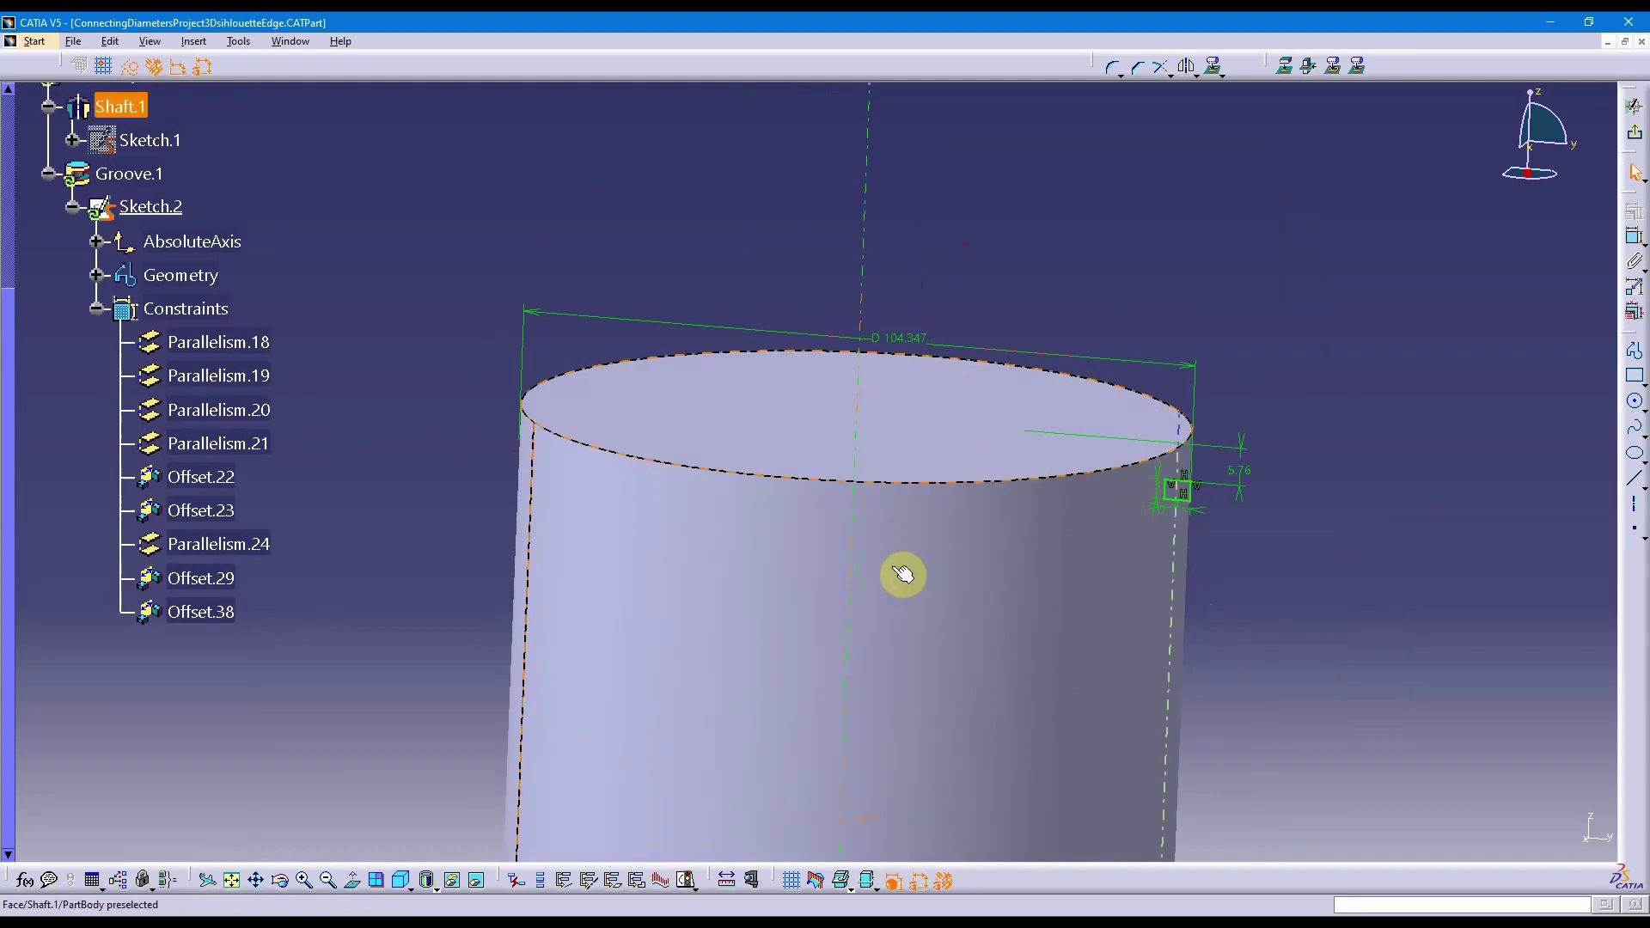
Step: Orbit the view to show the shaft cylinder in 3D and select the D 104.347 dimension
middle_drag(906, 593, 829, 354)
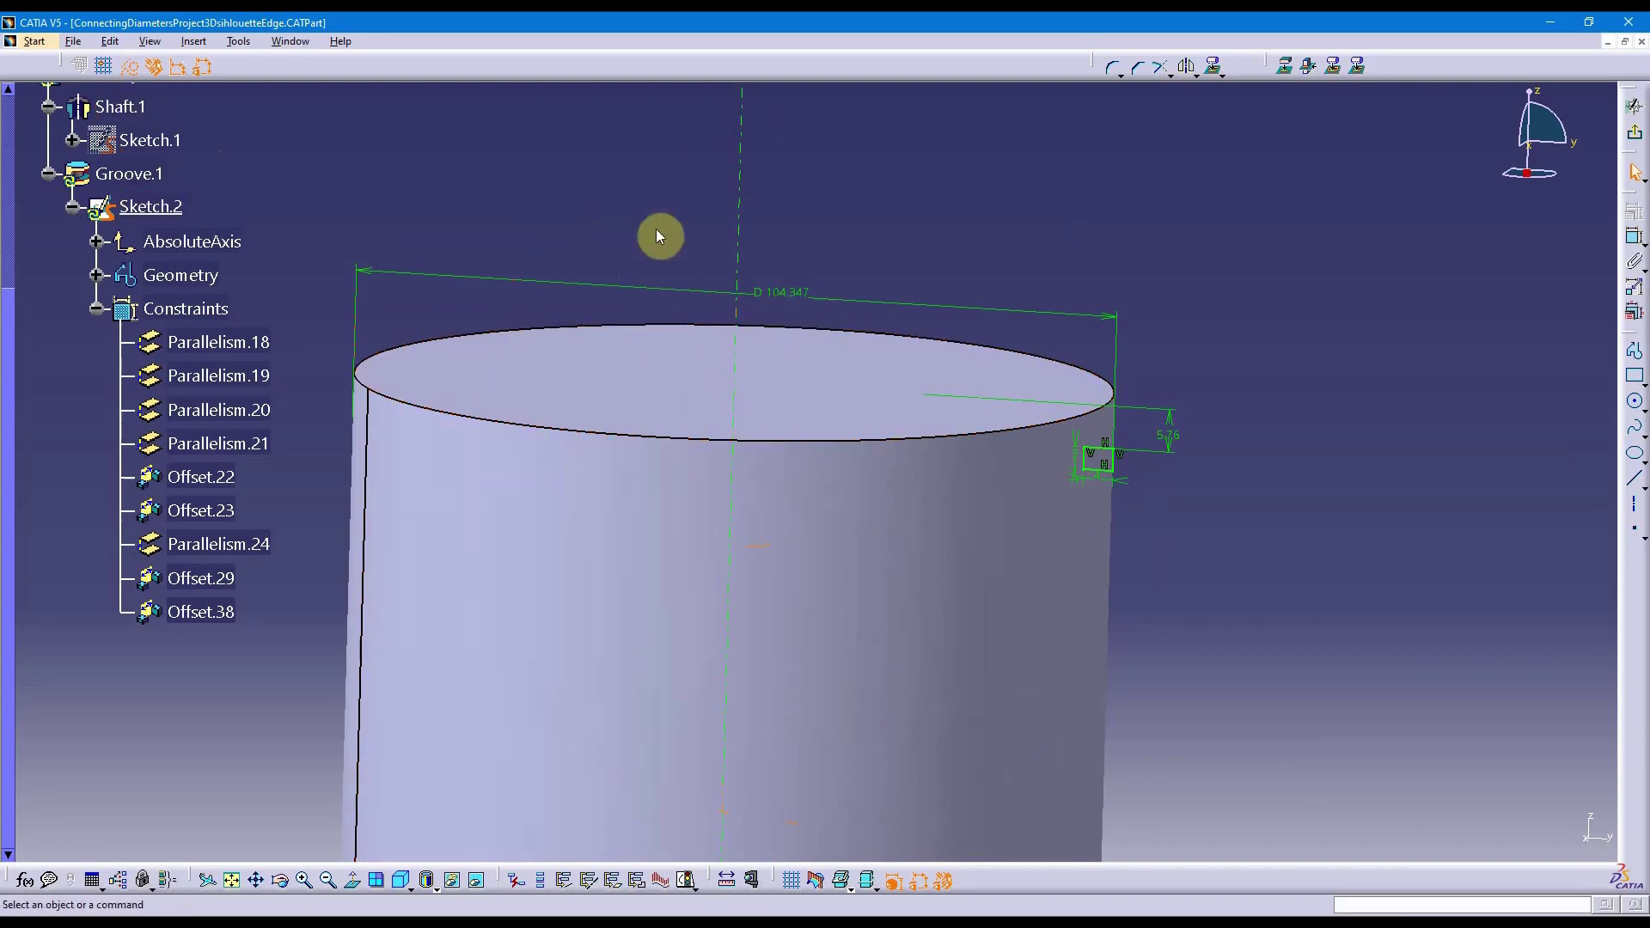
middle_drag(851, 611, 932, 762)
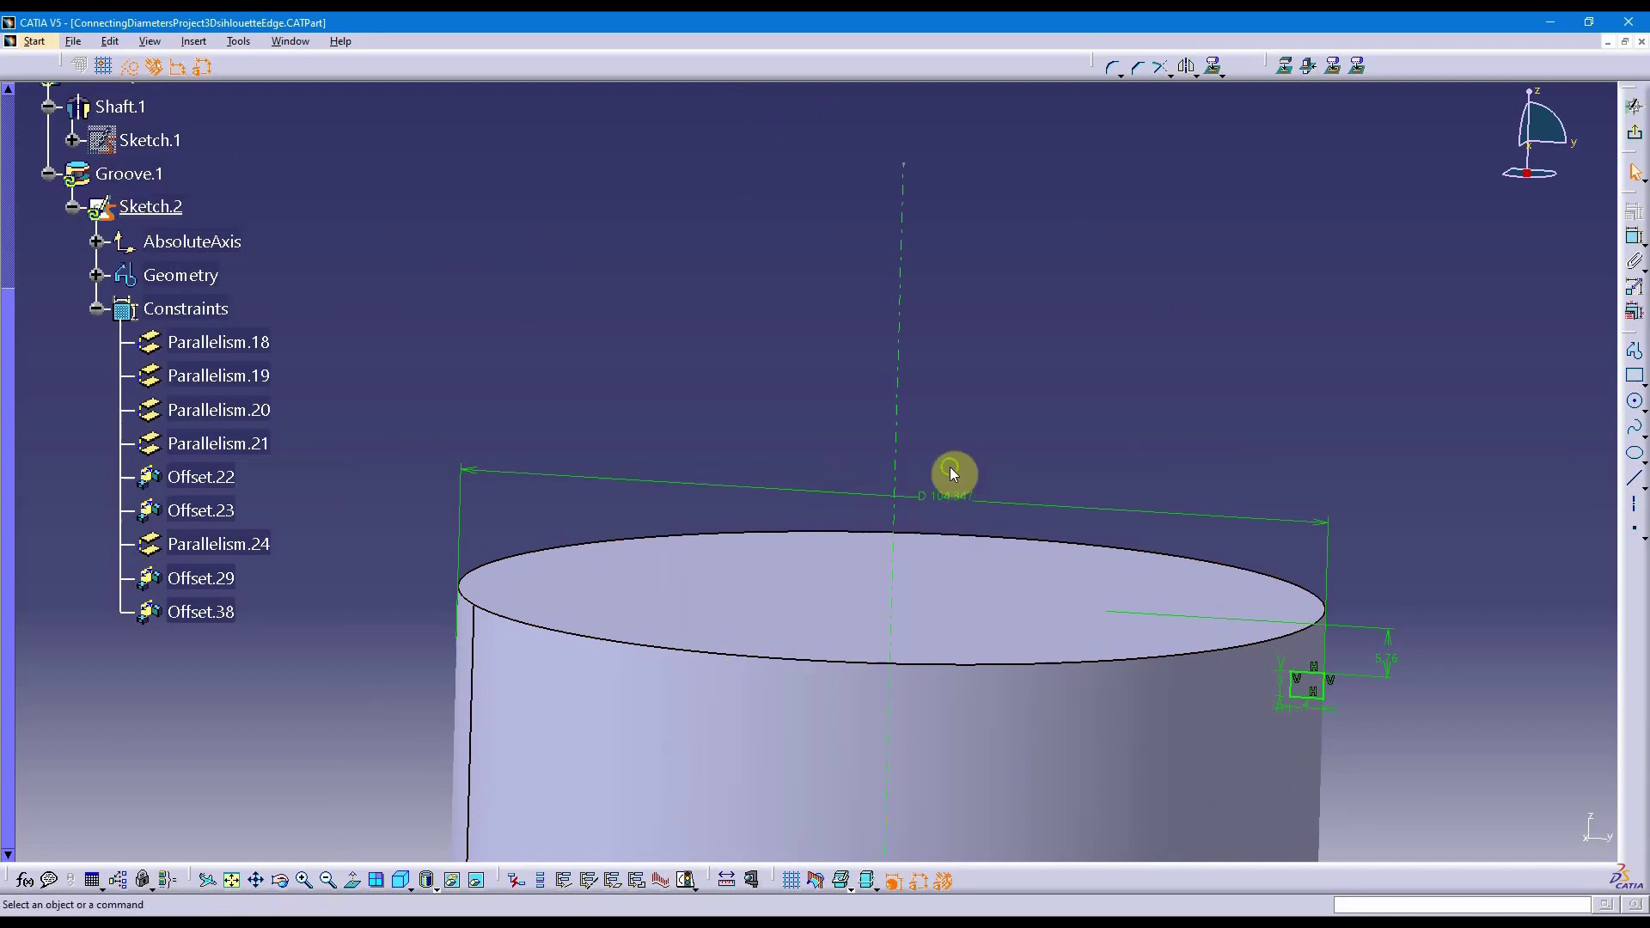
middle_drag(954, 472, 862, 365)
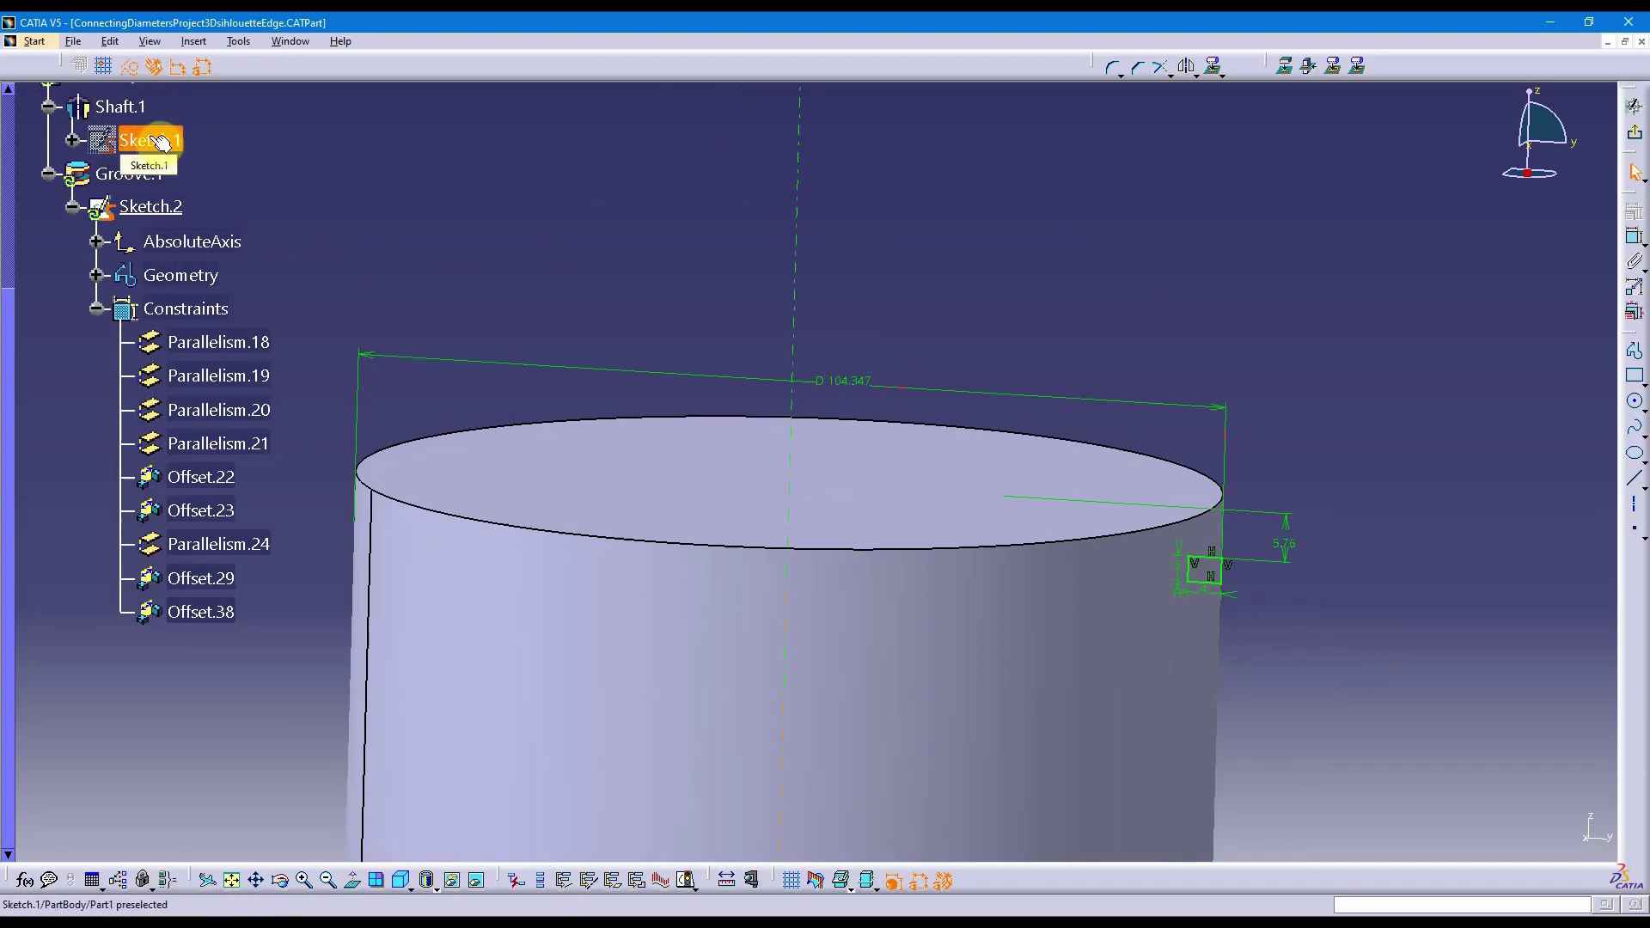
middle_drag(962, 275, 978, 250)
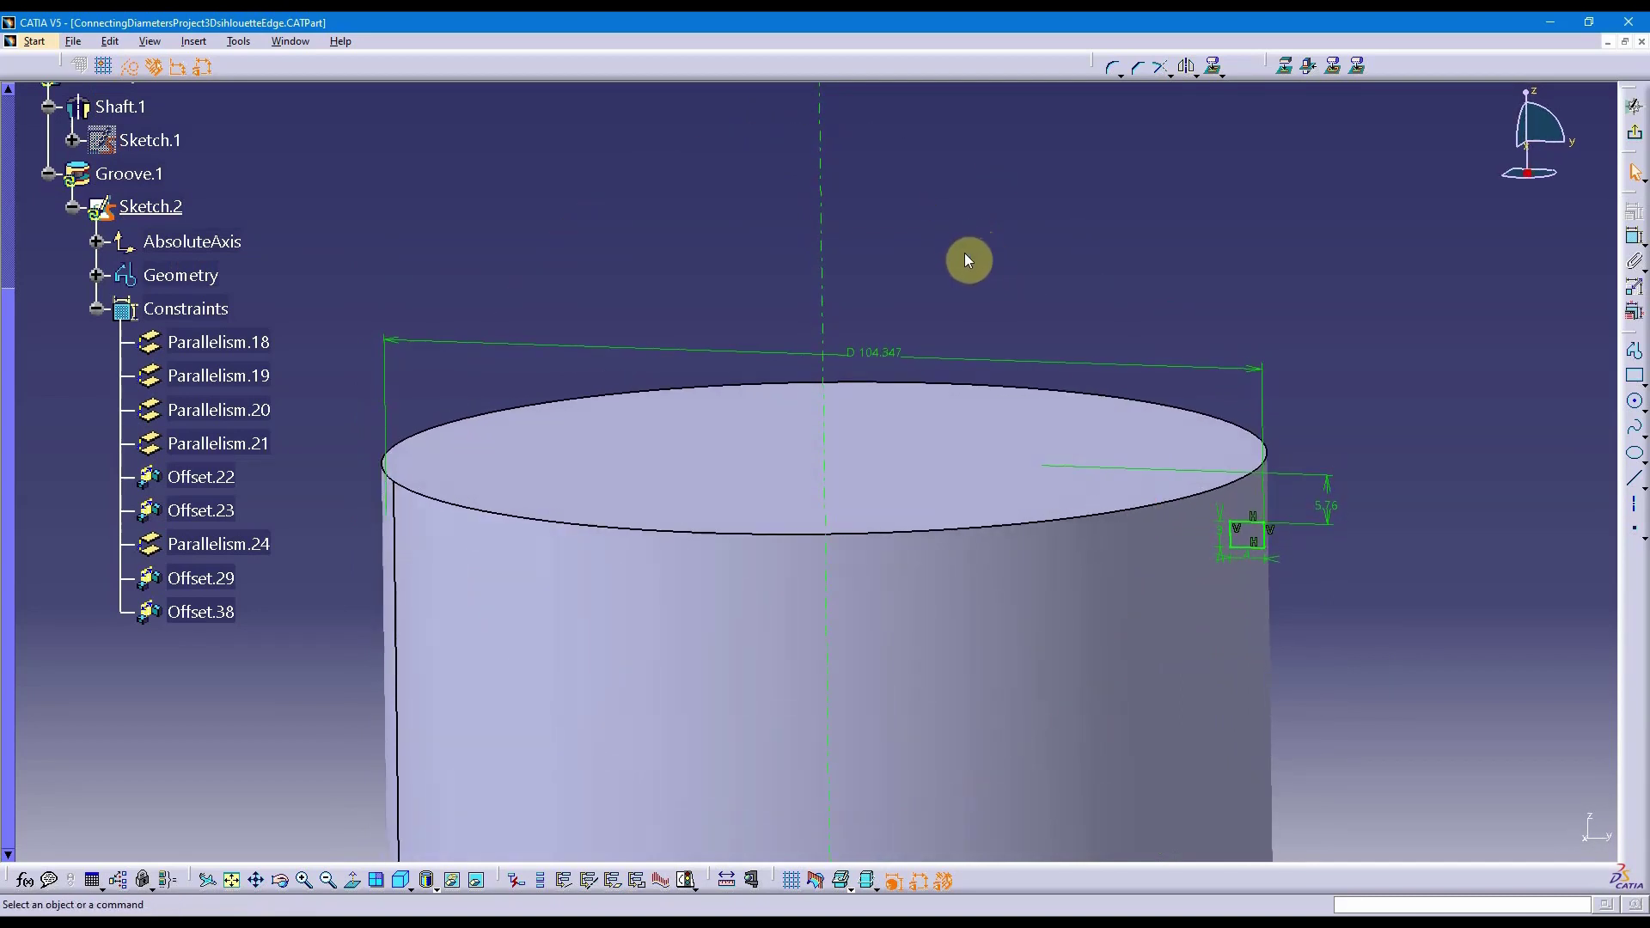
click(914, 418)
click(886, 356)
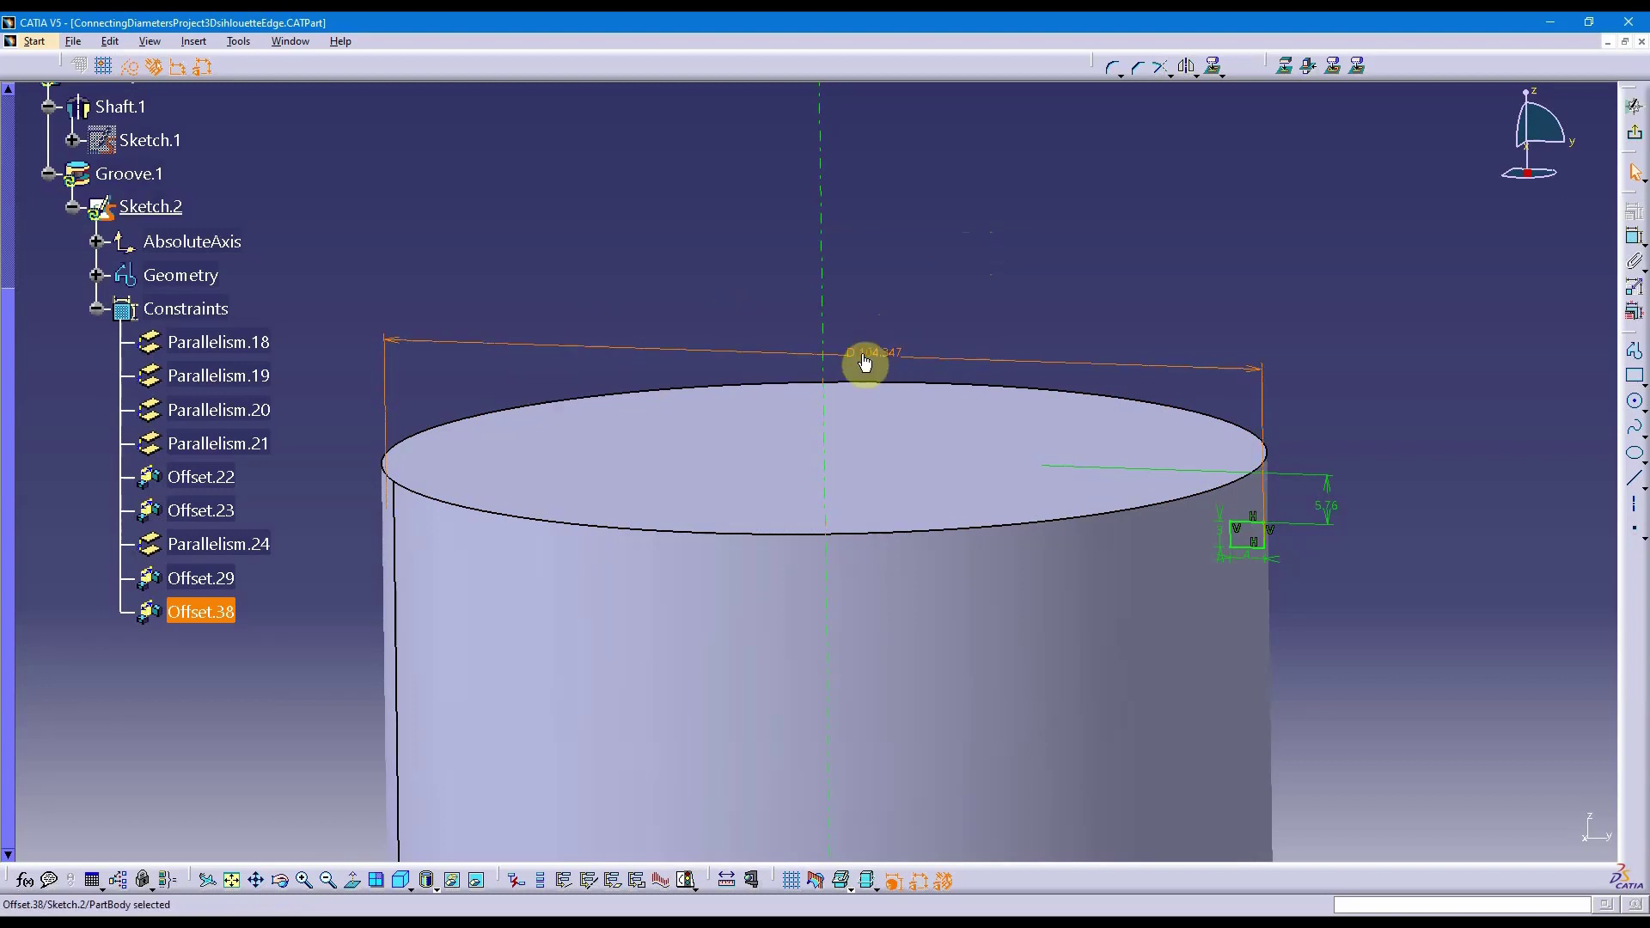
Step: Open the Formula Editor for the D 104.347 dimension's Offset.38 object
right_click(865, 356)
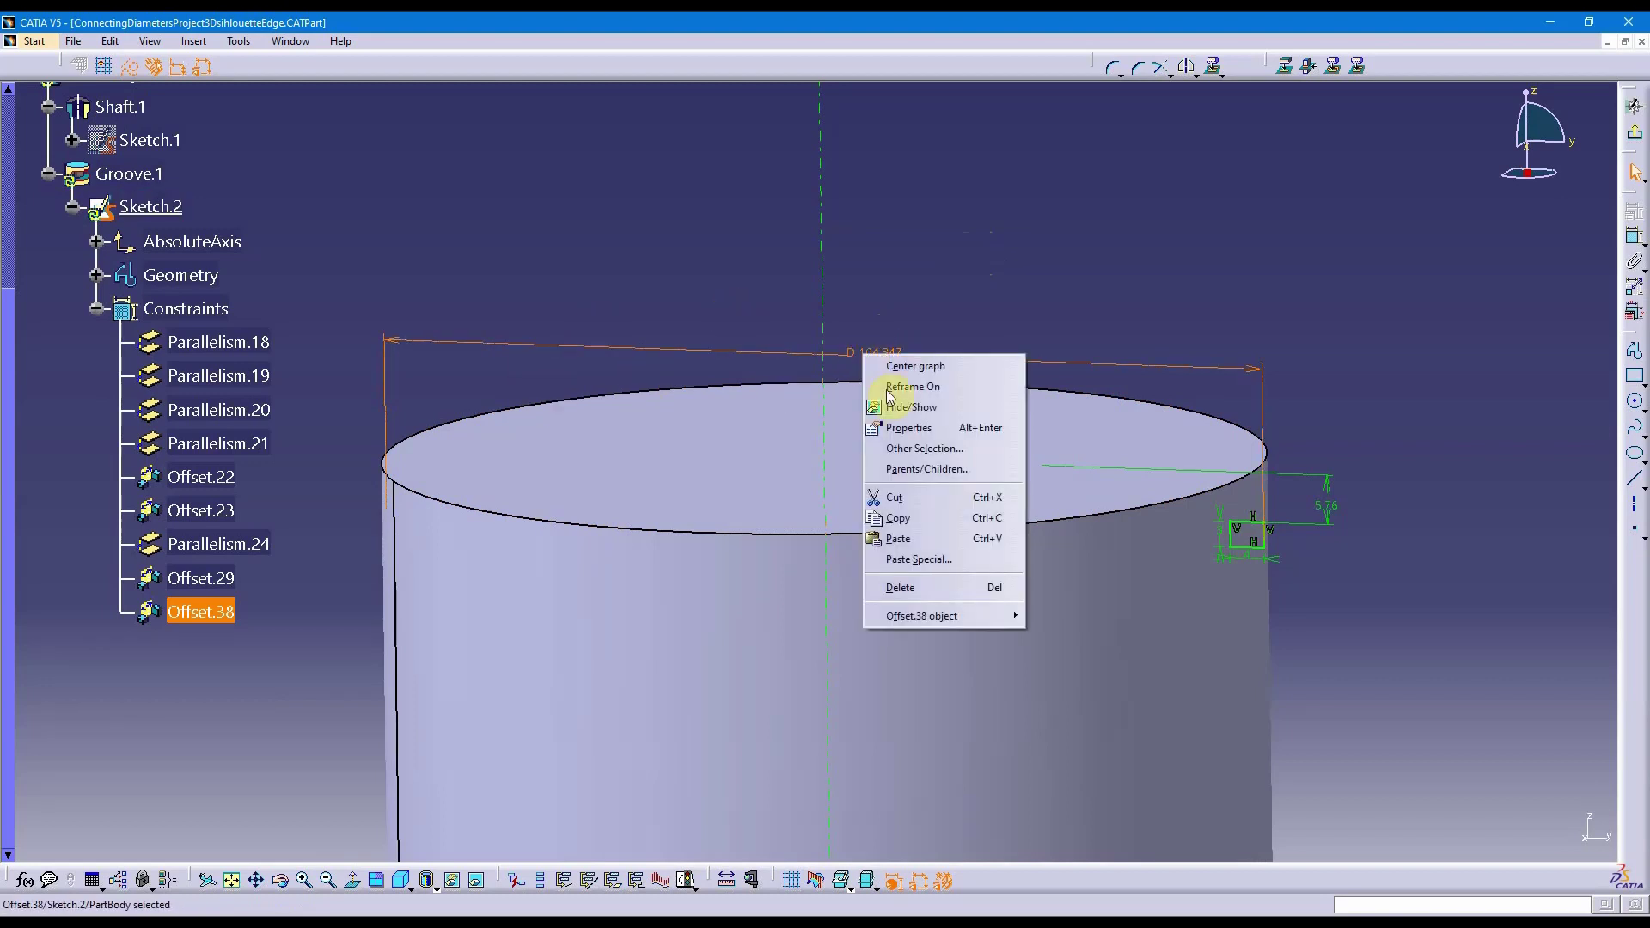
click(102, 625)
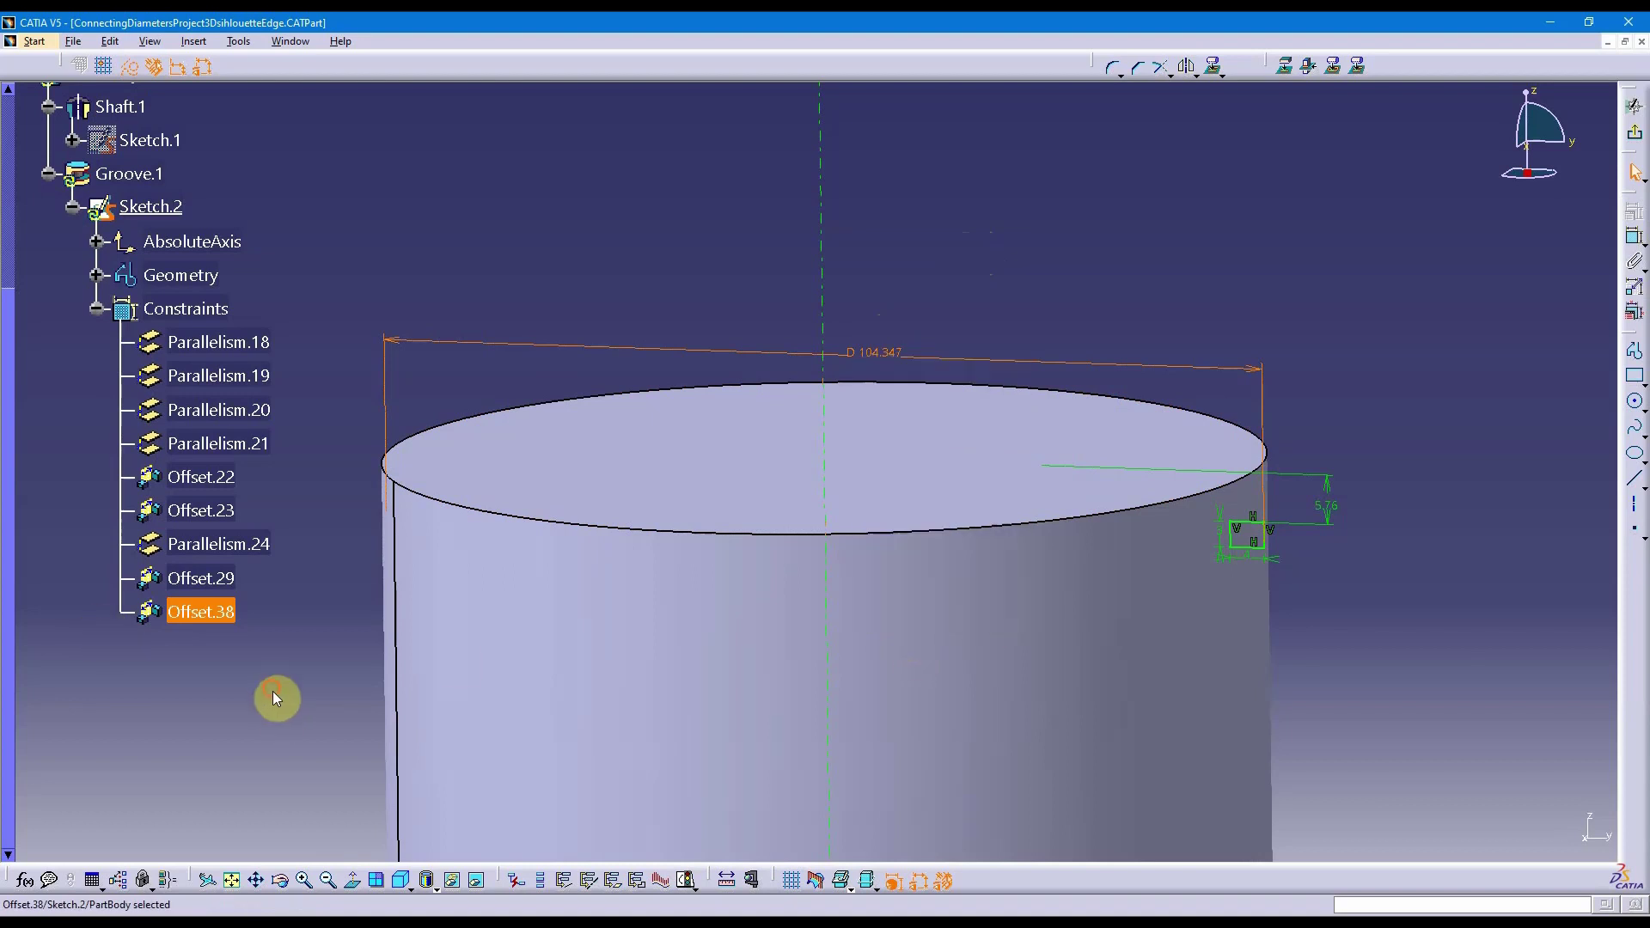
right_click(223, 626)
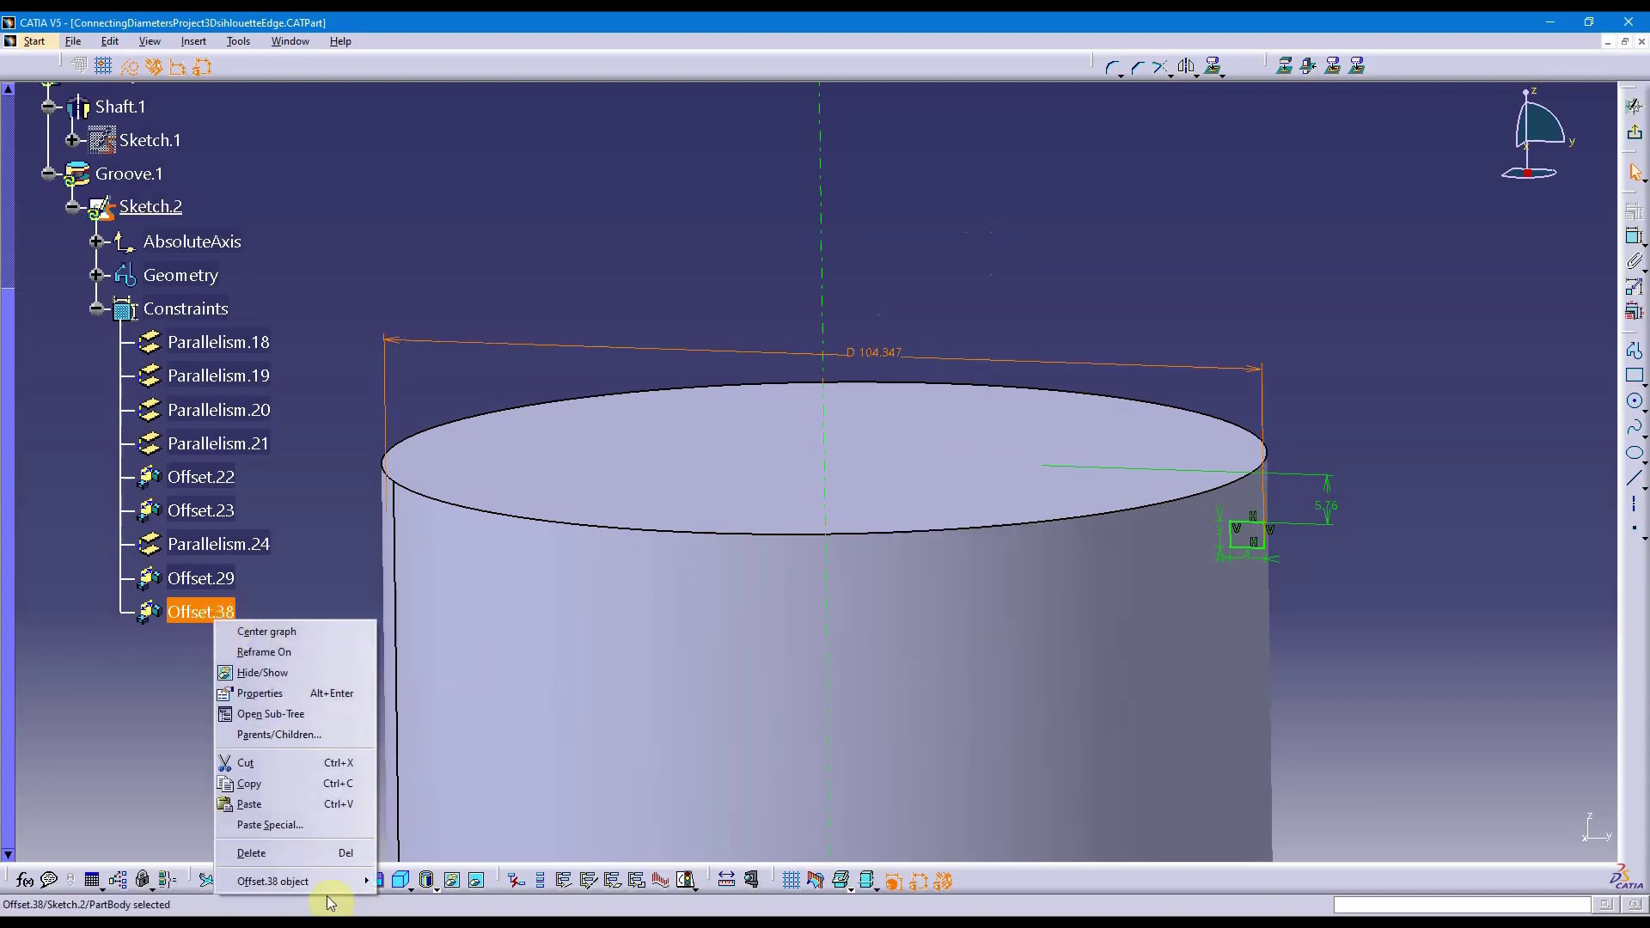
mouse_move(318, 885)
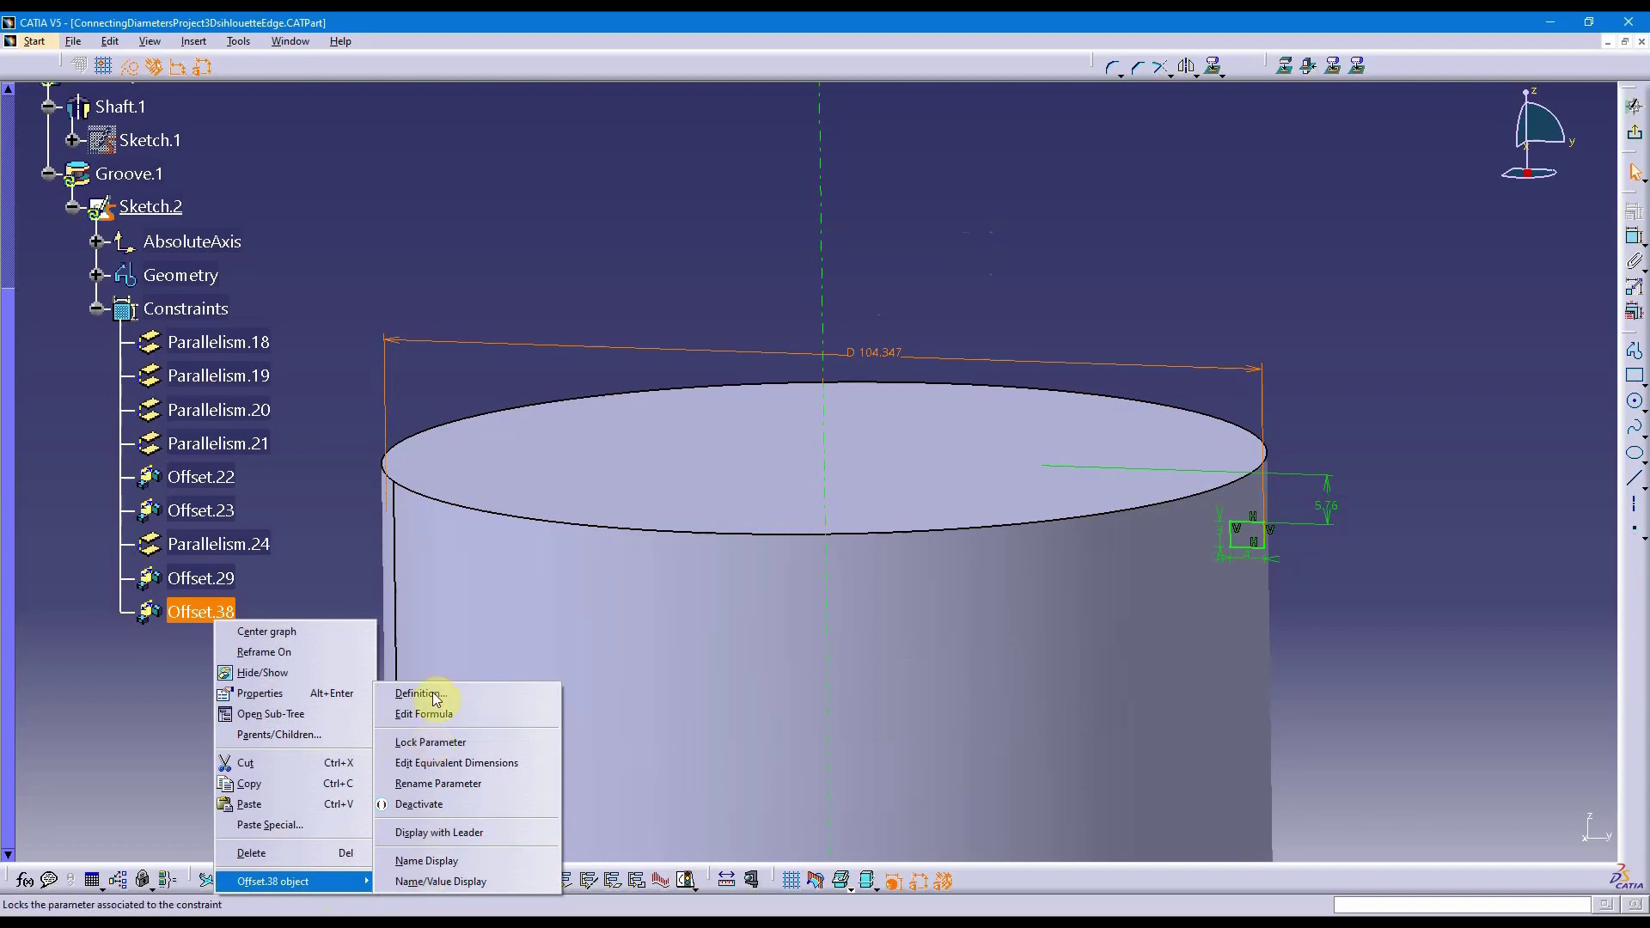
click(660, 260)
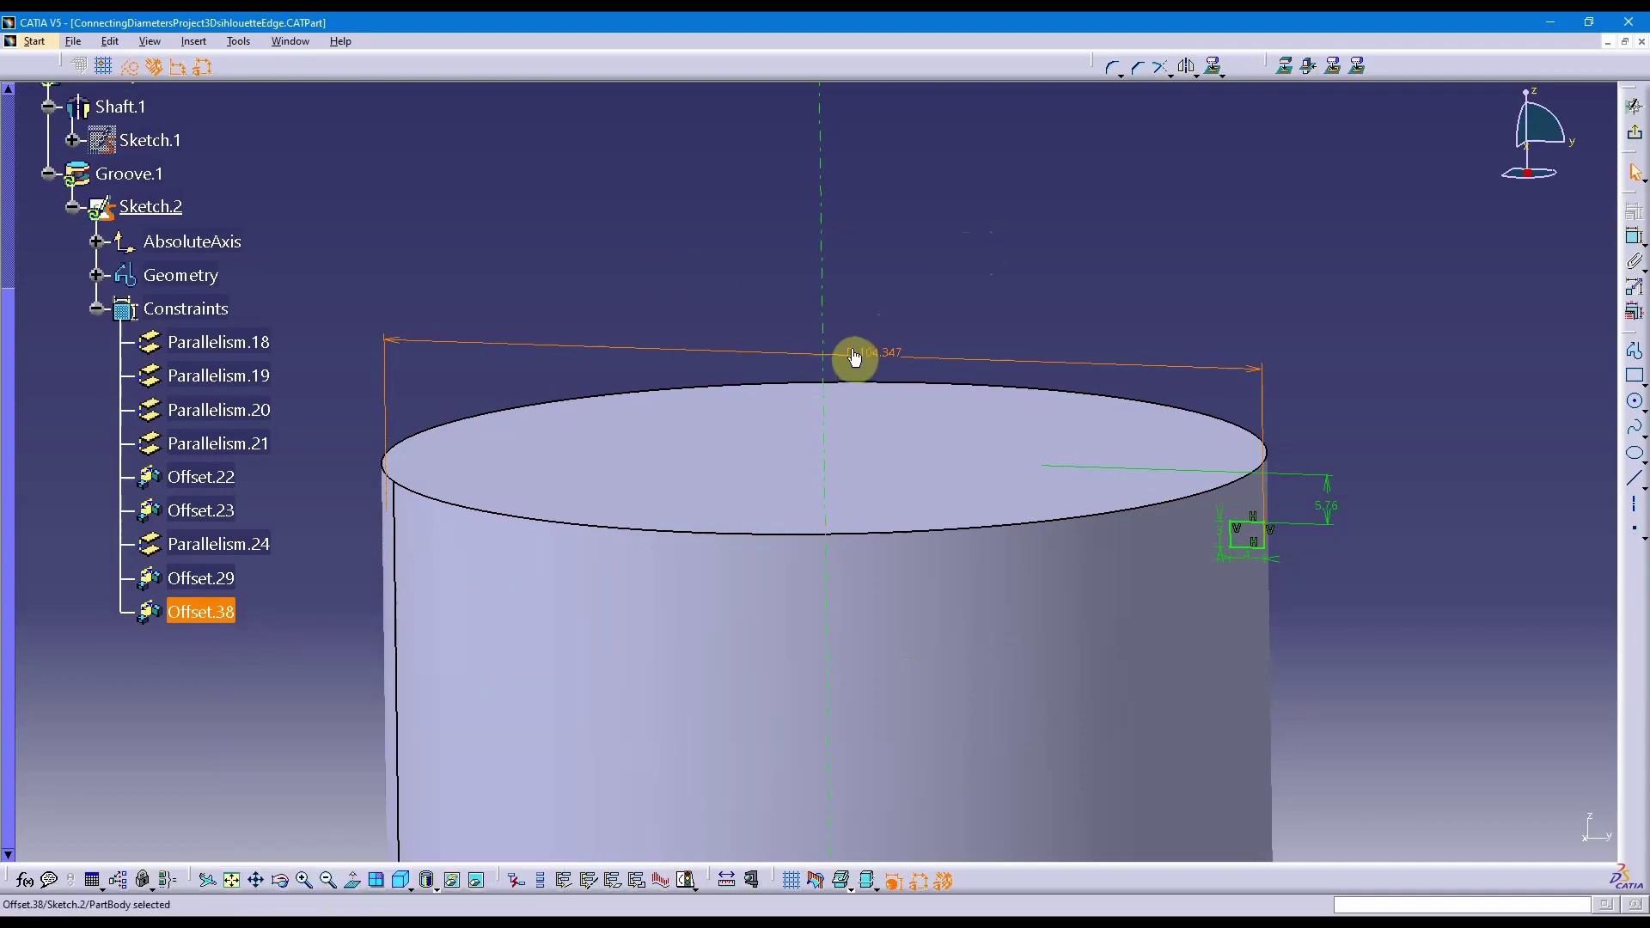
right_click(874, 354)
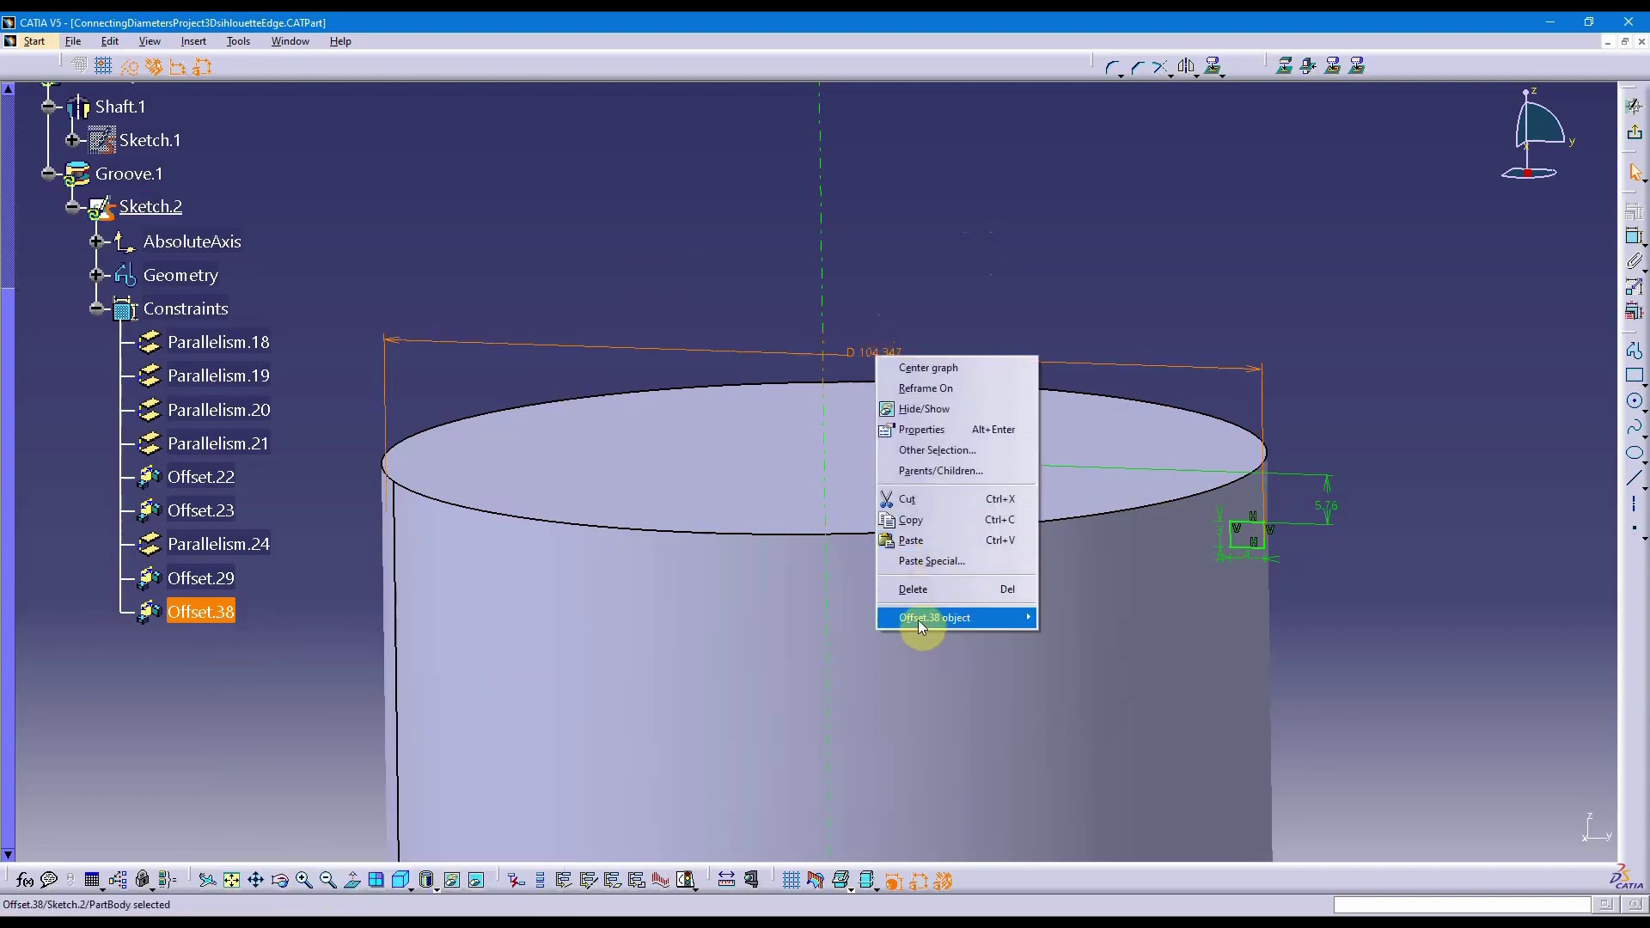
mouse_move(952, 621)
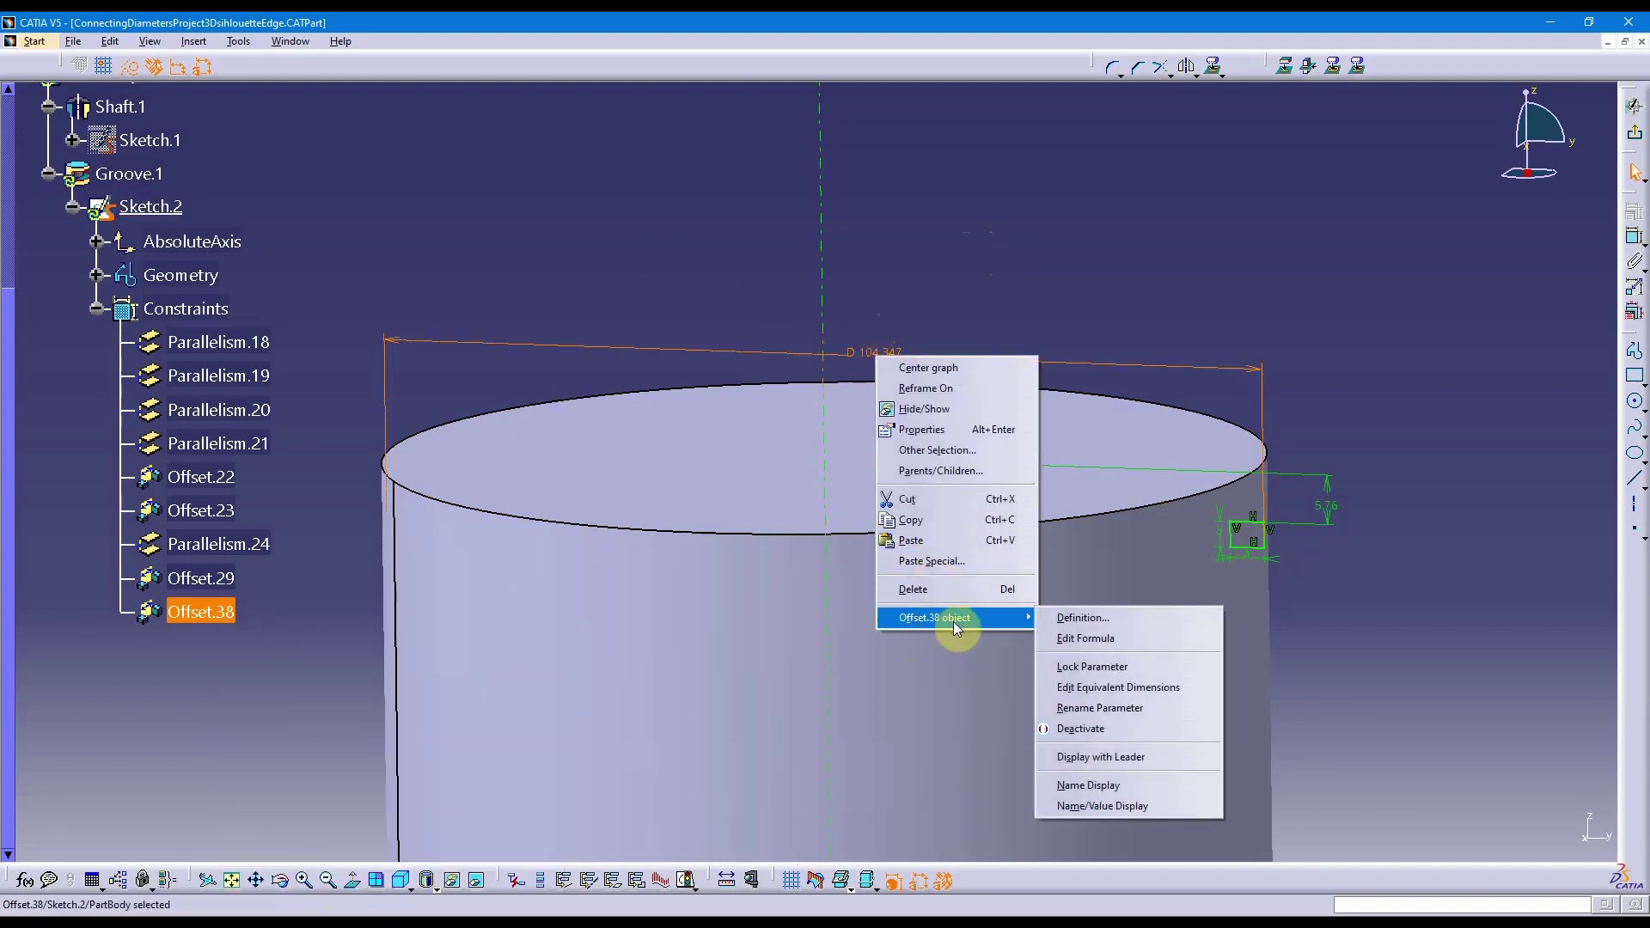
click(1087, 638)
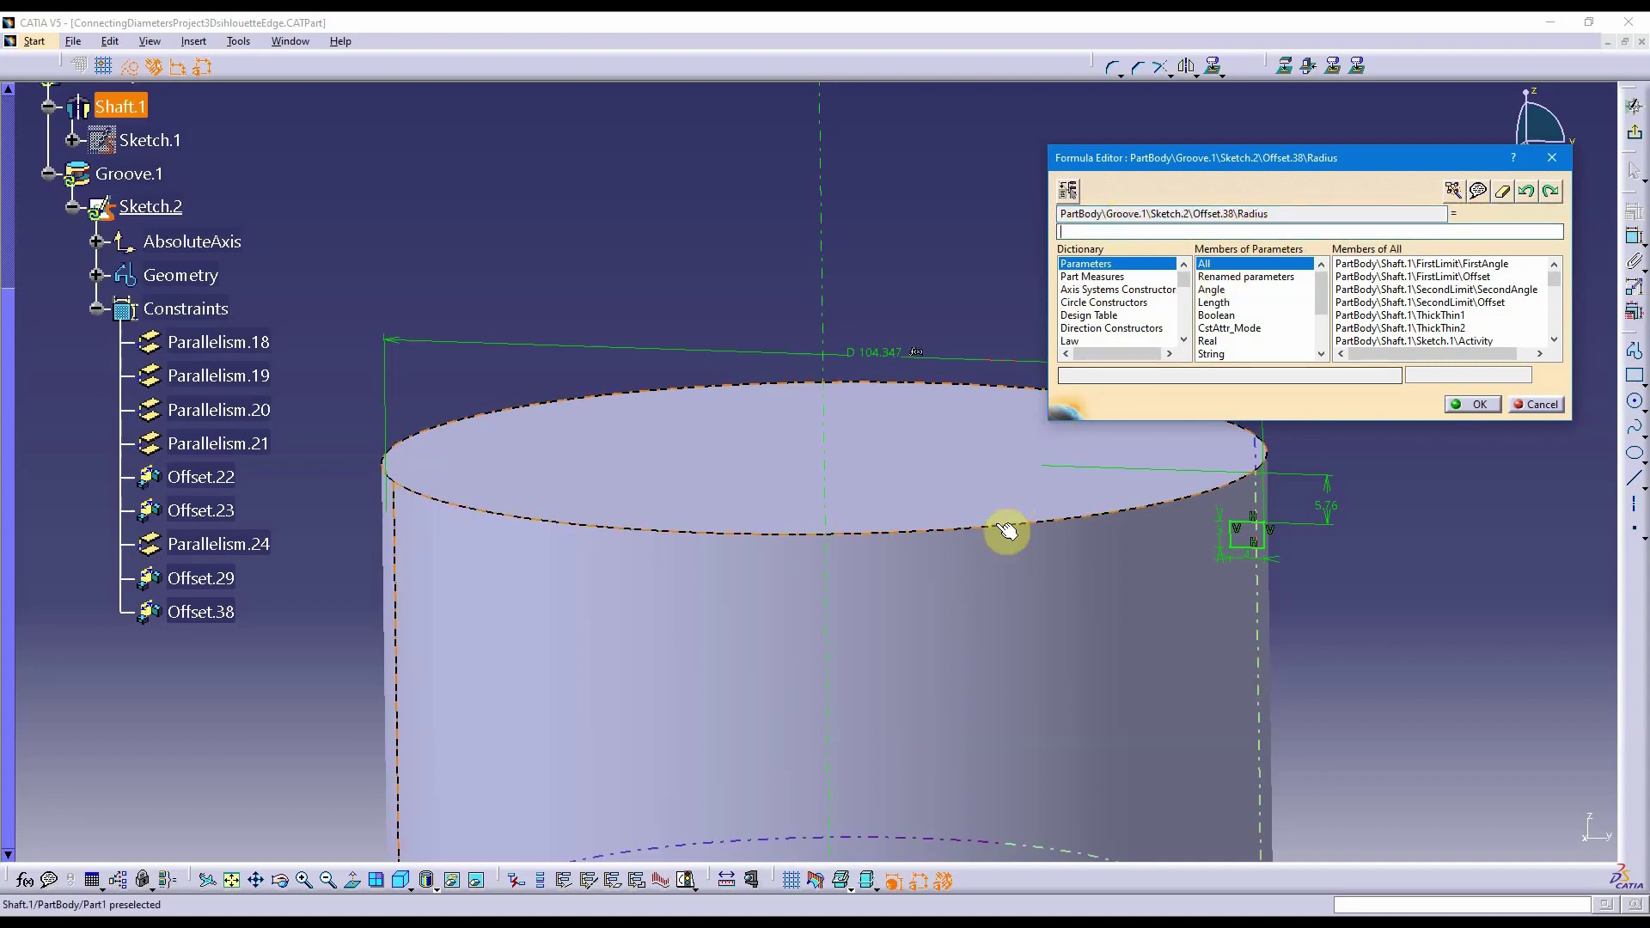
Step: Set Offset.38 Radius's formula to Shaft.1\Sketch.1\Offset.13\Radius via the shaft's D 101.6 dimension
middle_drag(1043, 633, 627, 543)
scroll(166, 258, up, 2)
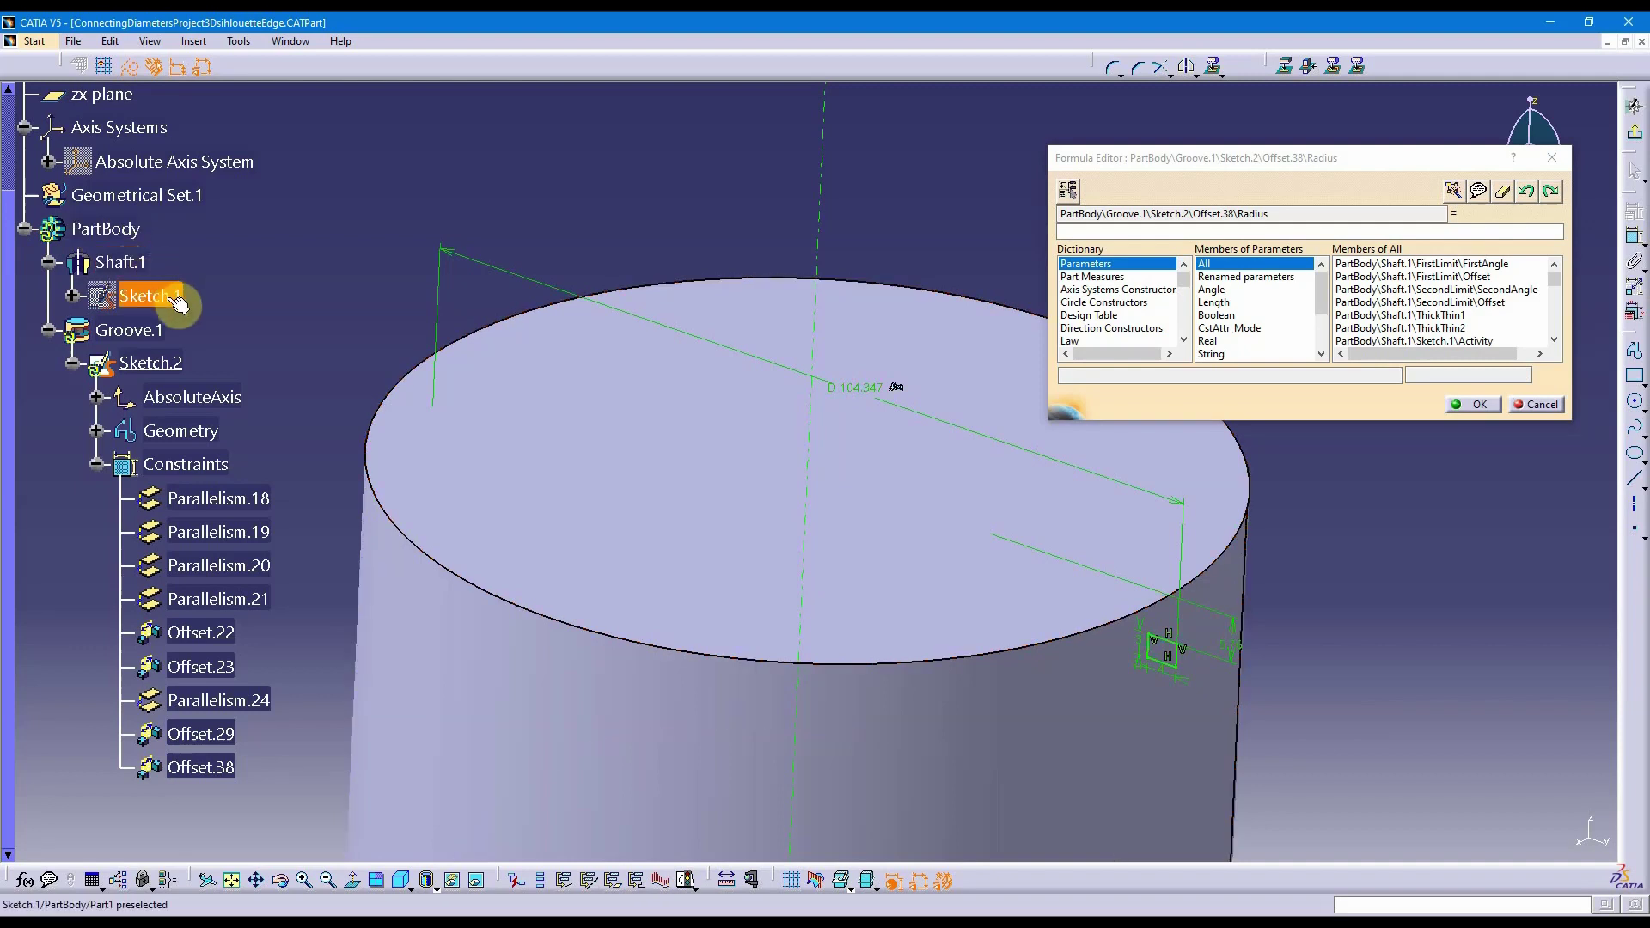
click(72, 296)
click(97, 397)
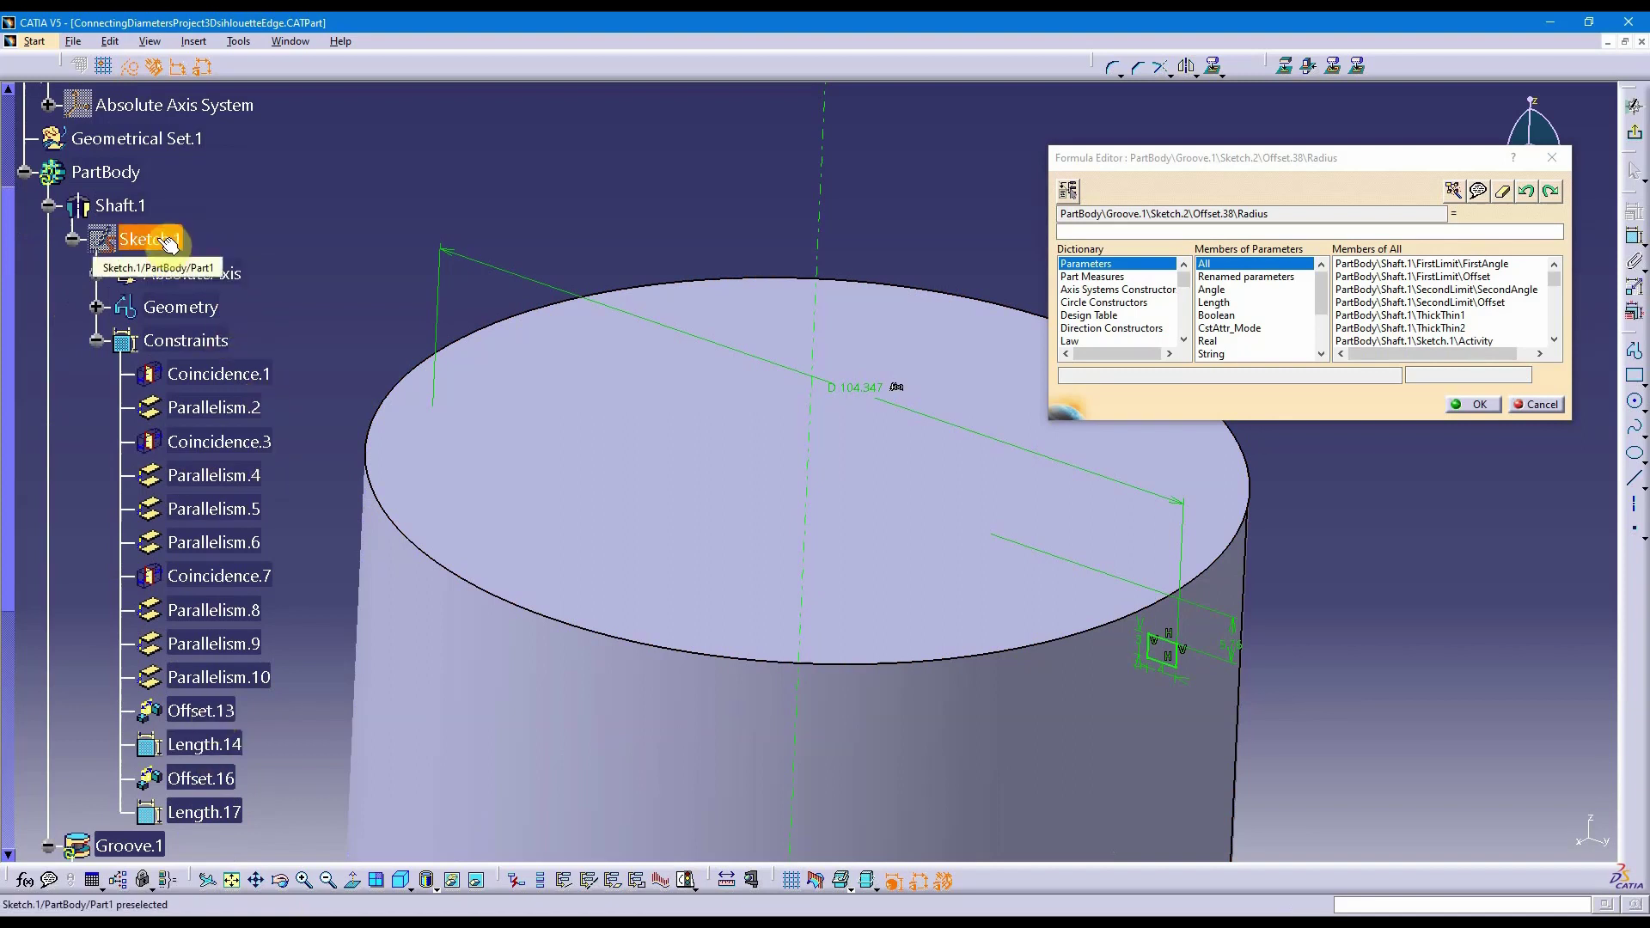
mouse_move(763, 379)
middle_down()
mouse_move(504, 502)
mouse_move(547, 578)
mouse_move(607, 633)
mouse_move(633, 581)
mouse_move(785, 571)
mouse_move(648, 540)
mouse_move(660, 515)
middle_up()
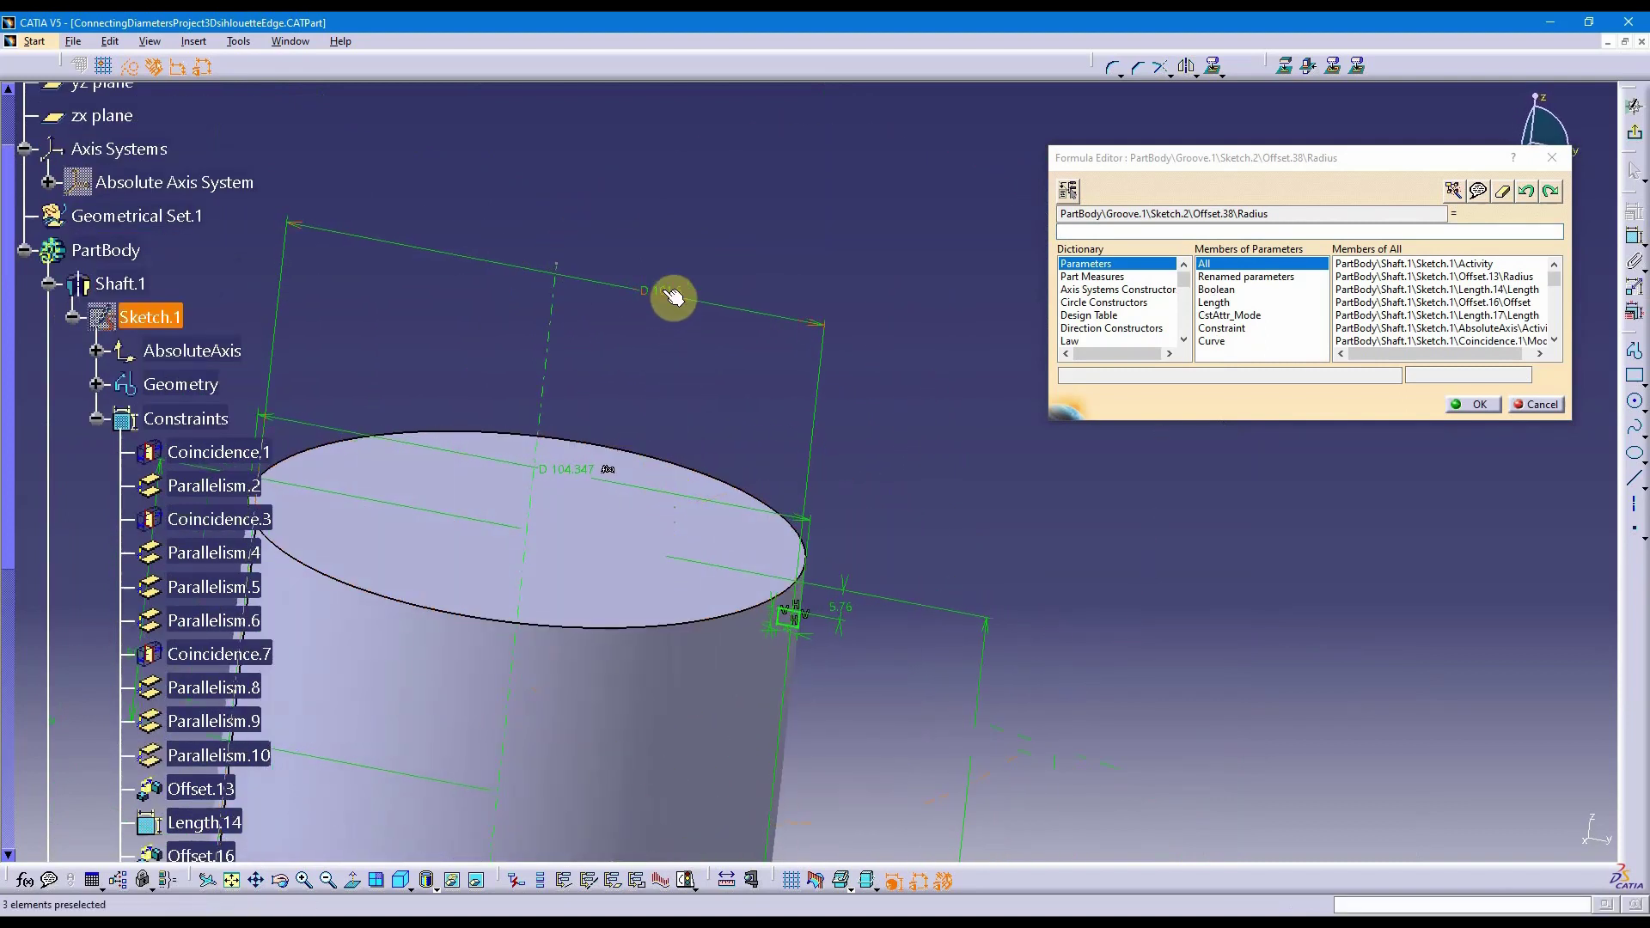
scroll(660, 378, down, 3)
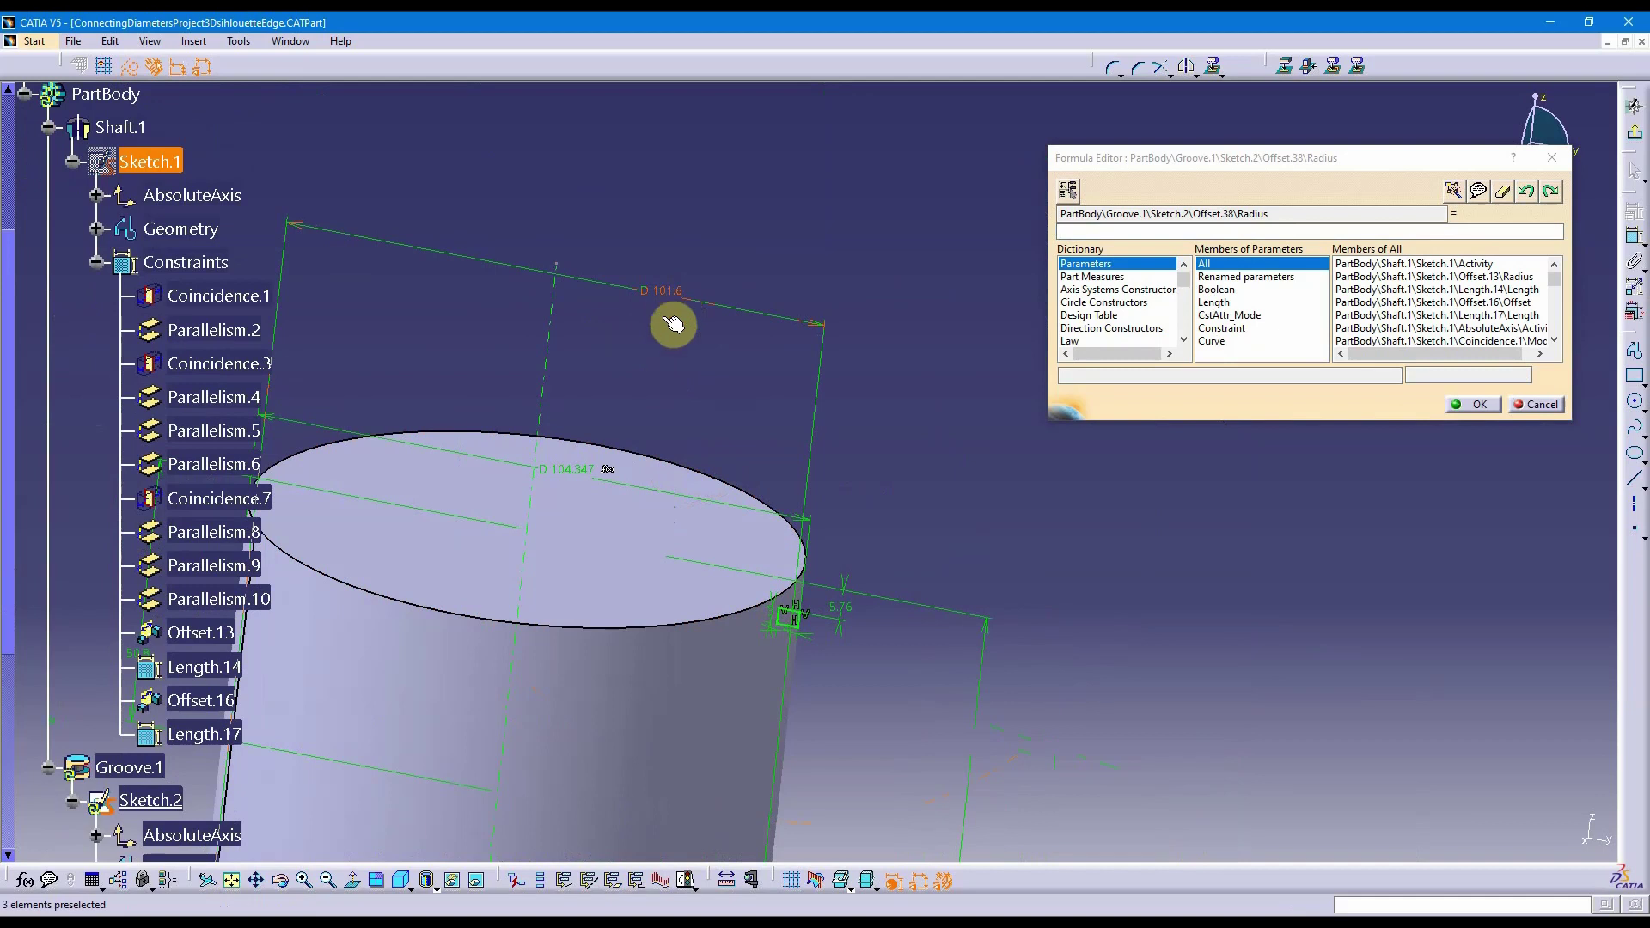
middle_drag(662, 320, 755, 432)
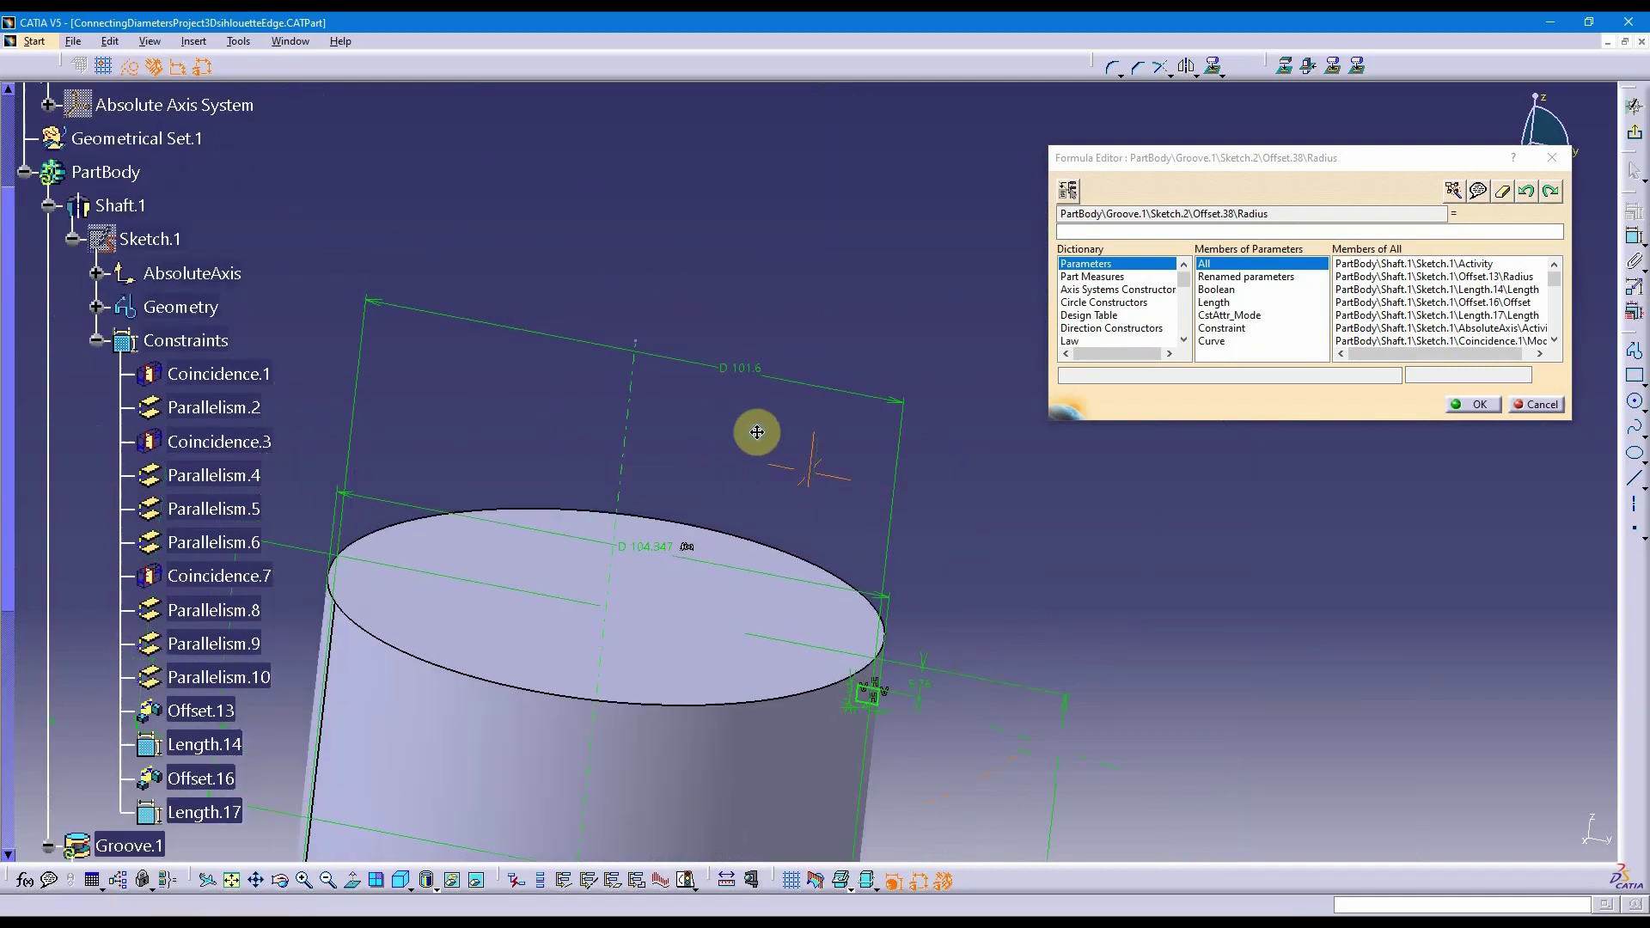
click(744, 354)
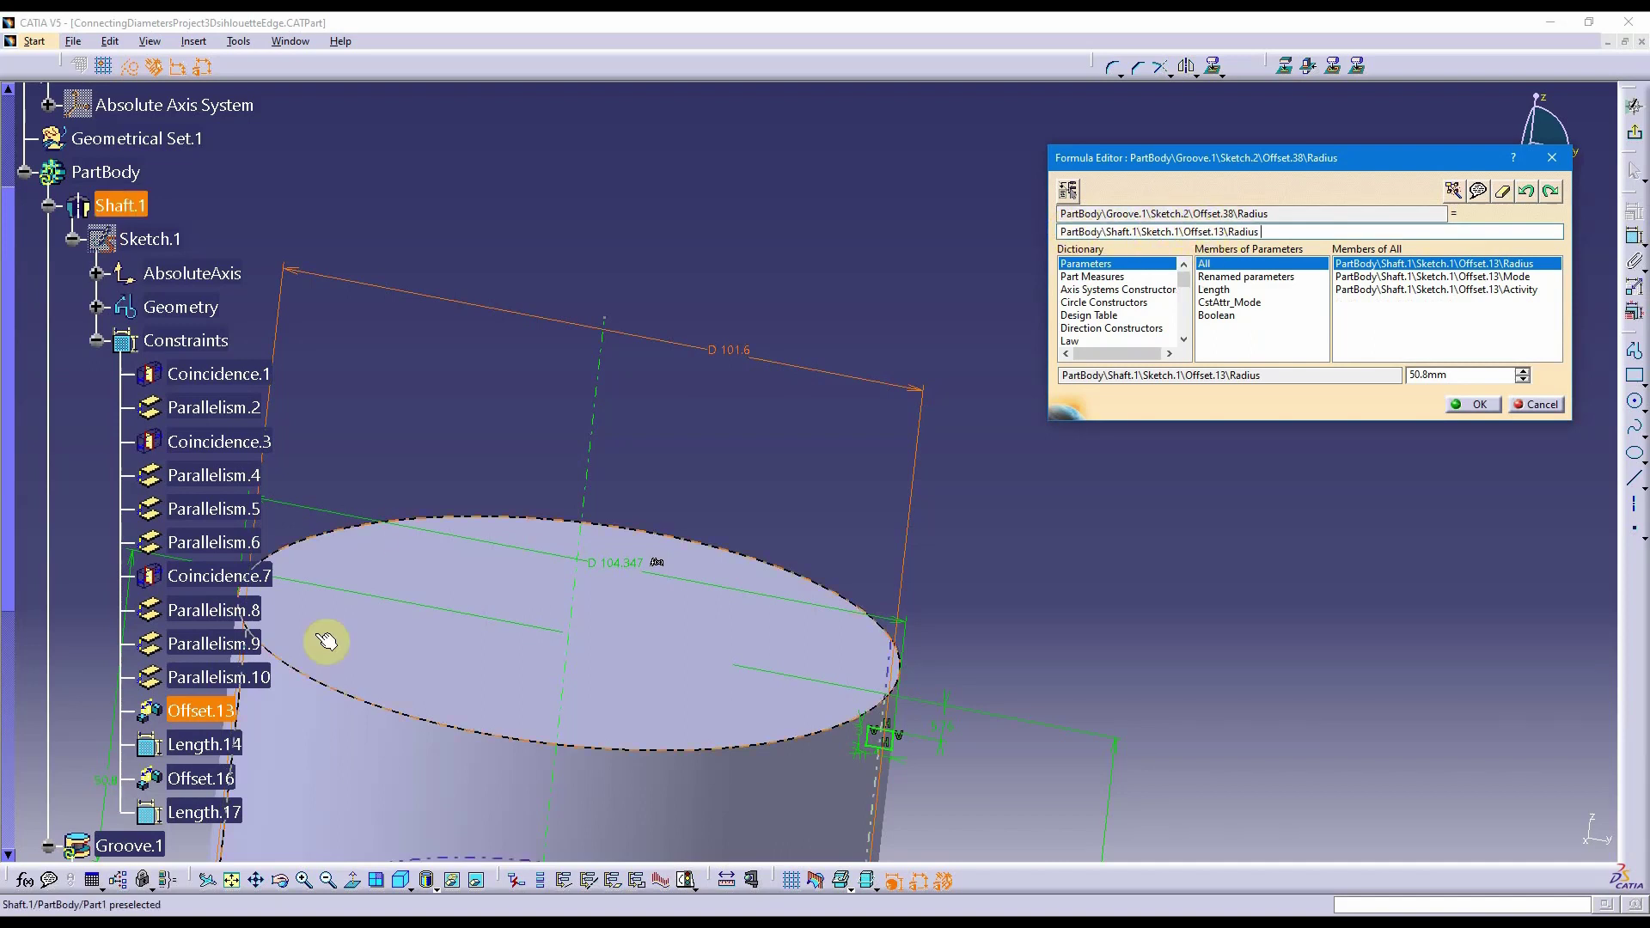
mouse_move(404, 653)
middle_down()
mouse_move(692, 545)
mouse_move(627, 589)
middle_up()
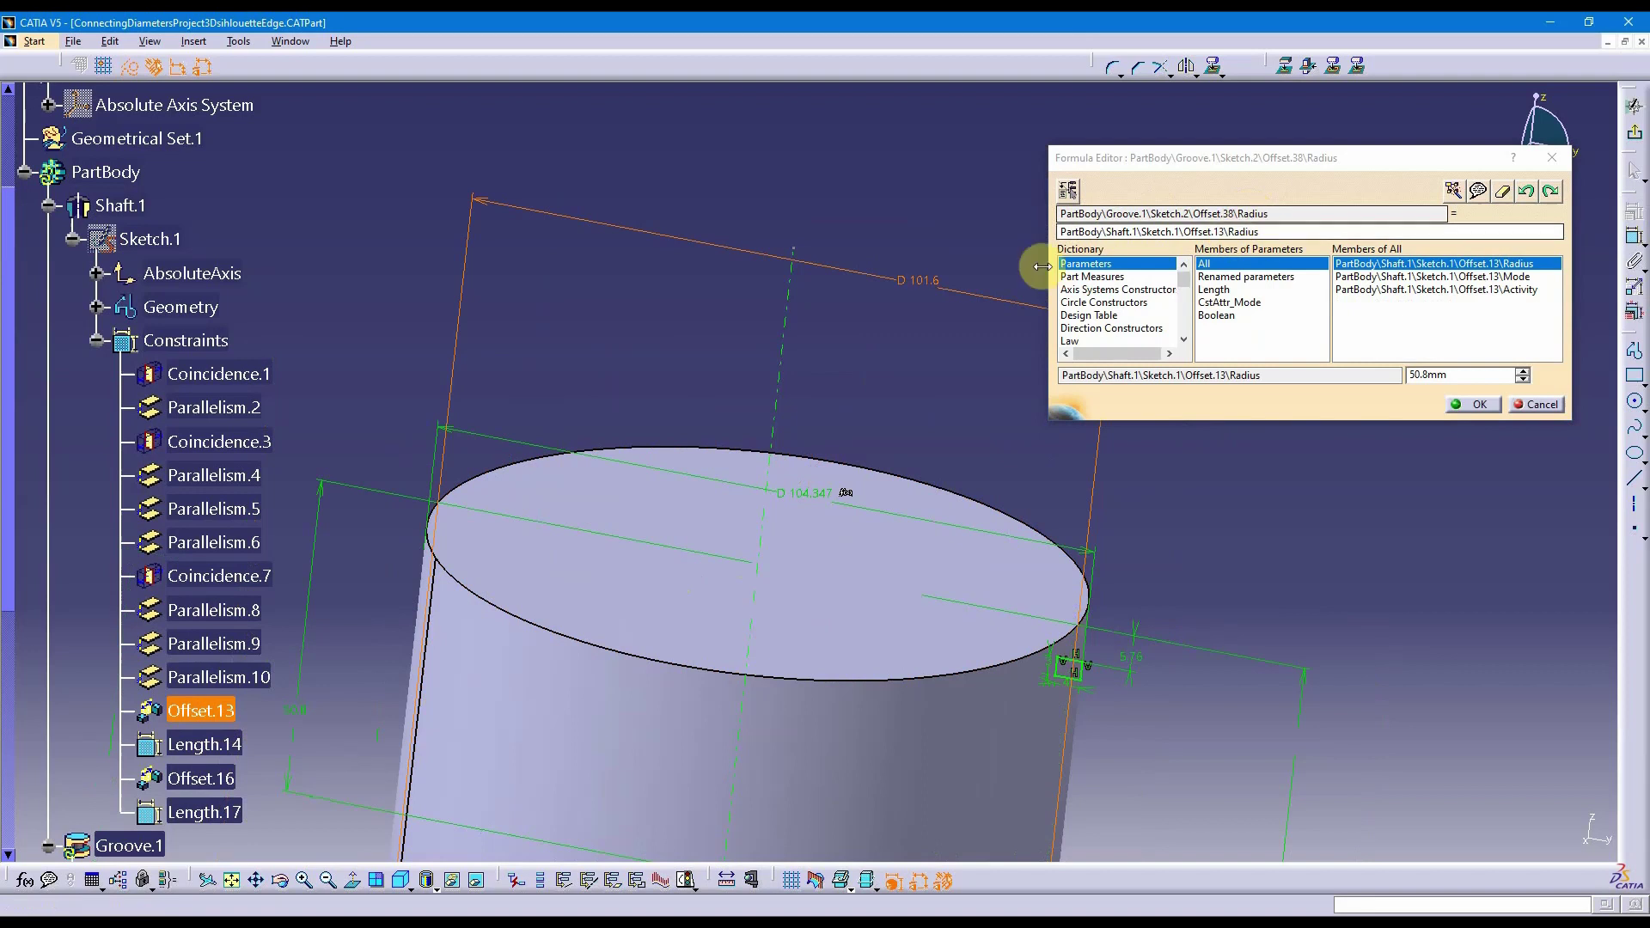
middle_drag(813, 572, 818, 482)
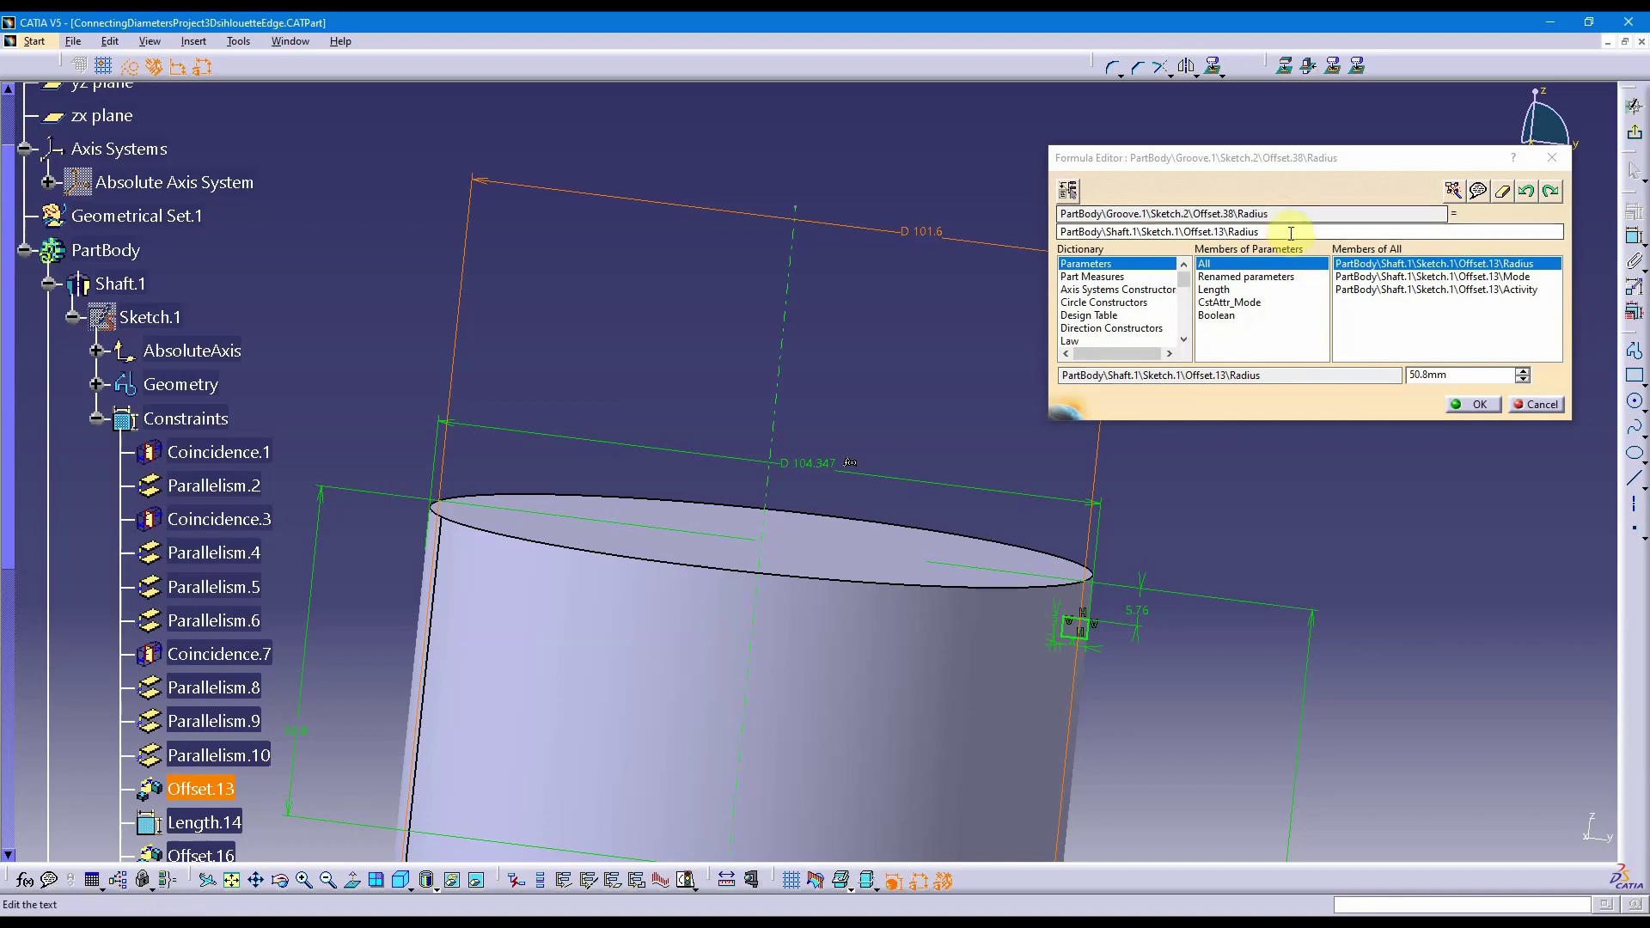
click(1475, 404)
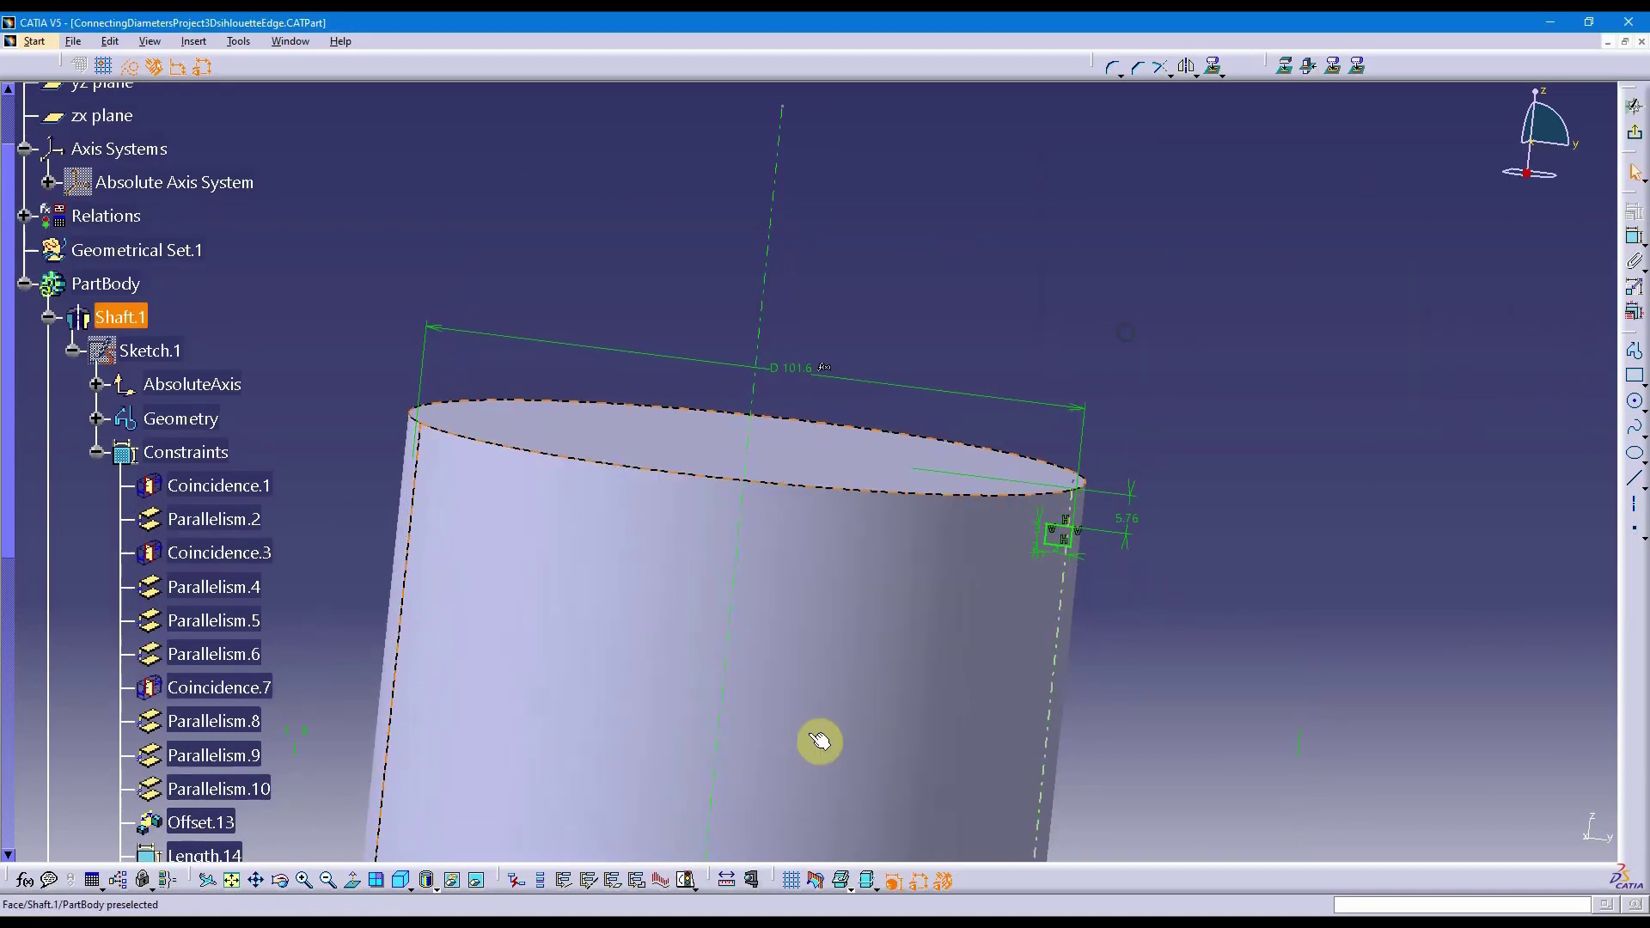
middle_drag(817, 736, 851, 601)
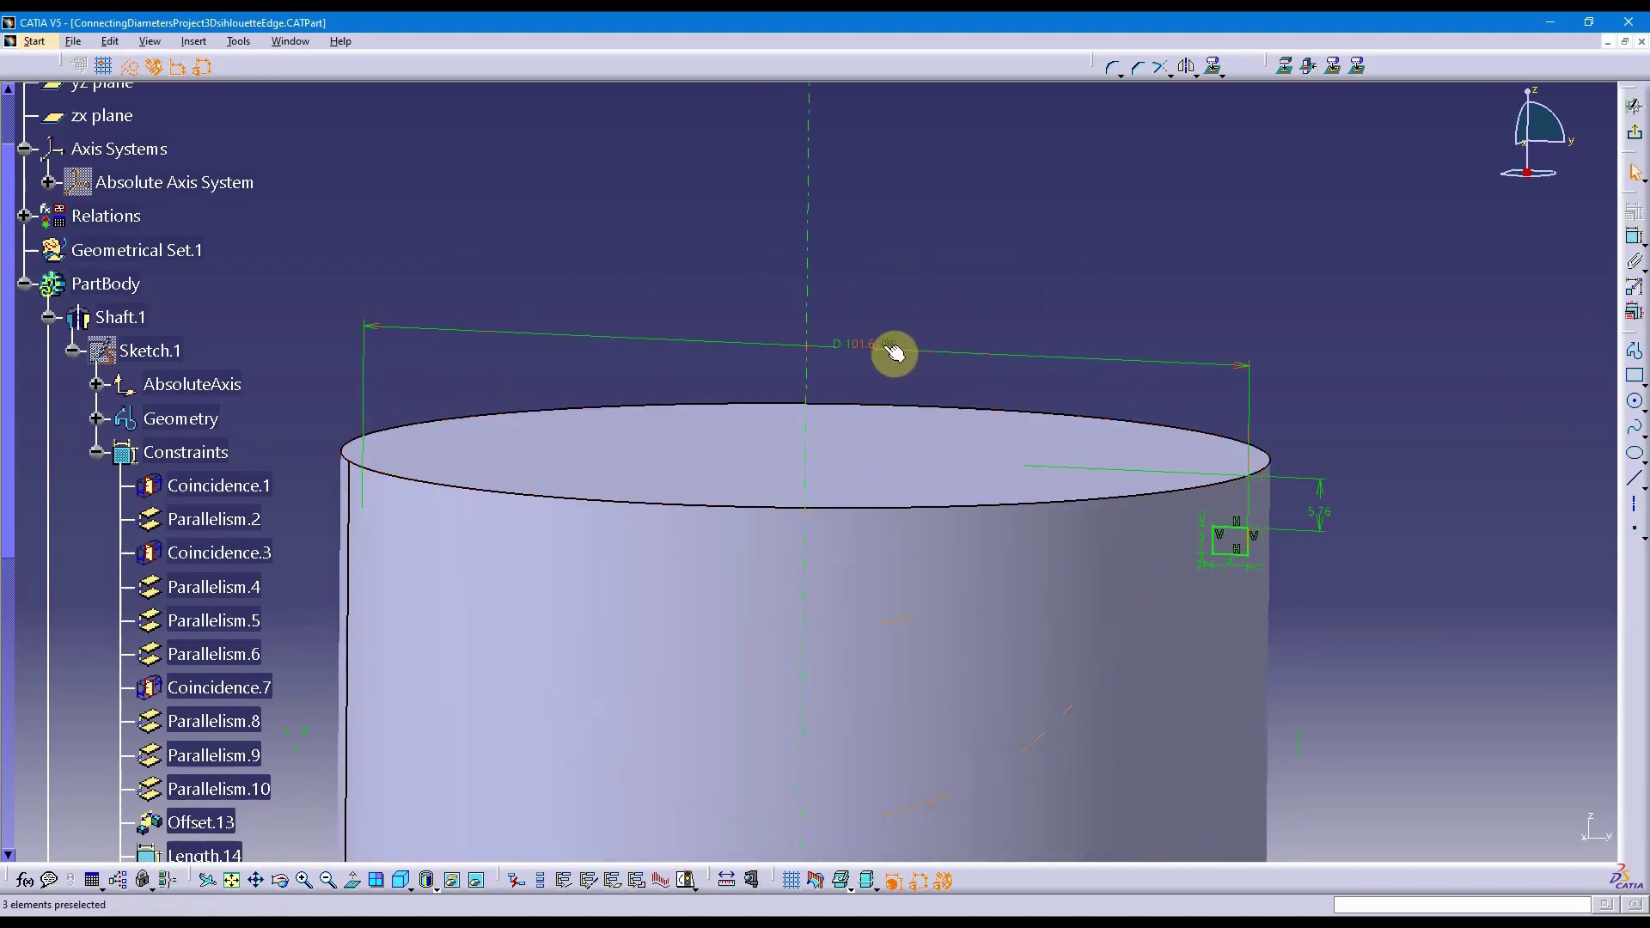
double_click(858, 348)
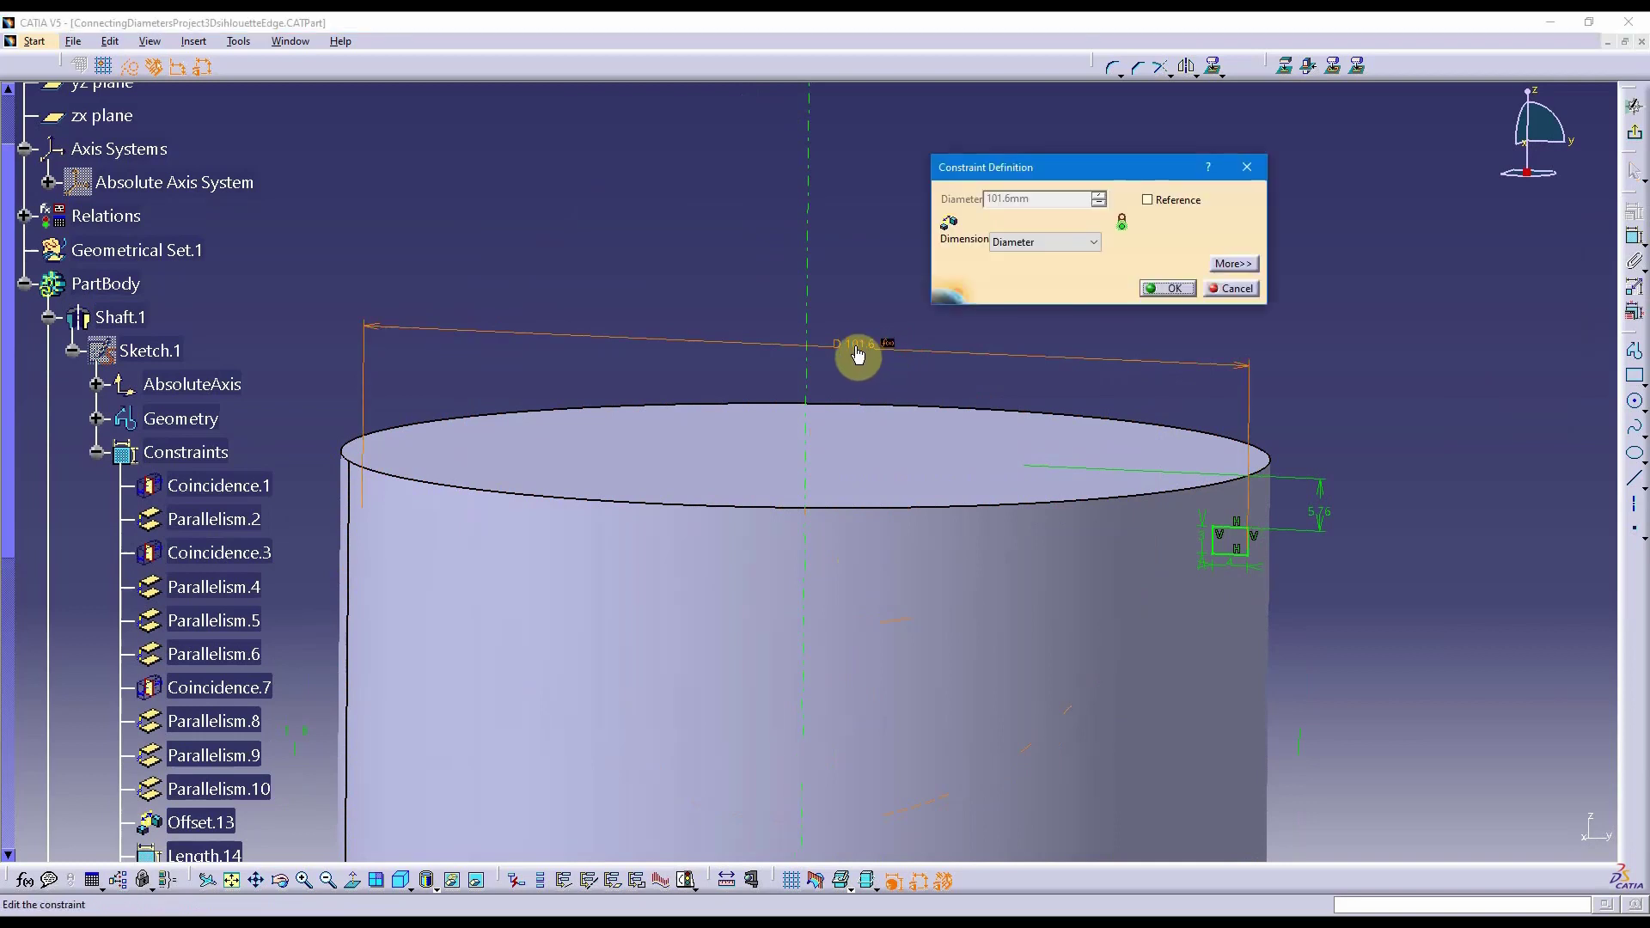
middle_drag(848, 357, 753, 350)
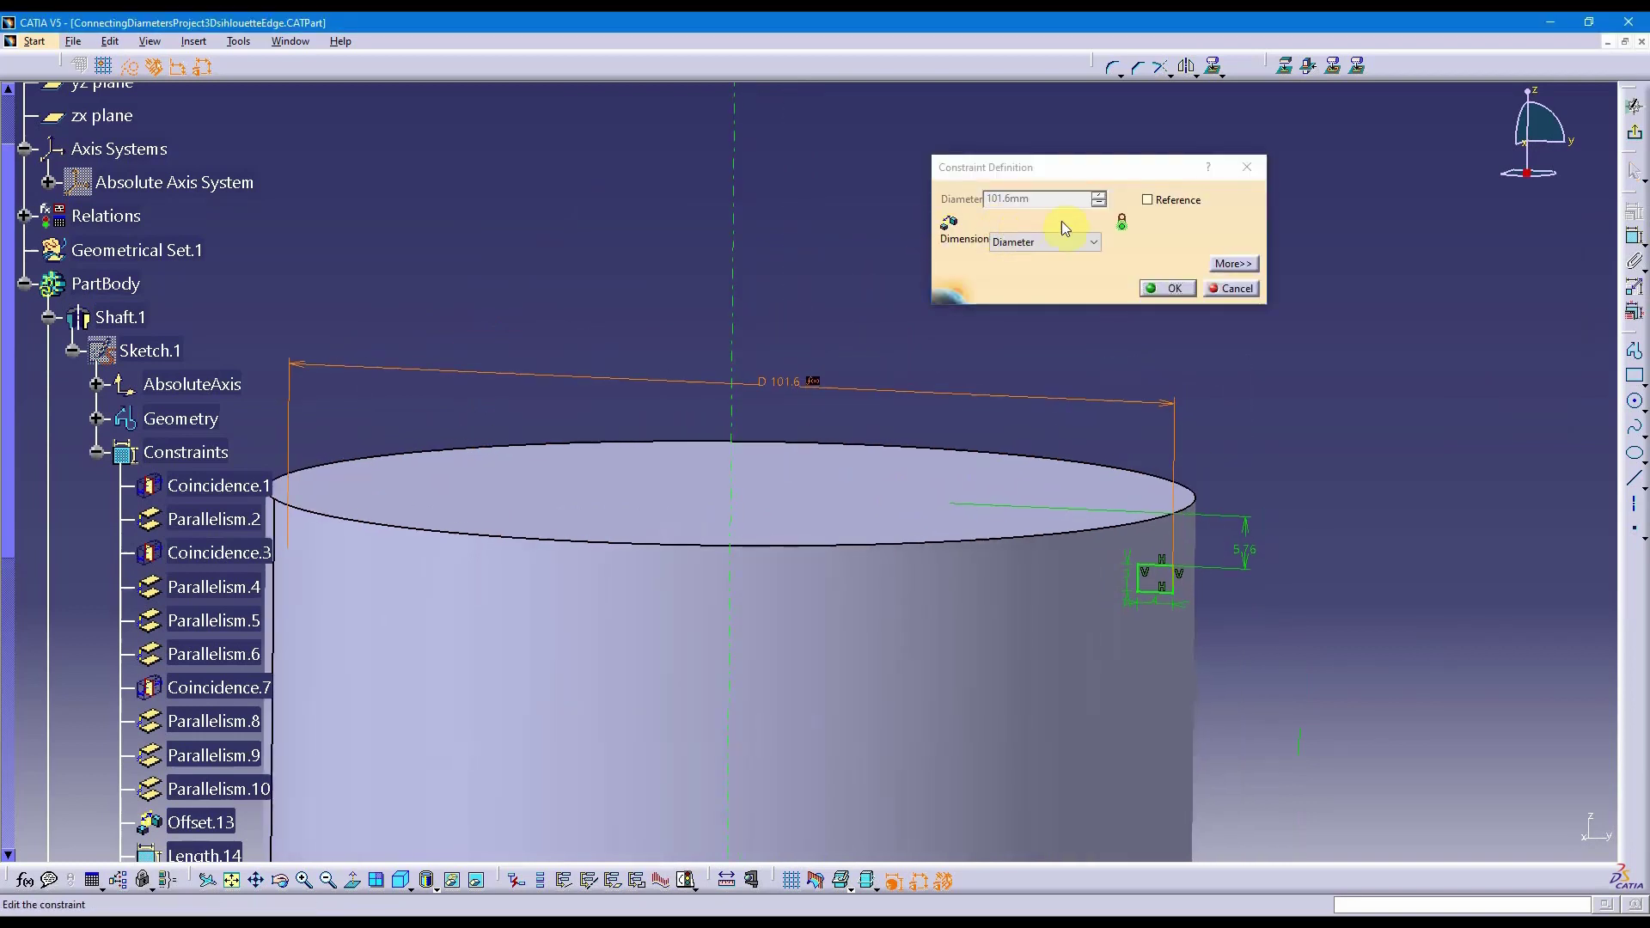
click(1042, 197)
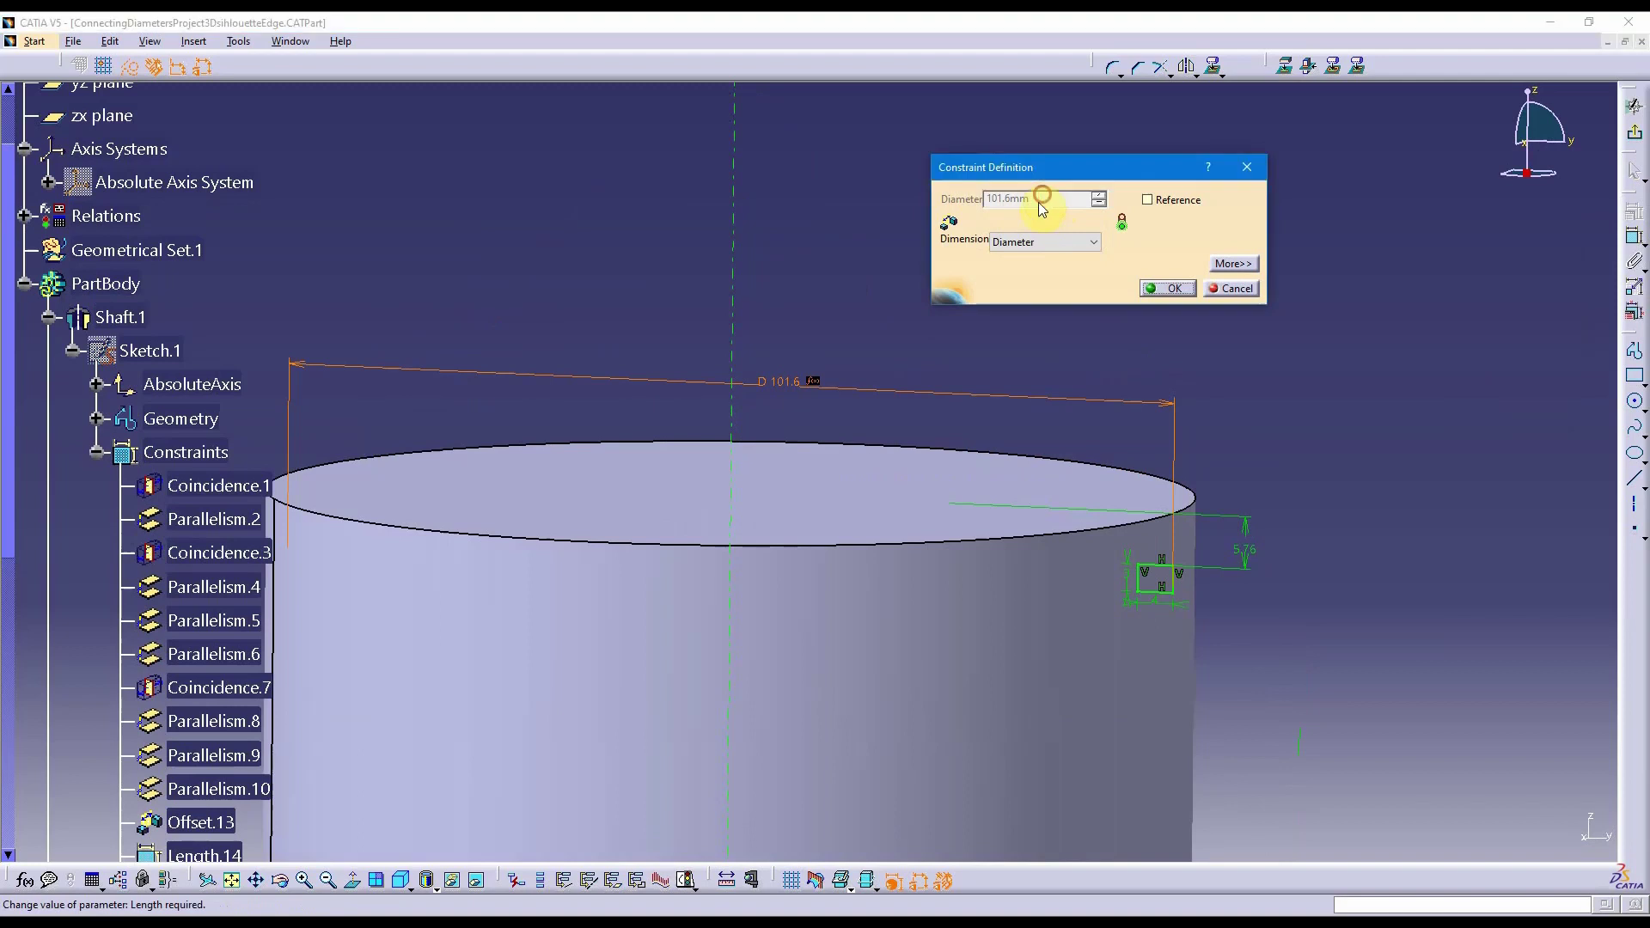
click(1232, 263)
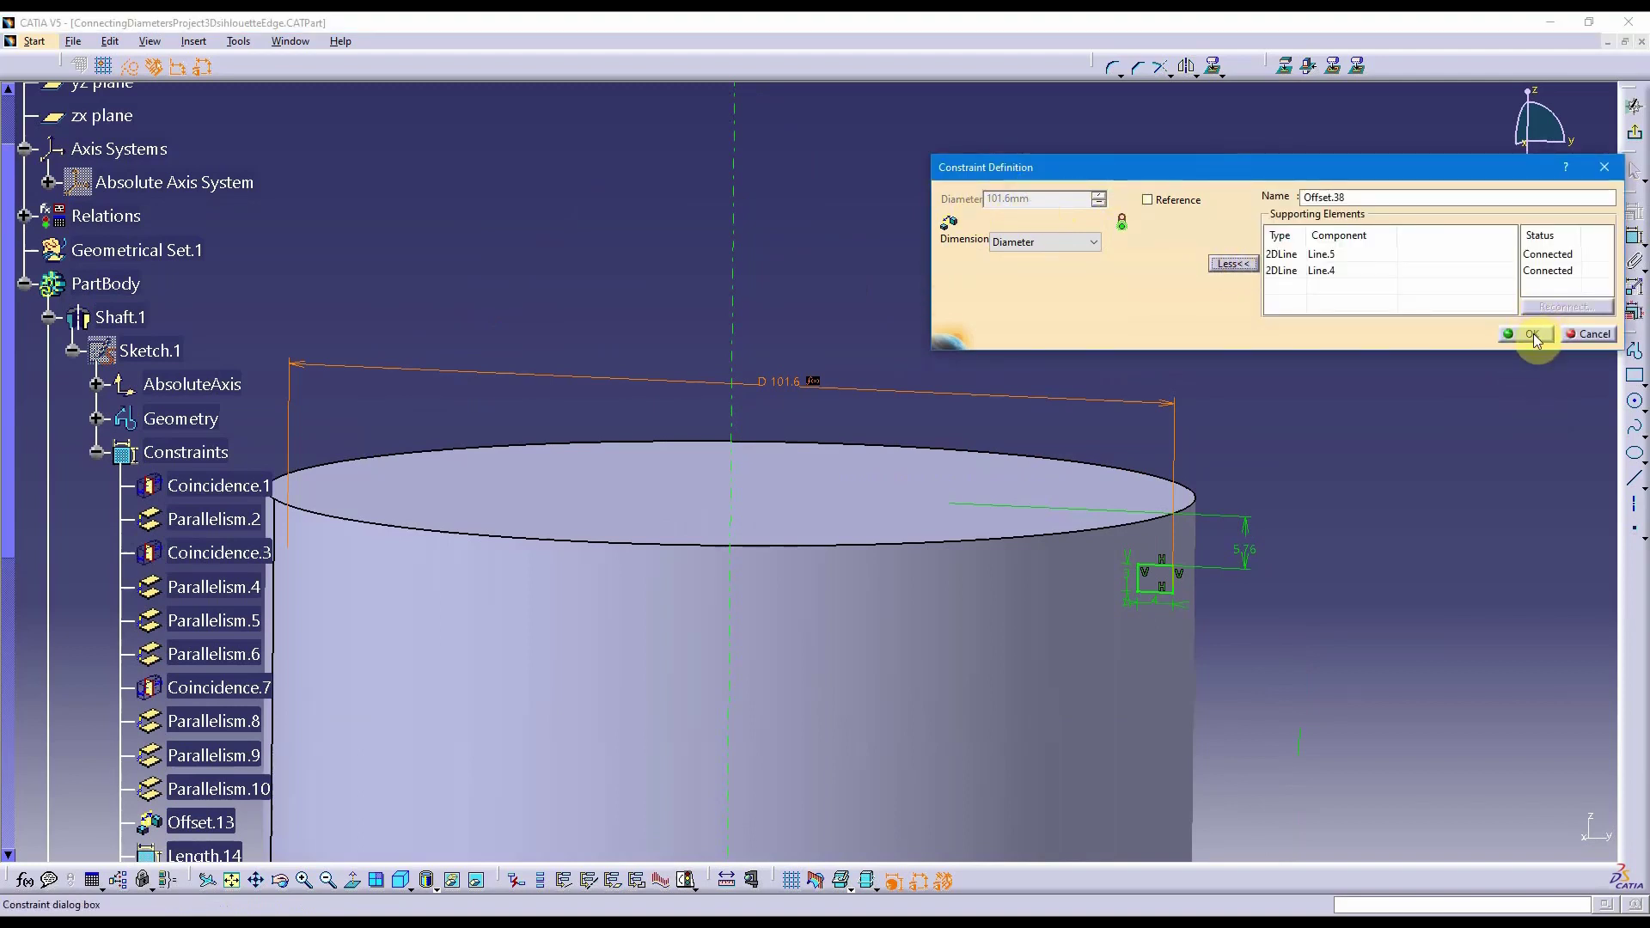
click(1532, 334)
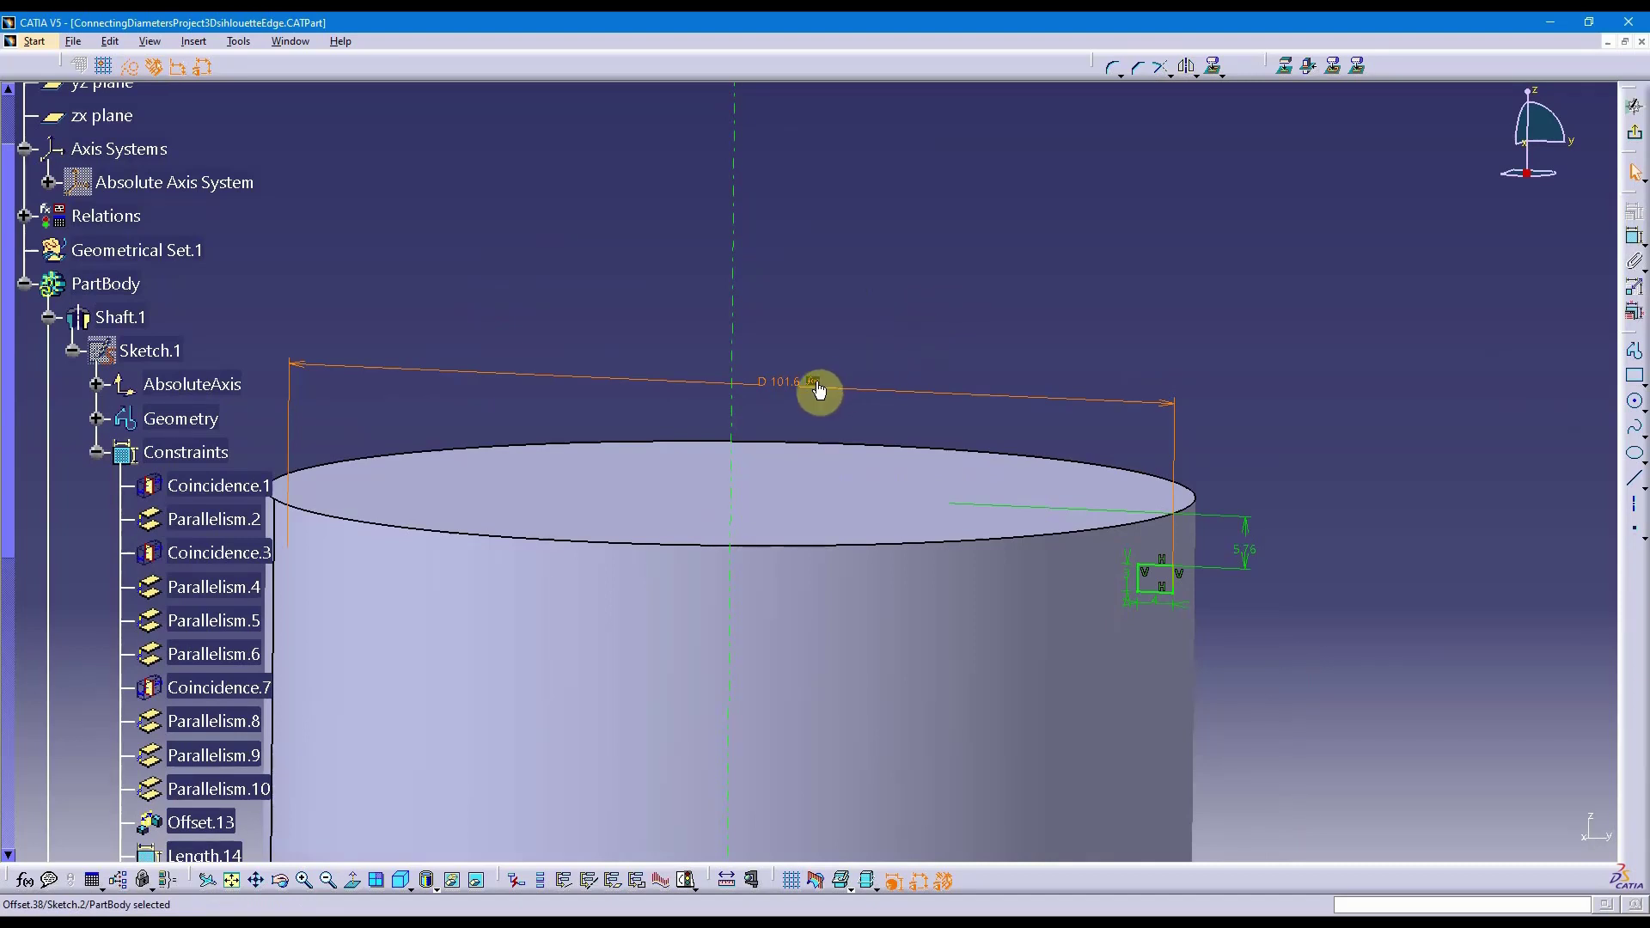
click(25, 216)
scroll(474, 191, up, 2)
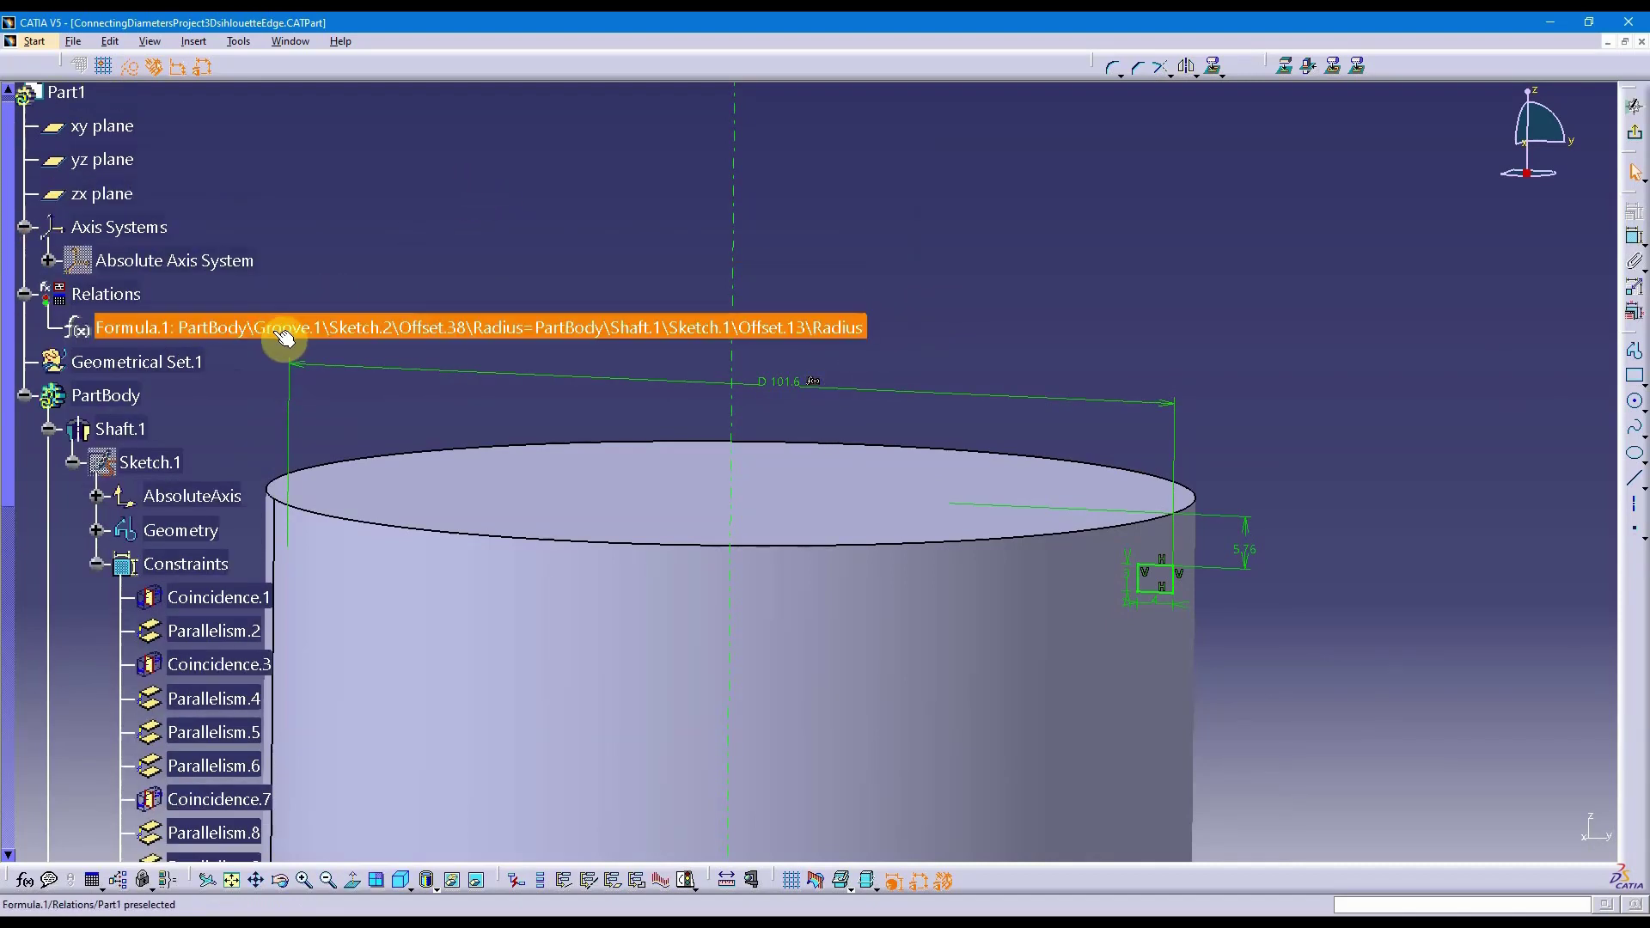
click(25, 293)
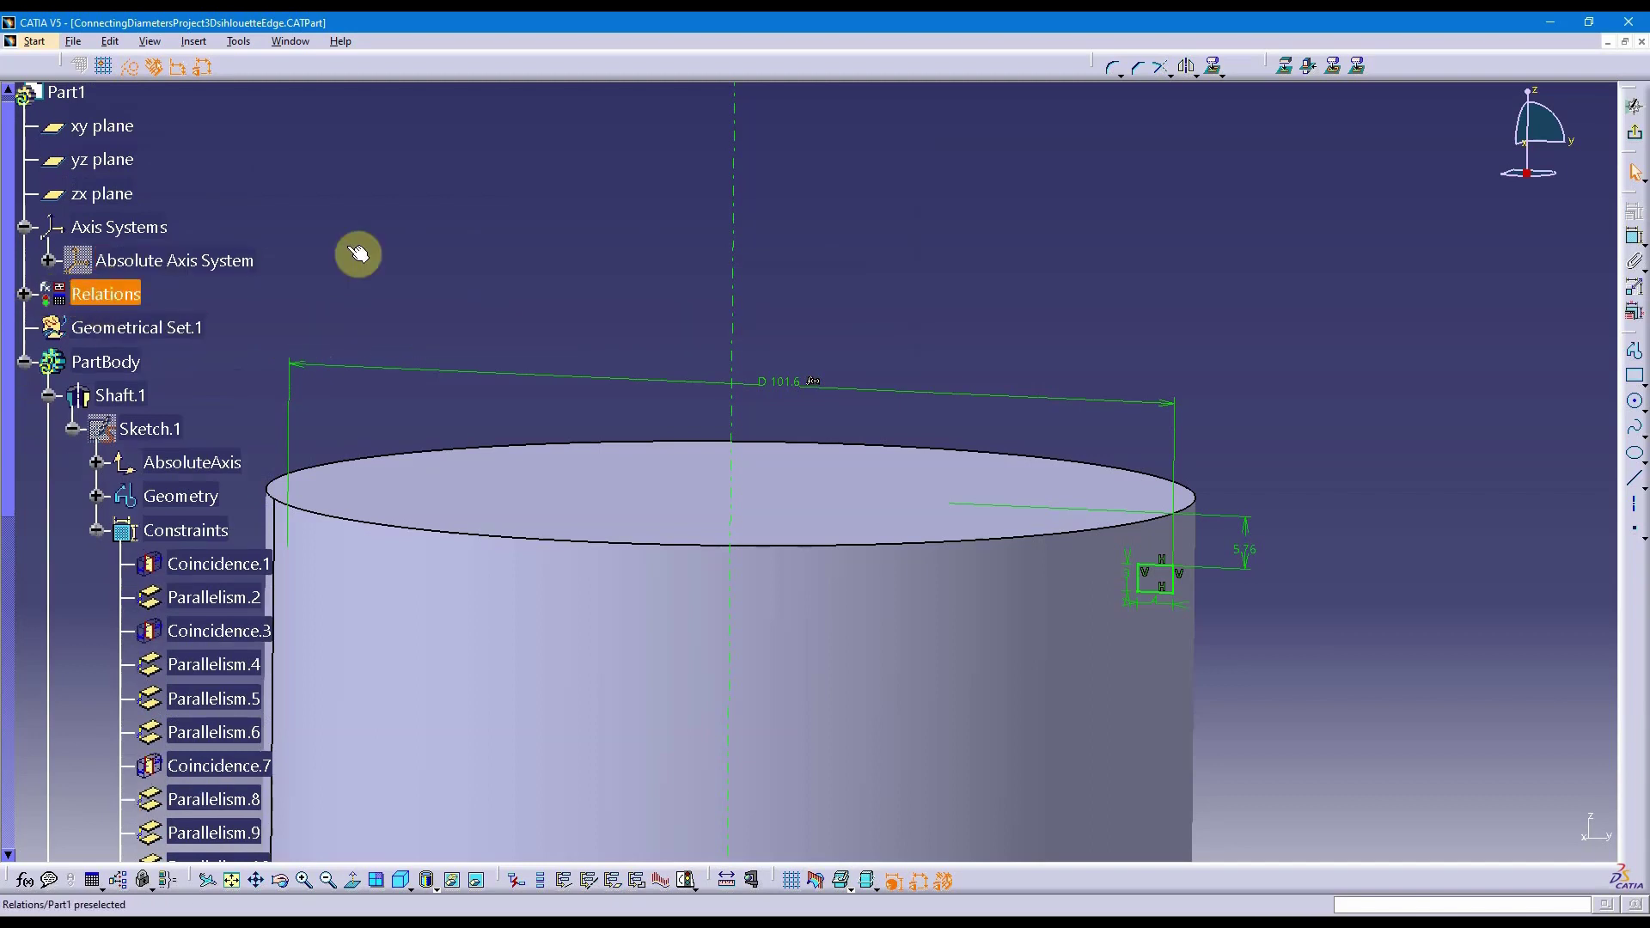
middle_drag(634, 229, 1576, 44)
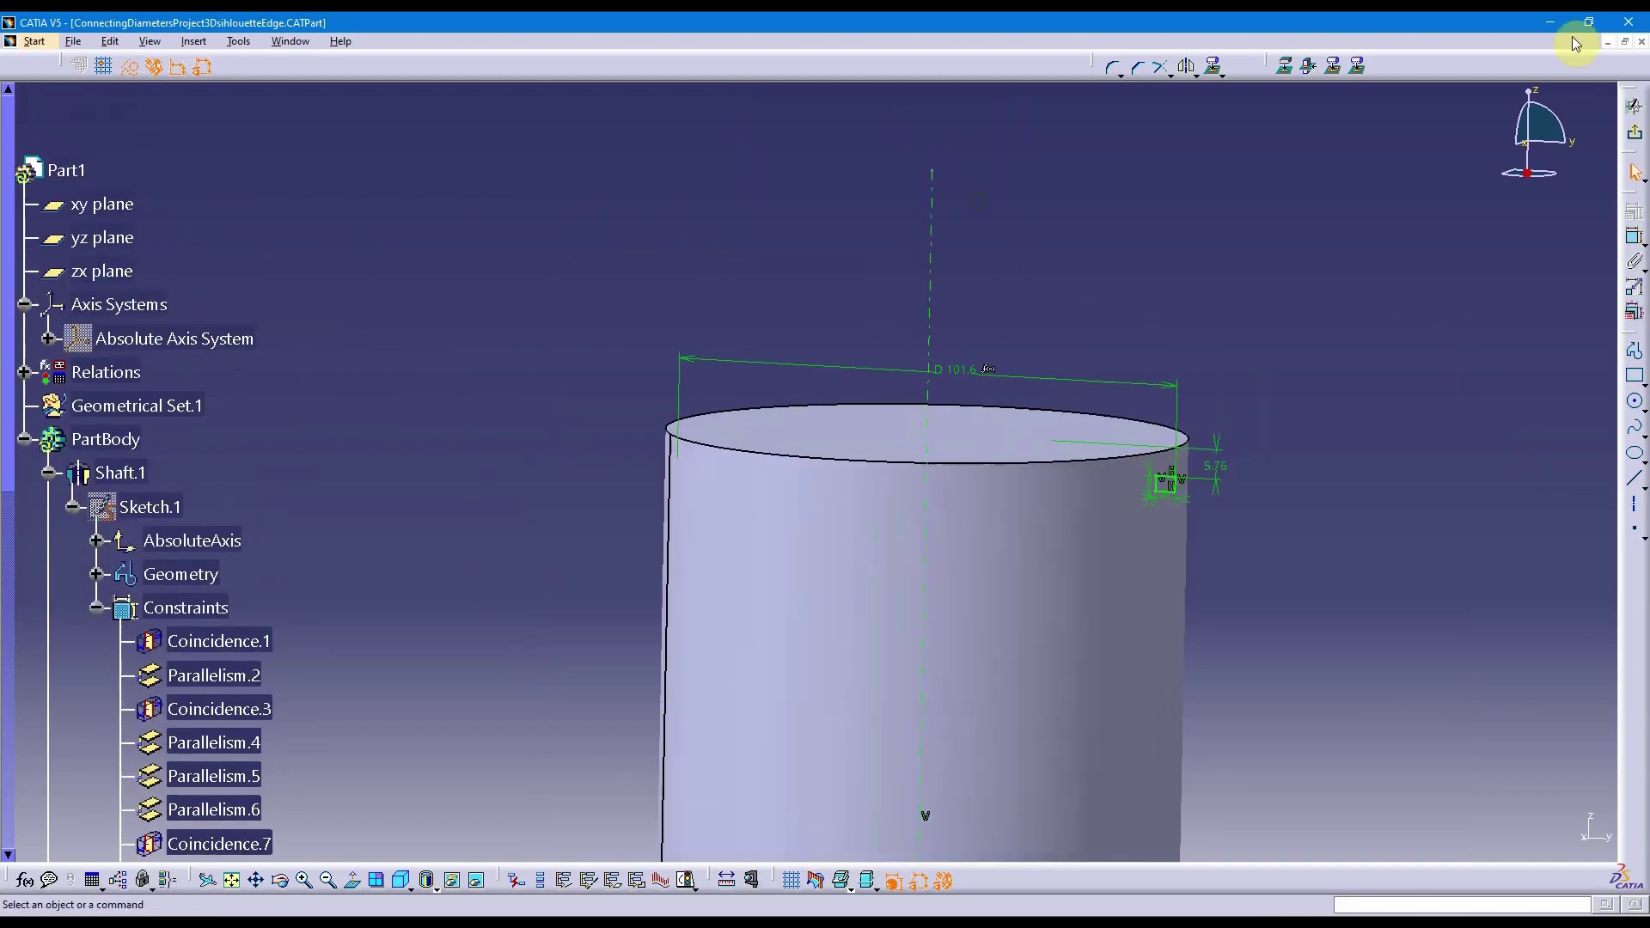
Step: Exit the sketcher and change Shaft.1's diameter from 101.6 to 200 mm
click(1630, 129)
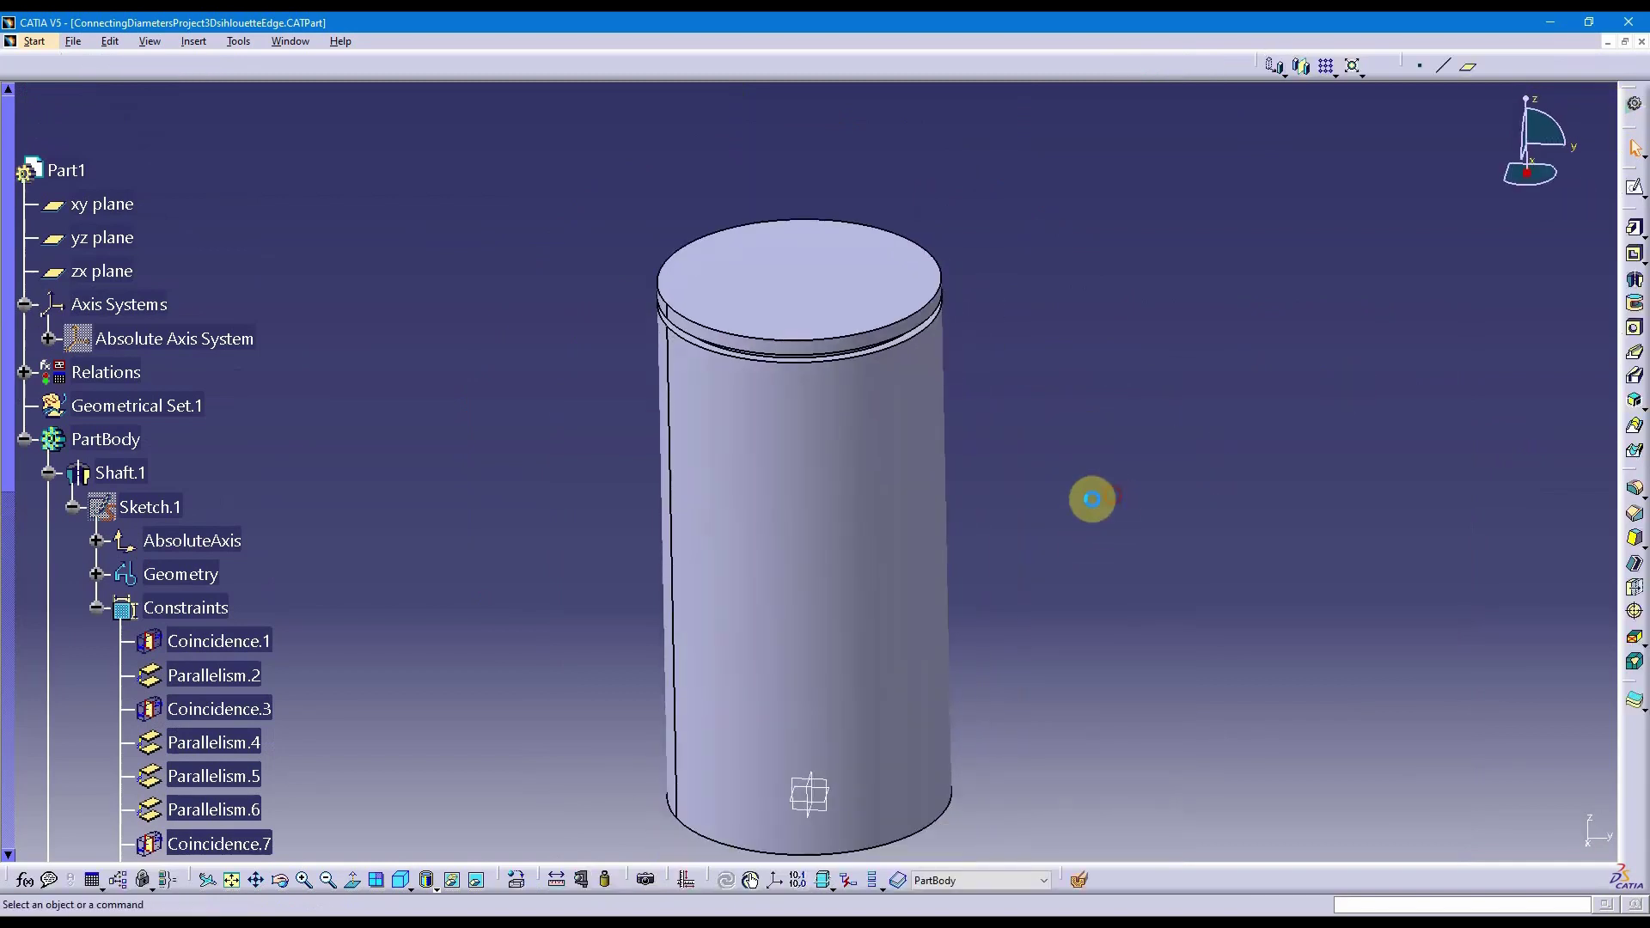
double_click(885, 516)
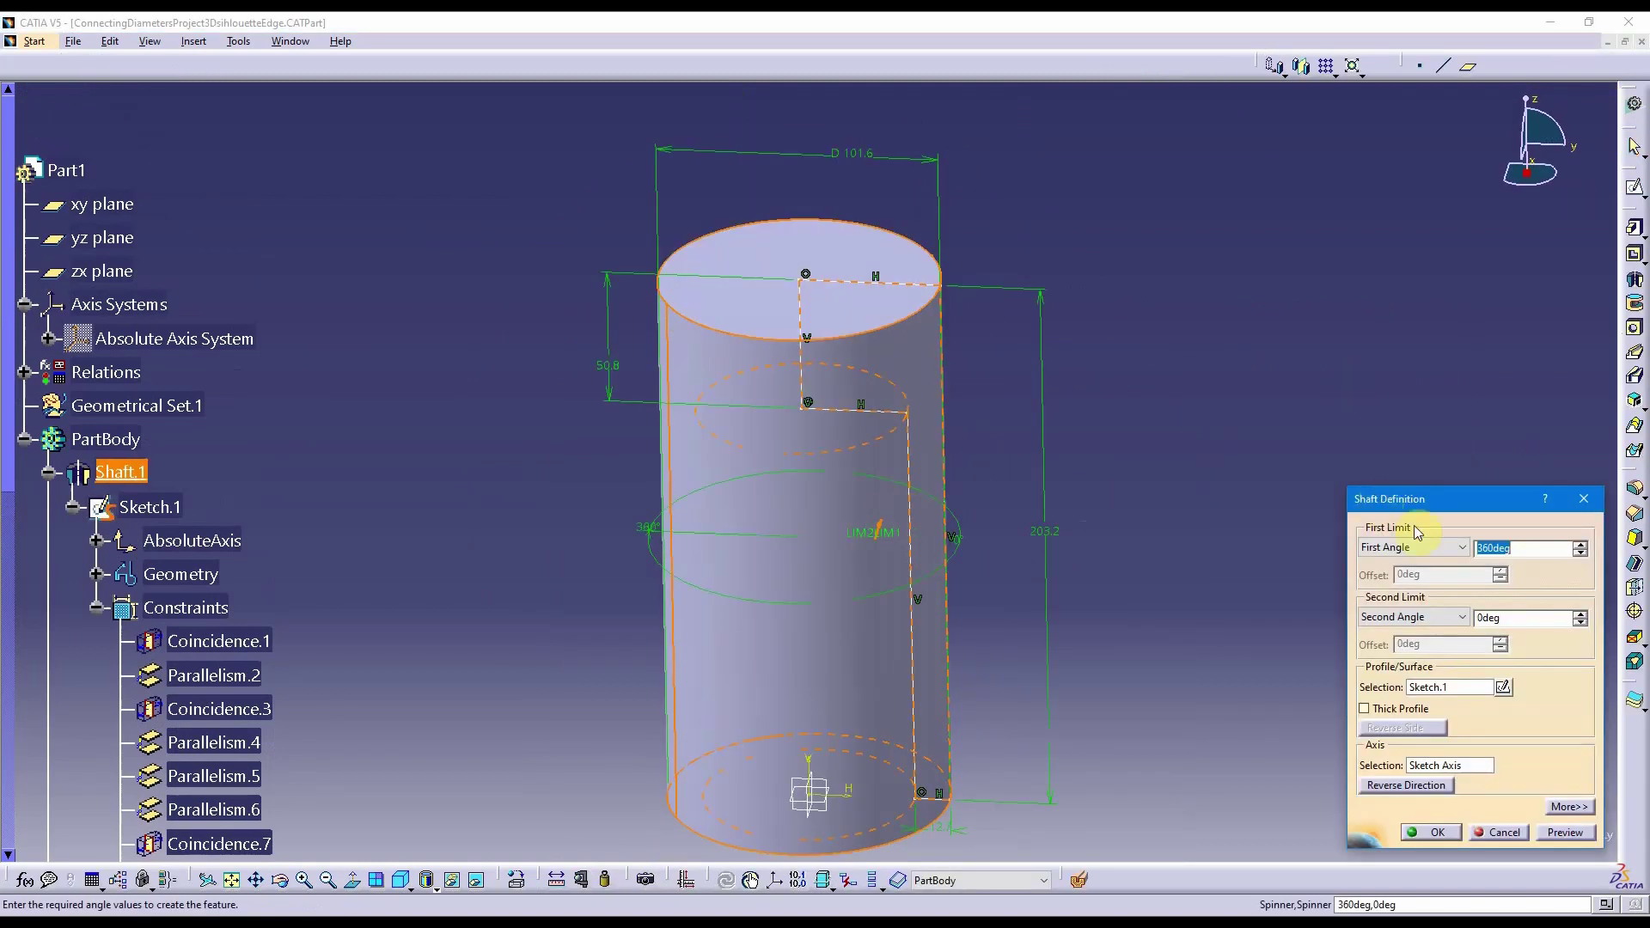
double_click(861, 164)
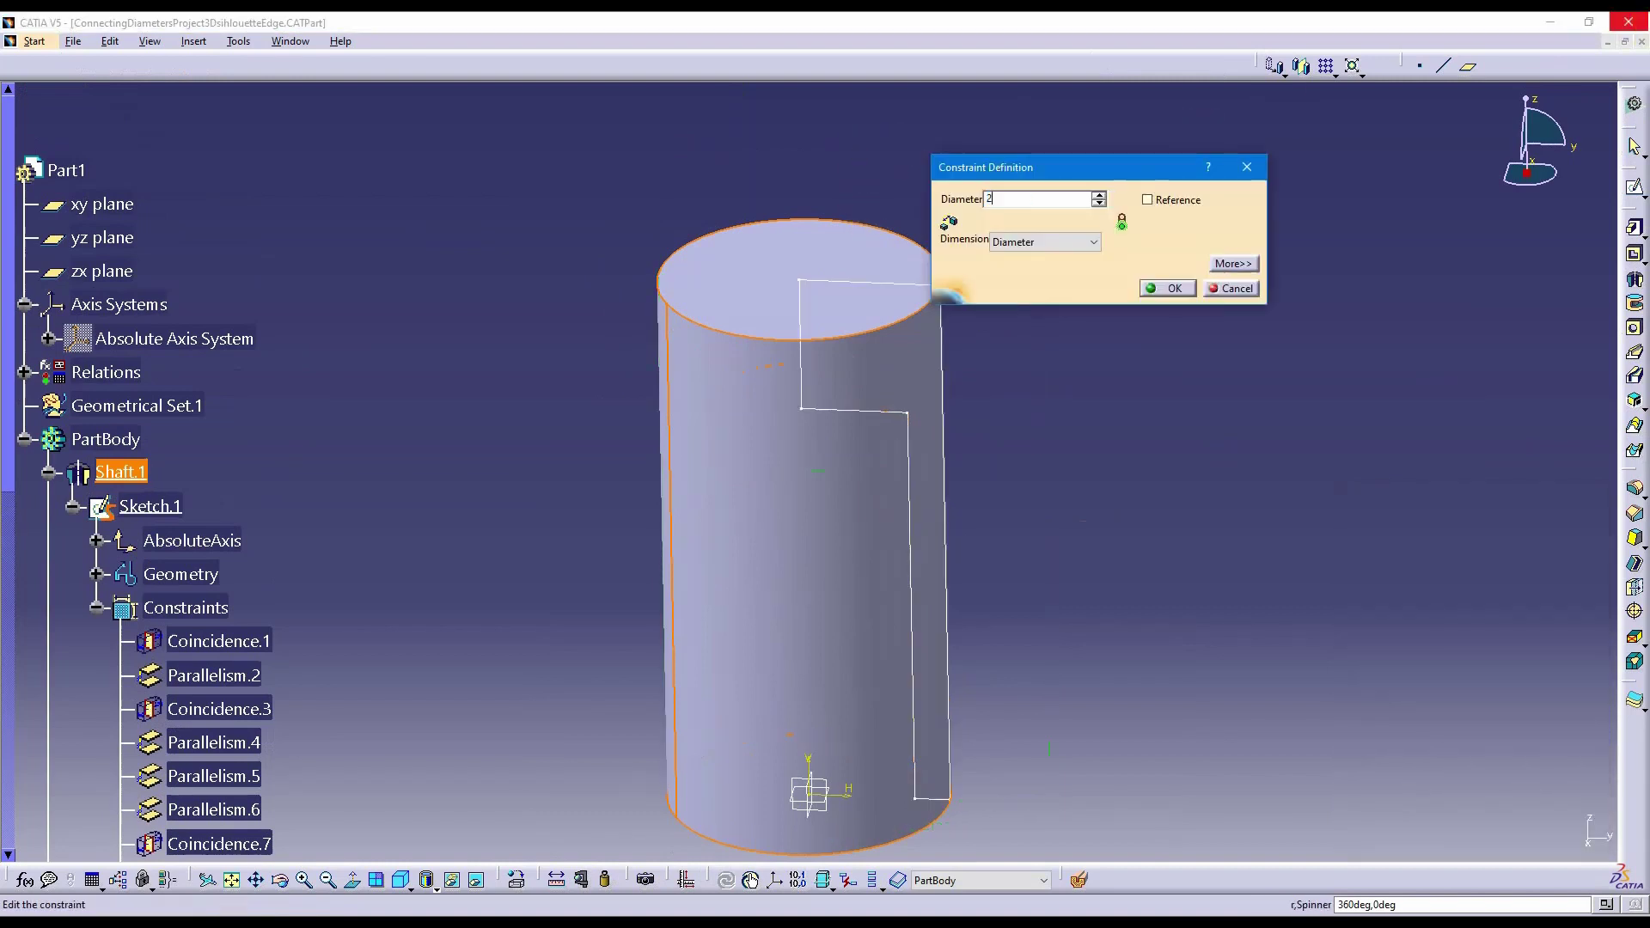
key(Return)
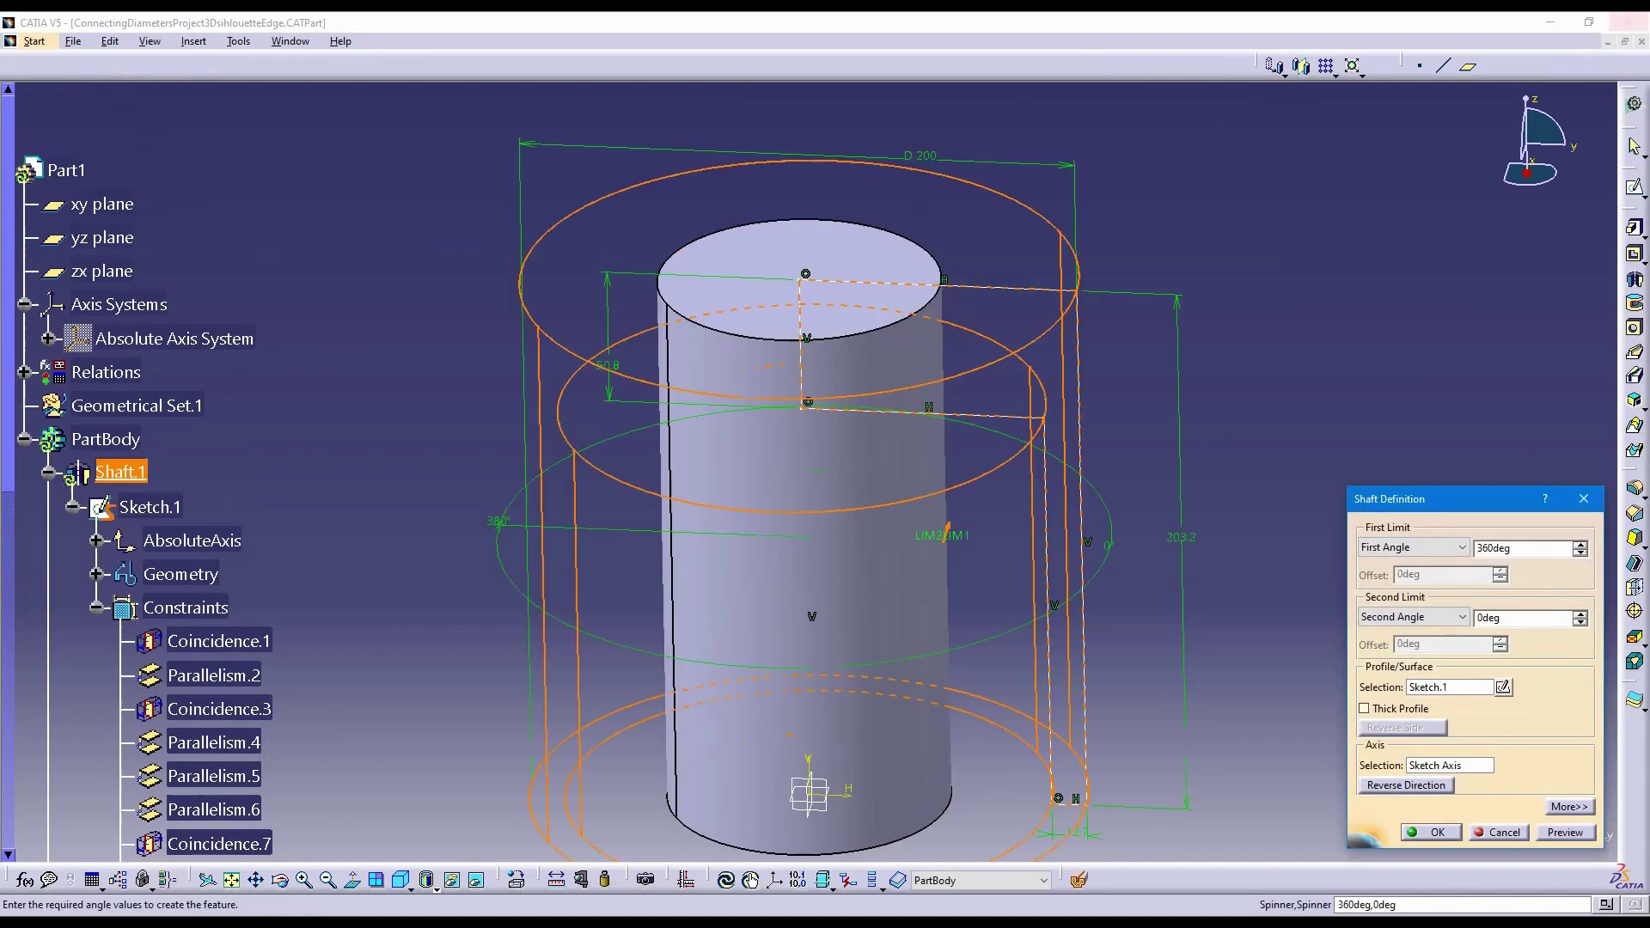
click(1433, 832)
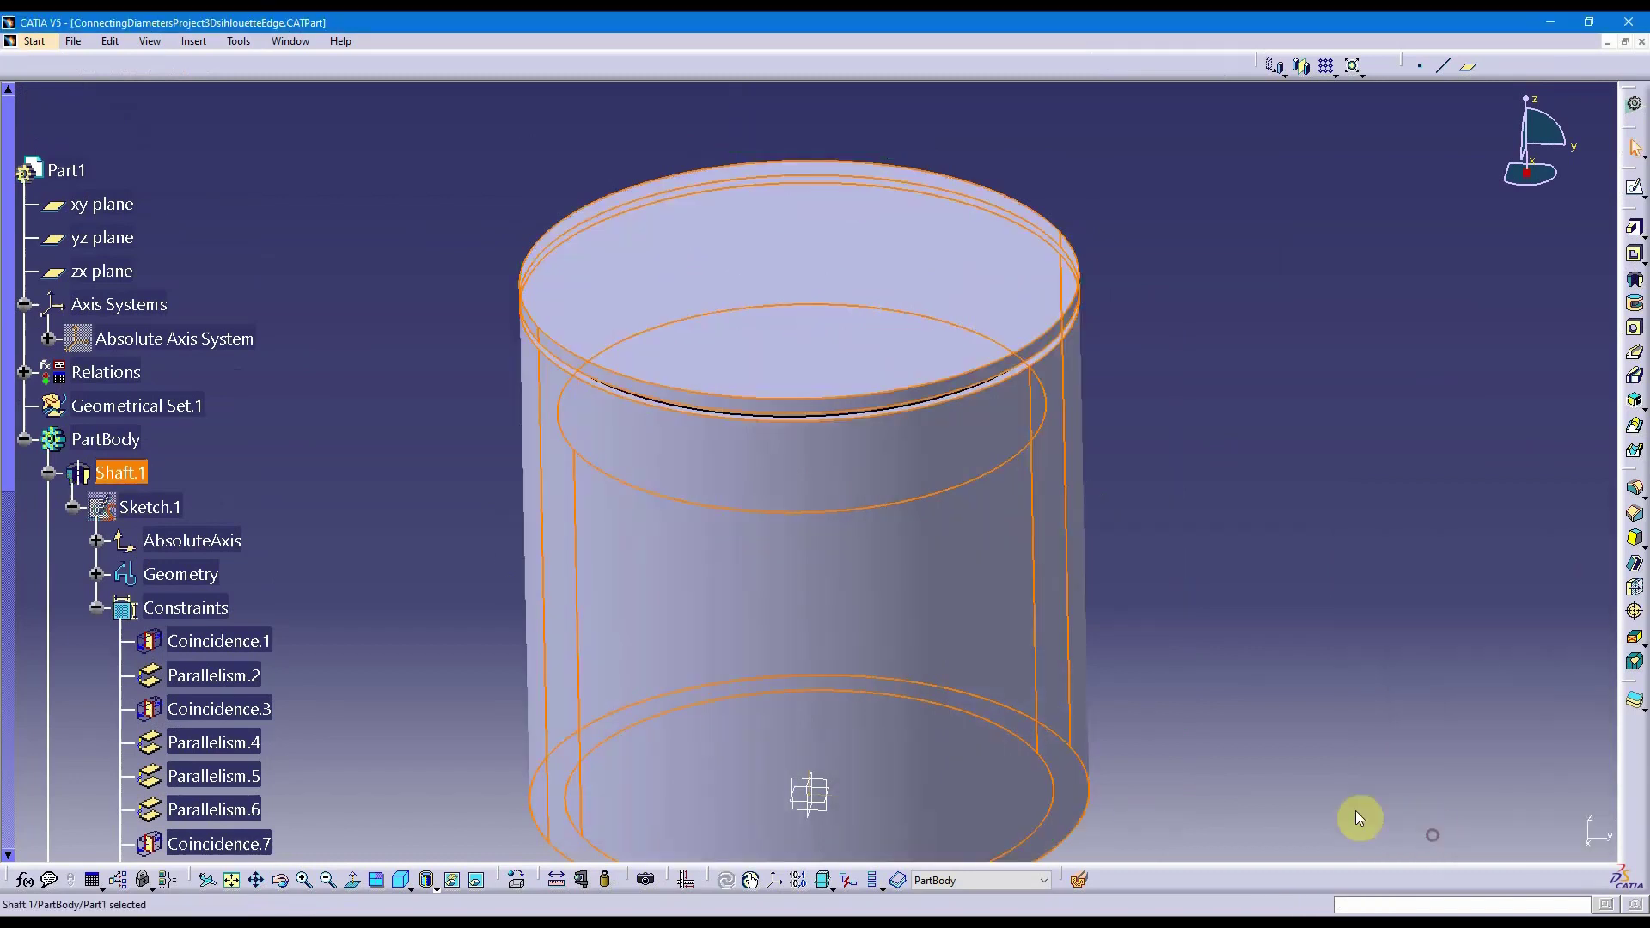
Step: Rotate and zoom to inspect the enlarged shaft's top face and groove ring
click(733, 464)
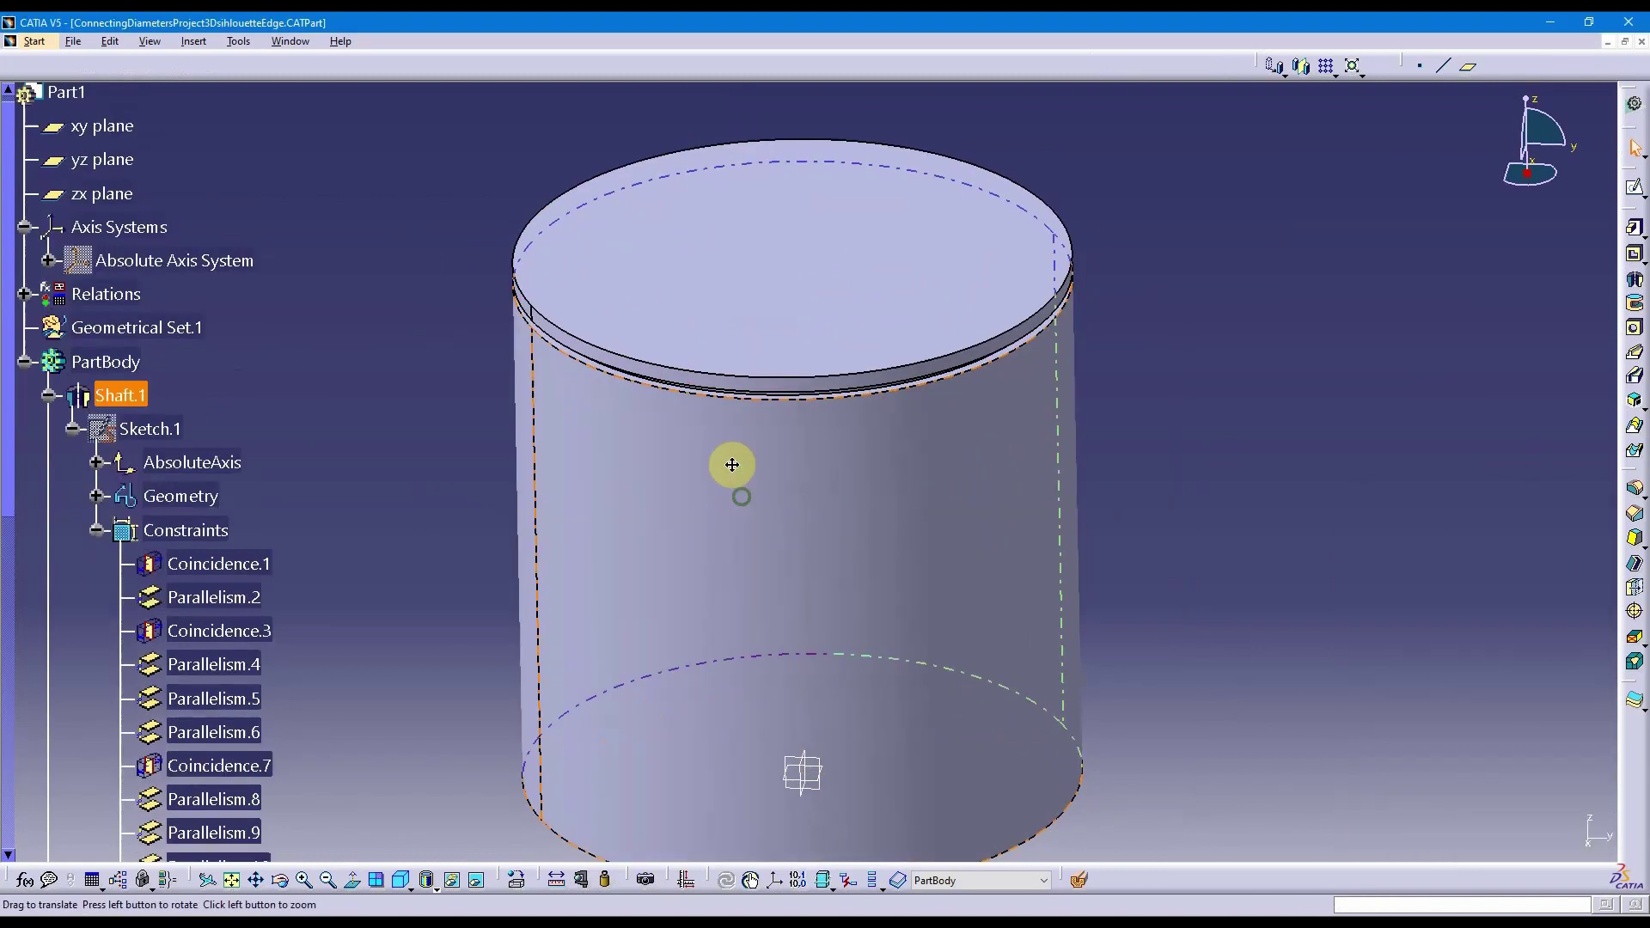
middle_drag(751, 482, 779, 411)
click(1501, 348)
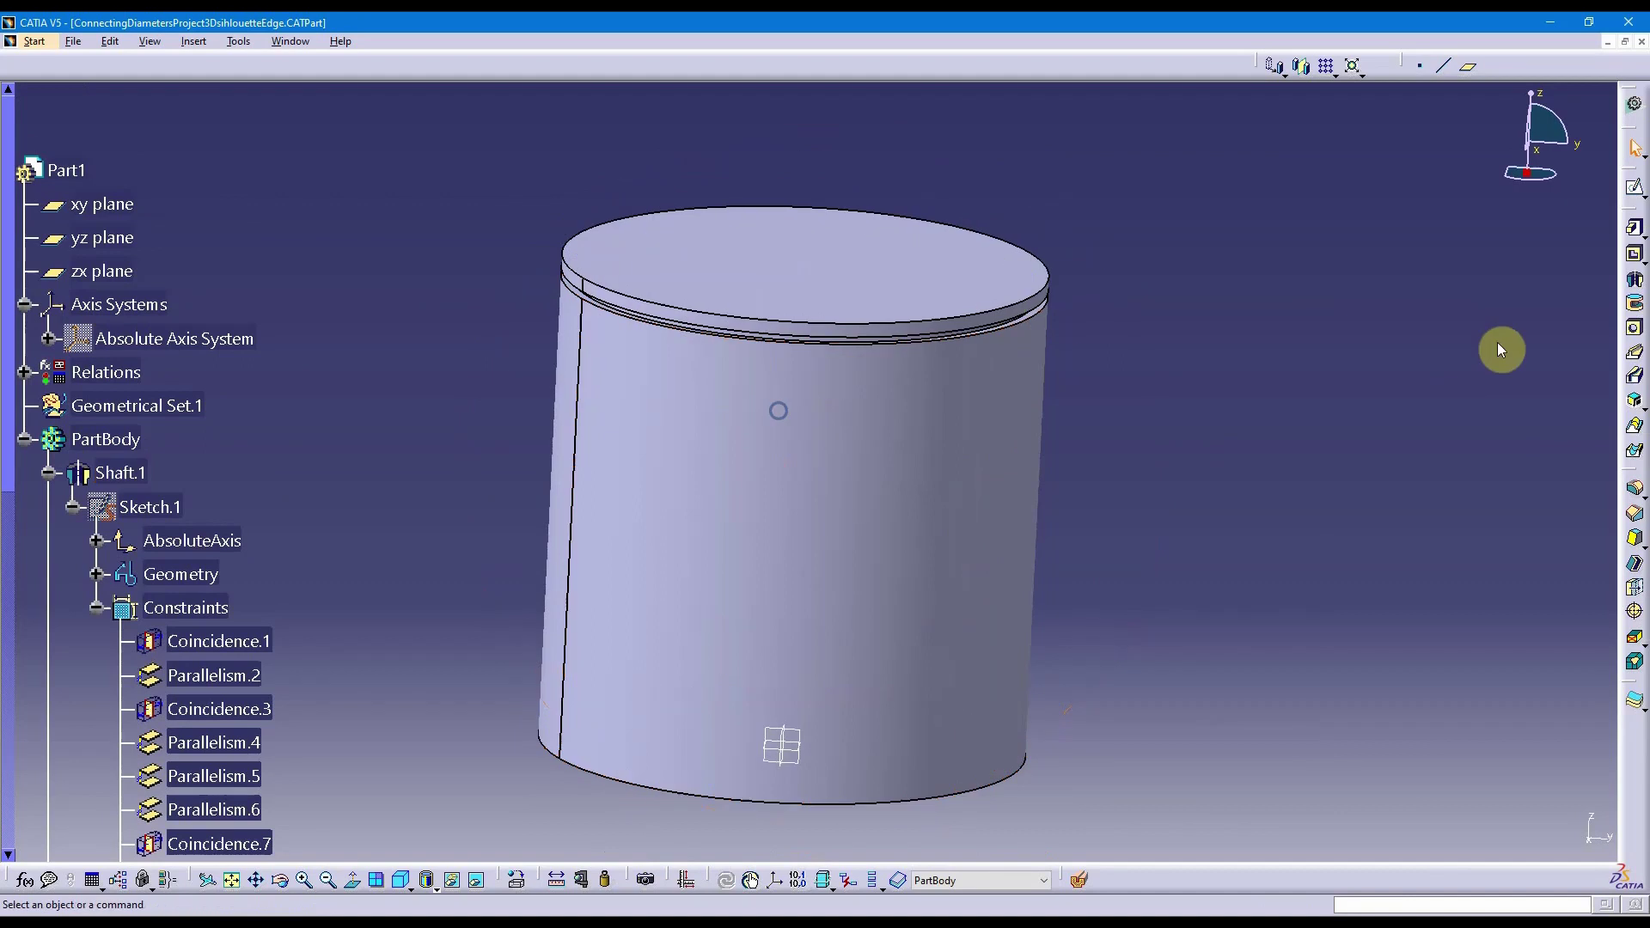
middle_drag(1497, 343, 1397, 378)
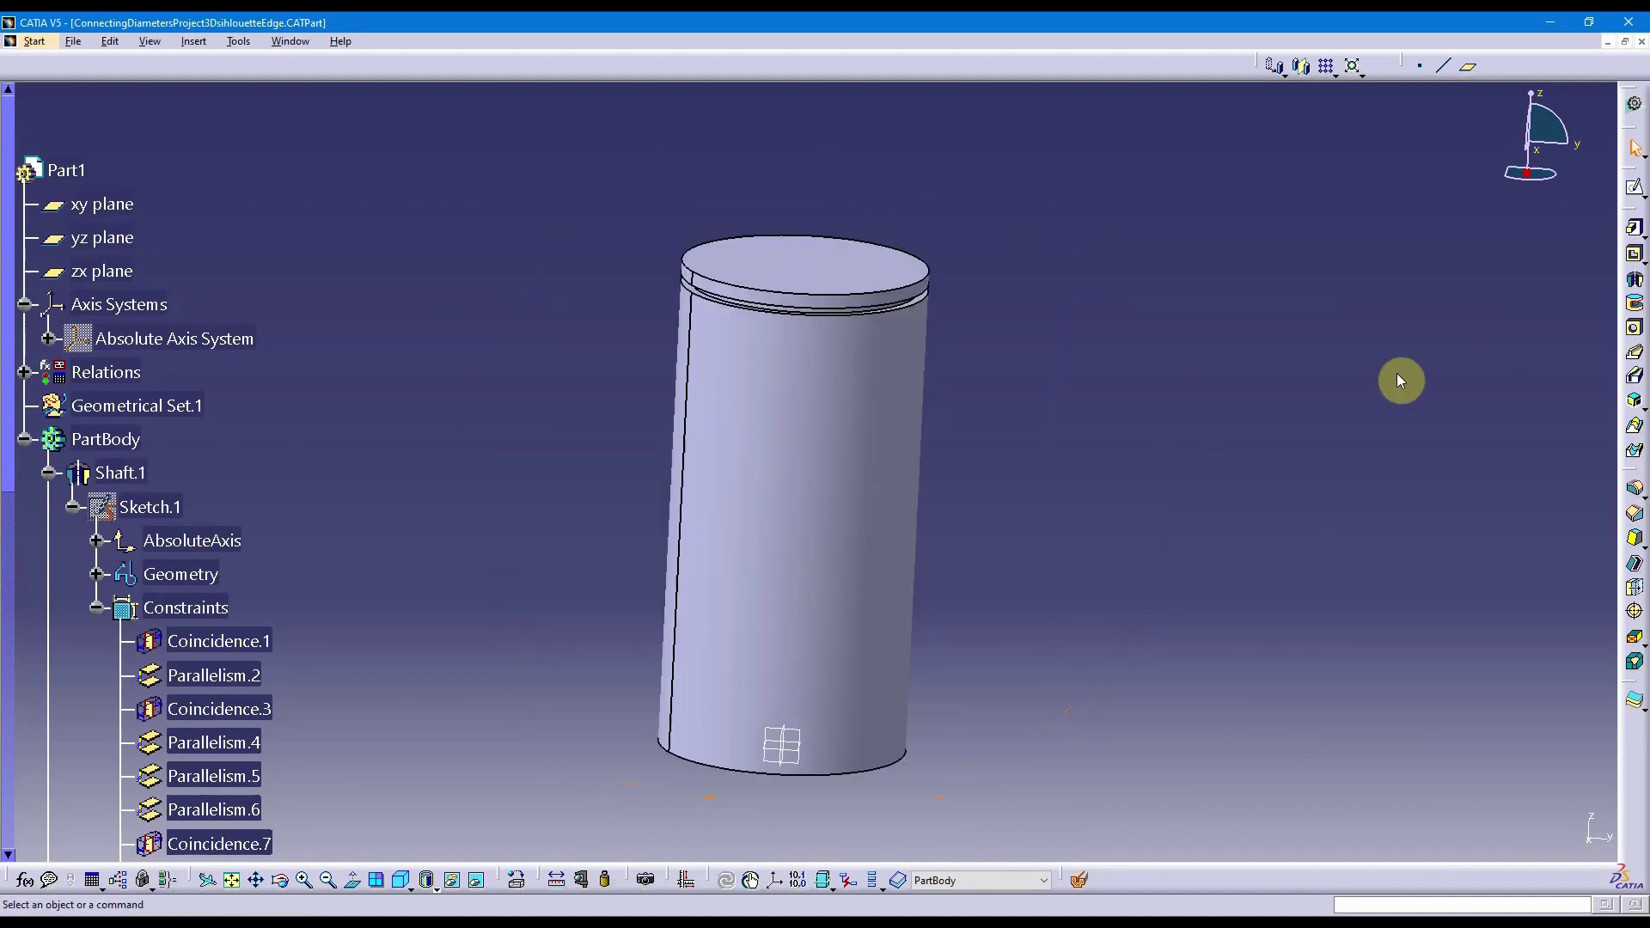
middle_drag(1114, 434, 1079, 479)
scroll(975, 501, up, 2)
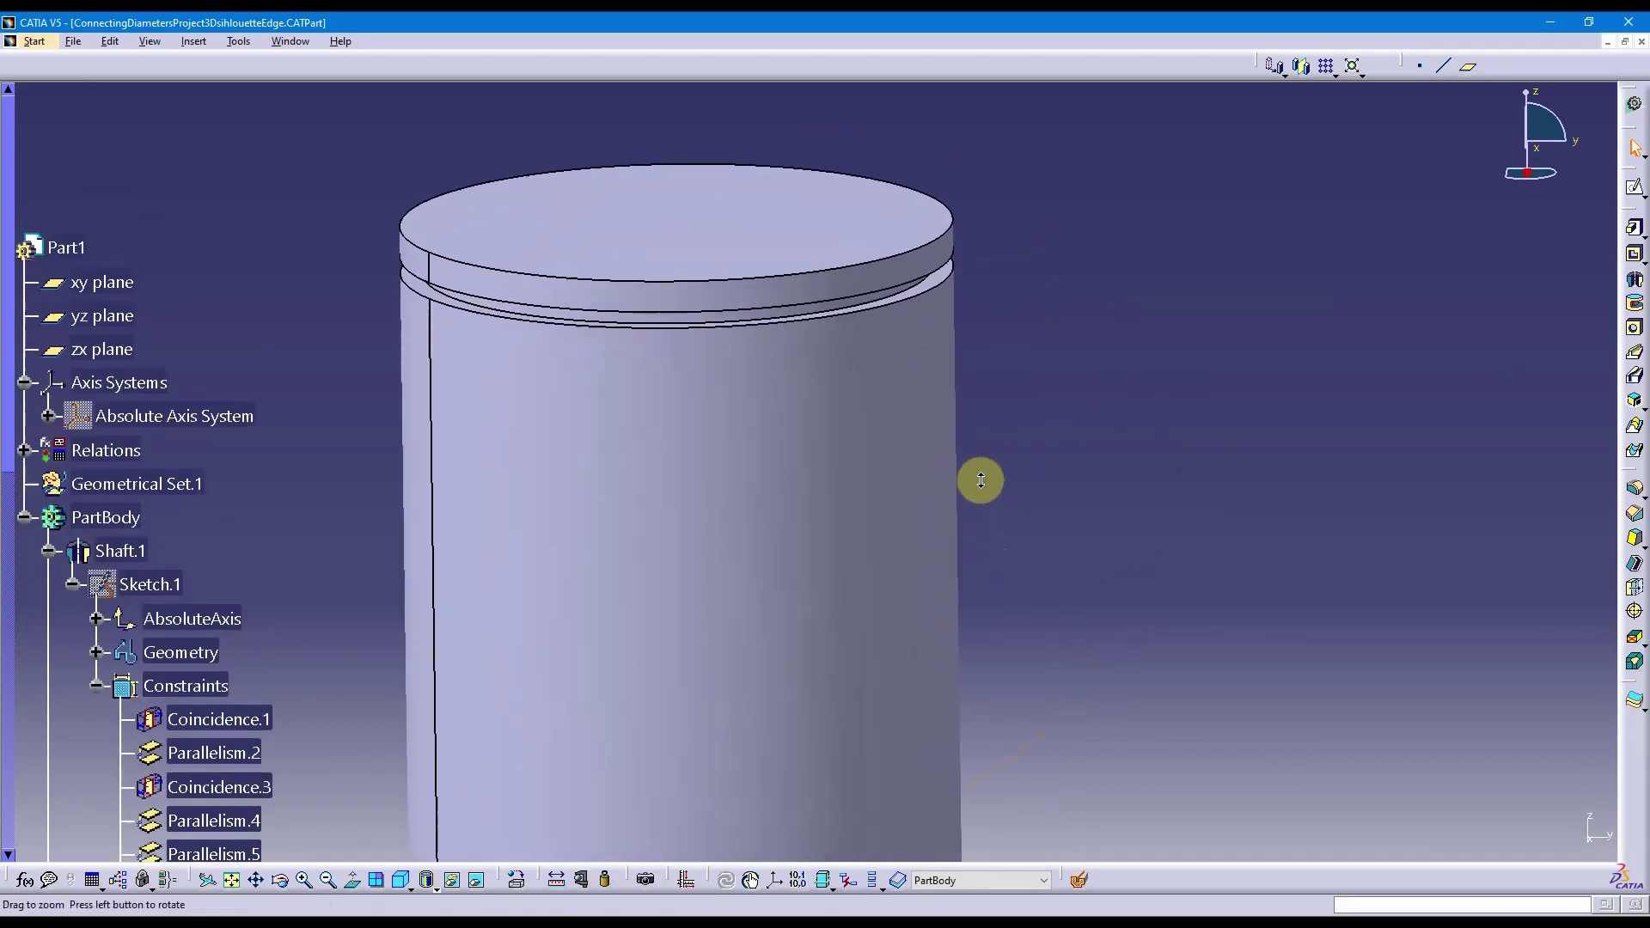
middle_drag(840, 545, 889, 550)
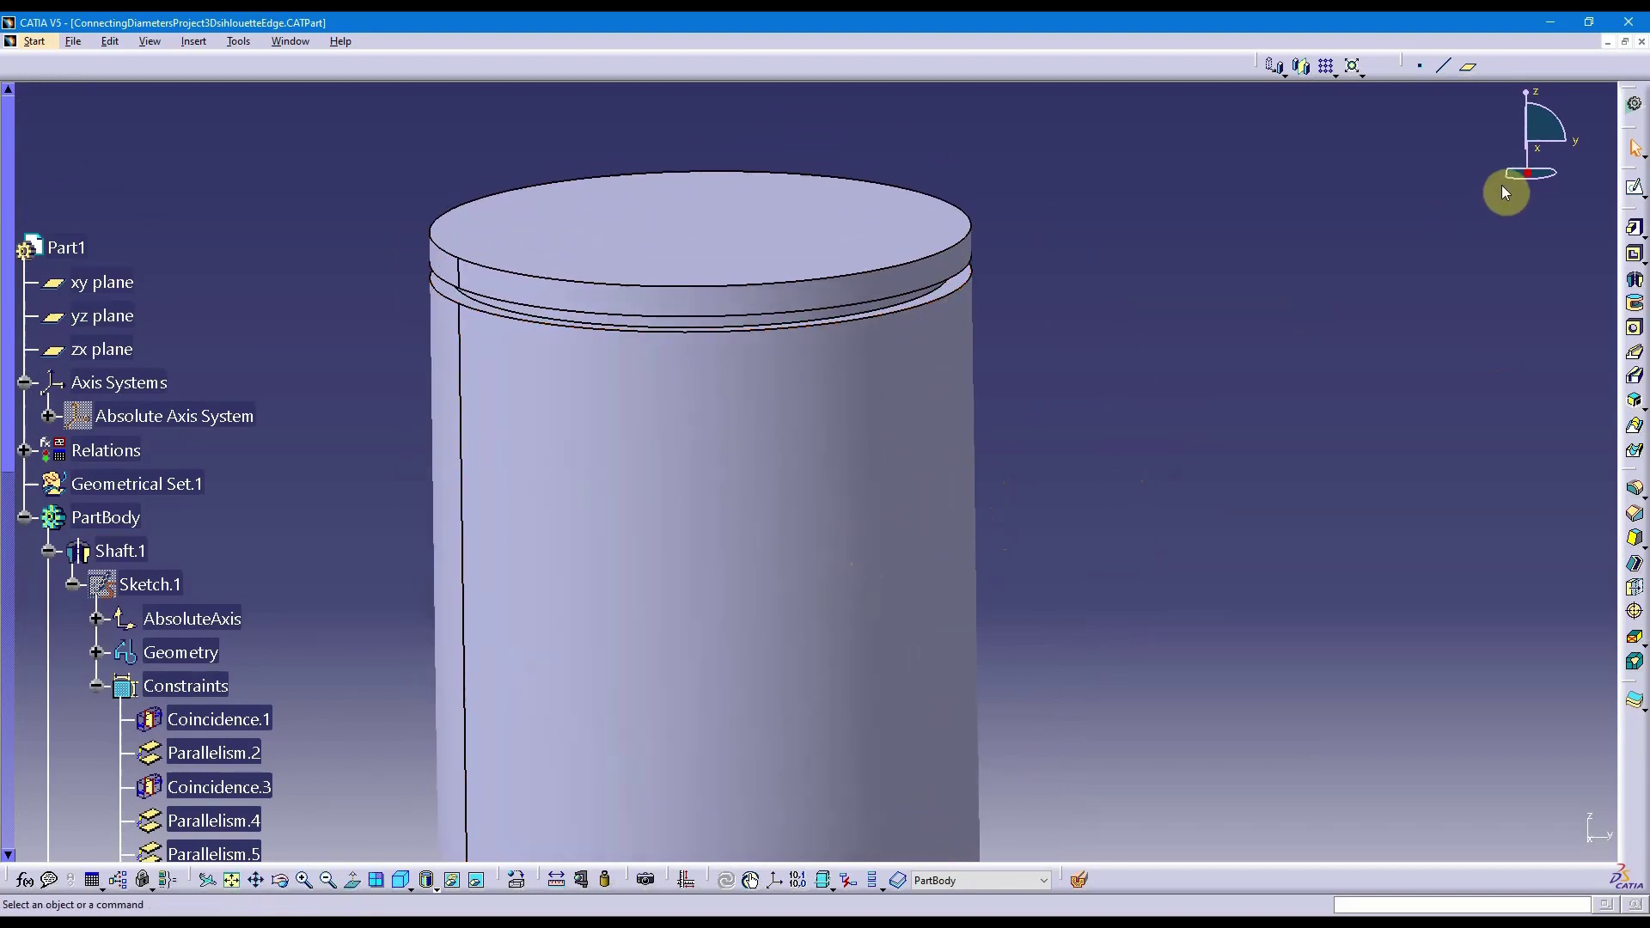